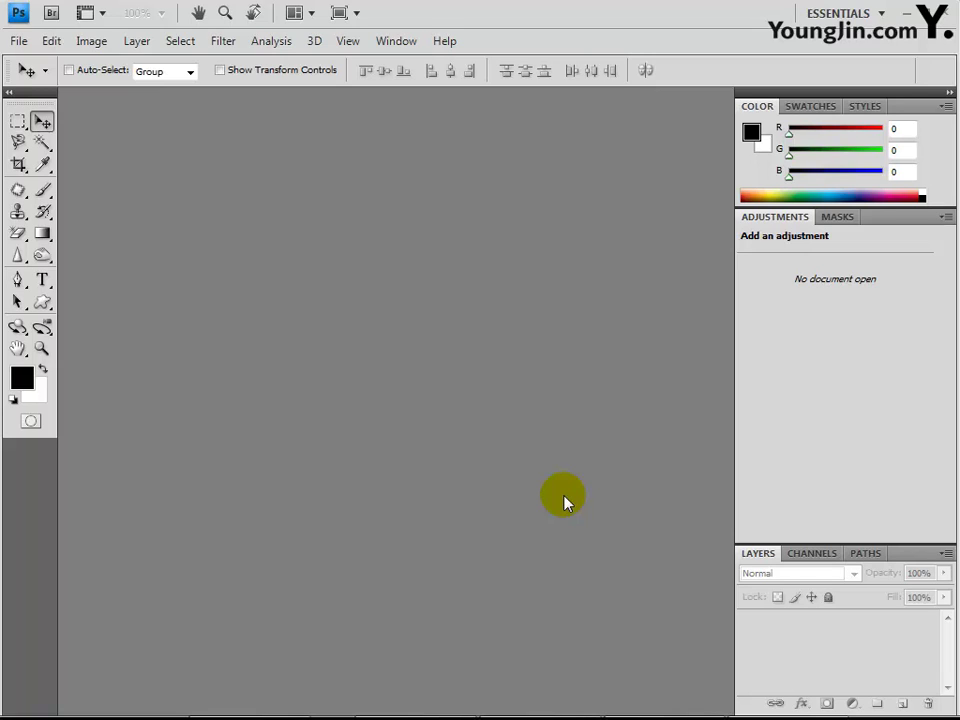
# - Create a new RGB document 600 pixels wide and 400 pixels high at 72 pixels/inch with a white background
pyautogui.click(19, 41)
pyautogui.click(32, 59)
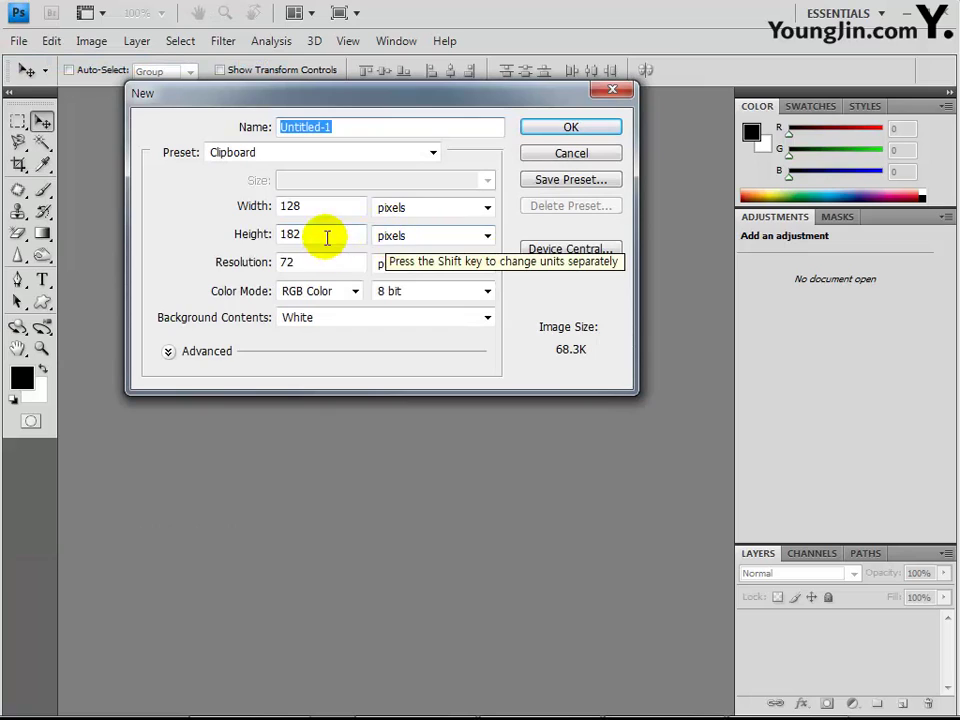
pyautogui.click(324, 206)
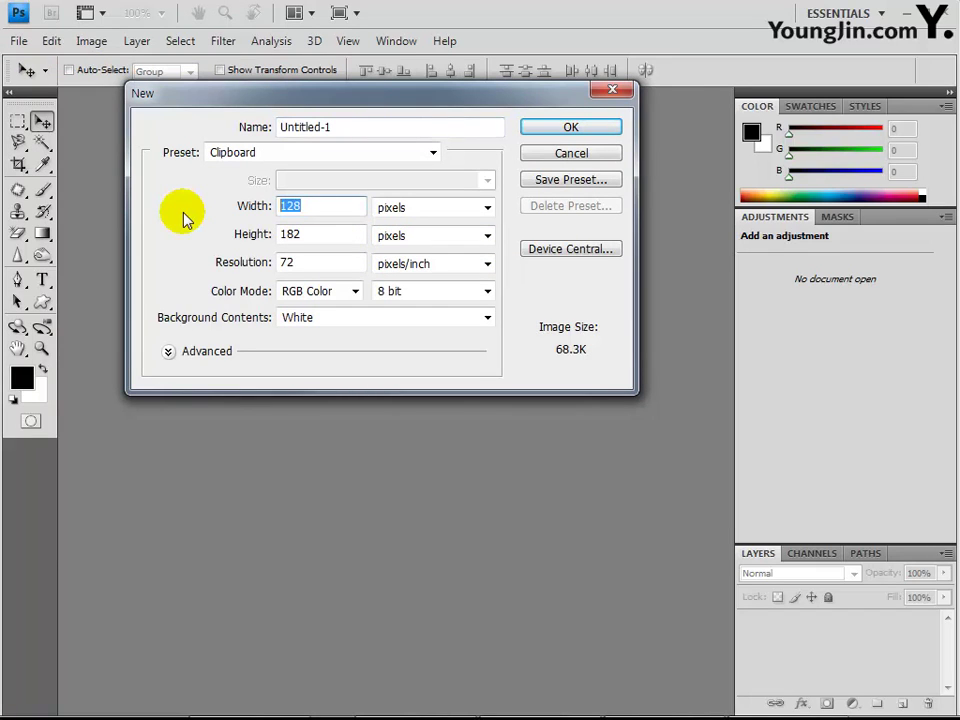
pyautogui.write('600')
pyautogui.press('Tab')
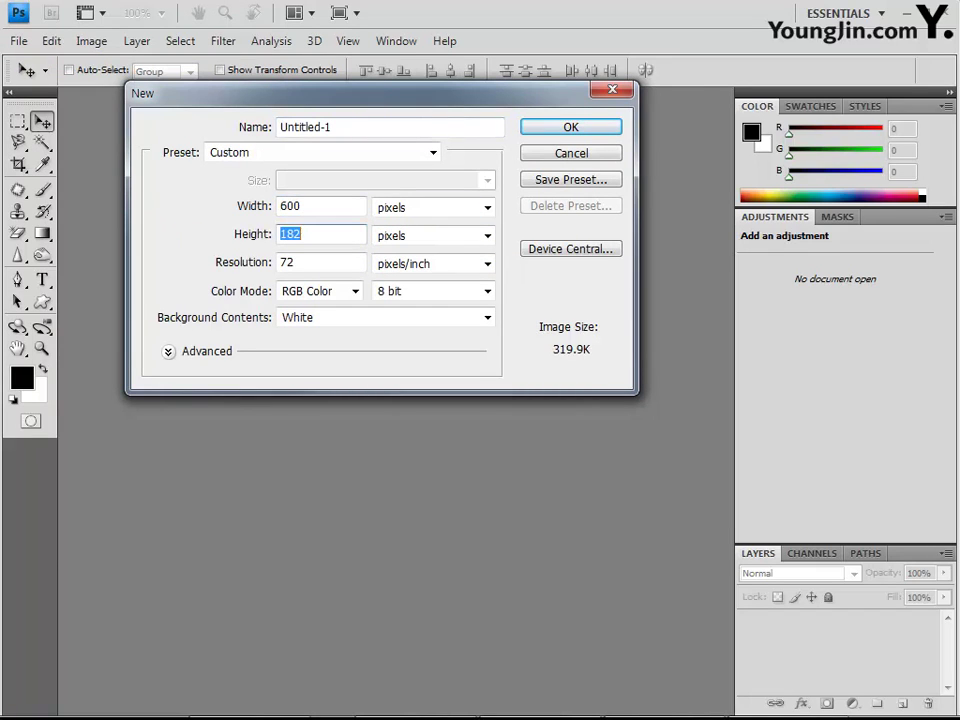
pyautogui.write('400')
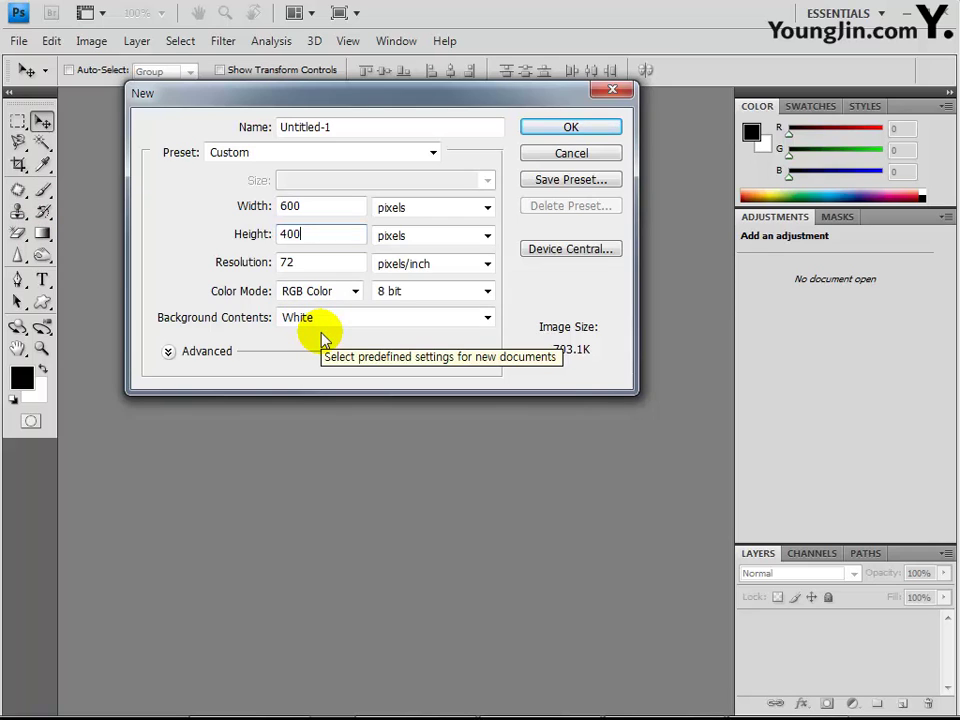
pyautogui.press('Return')
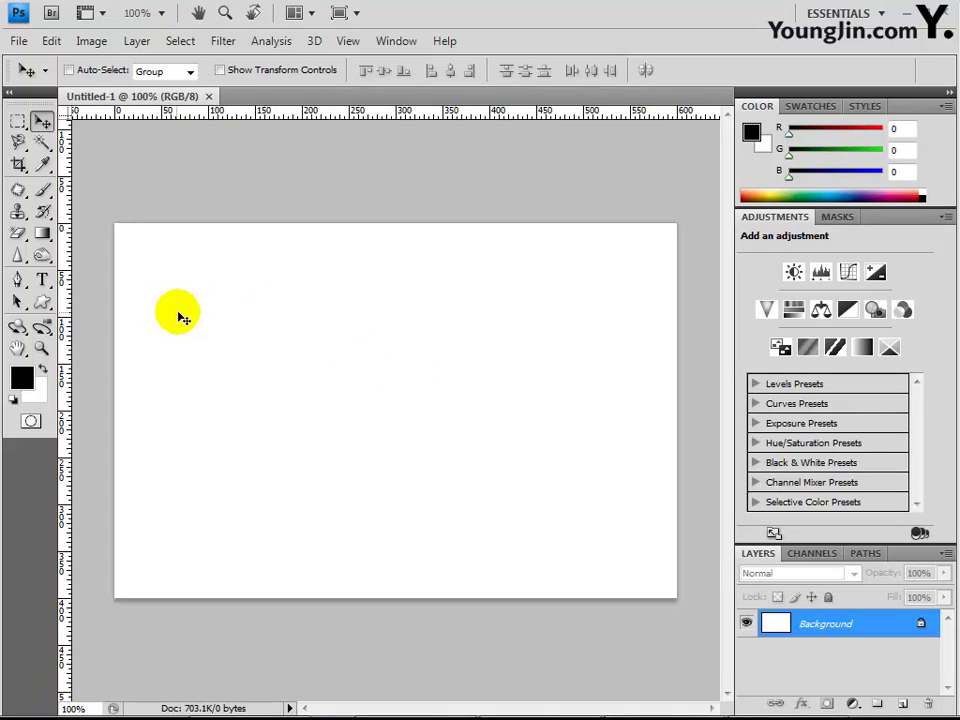
# - Add three vertical guides at exact positions 100, 200 and 300 px
pyautogui.click(352, 44)
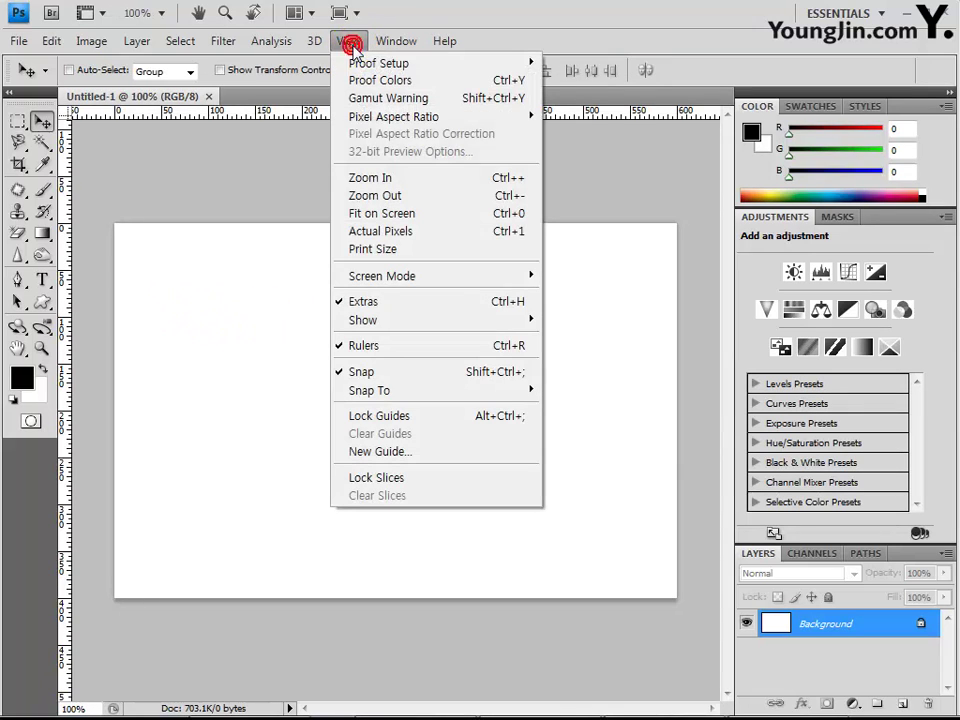
pyautogui.click(394, 452)
pyautogui.write('100')
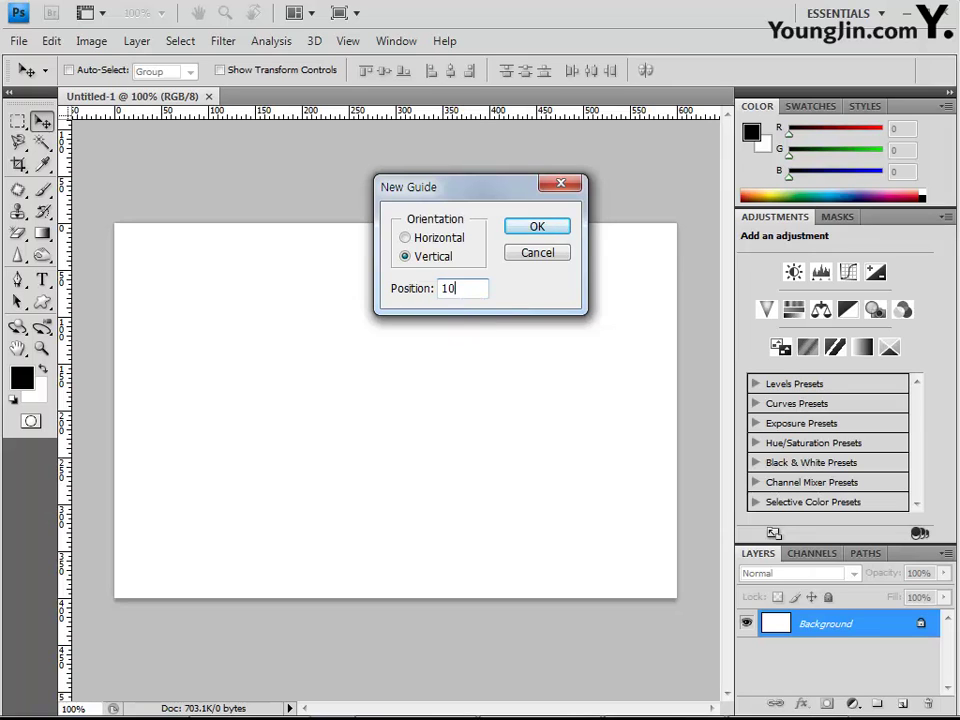
pyautogui.press('Return')
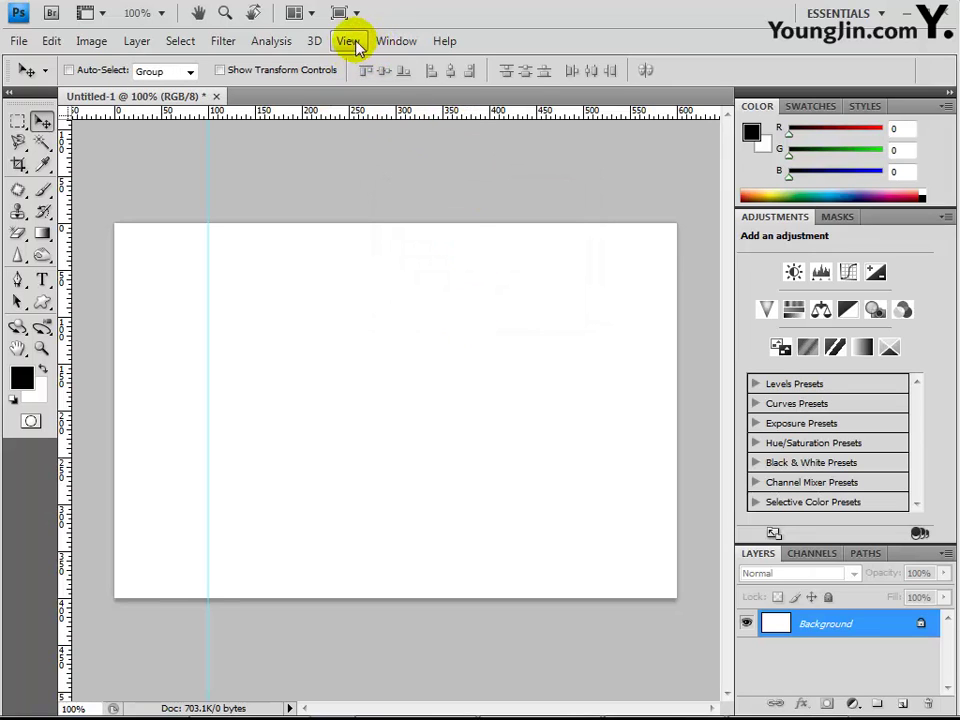
pyautogui.click(352, 43)
pyautogui.click(390, 453)
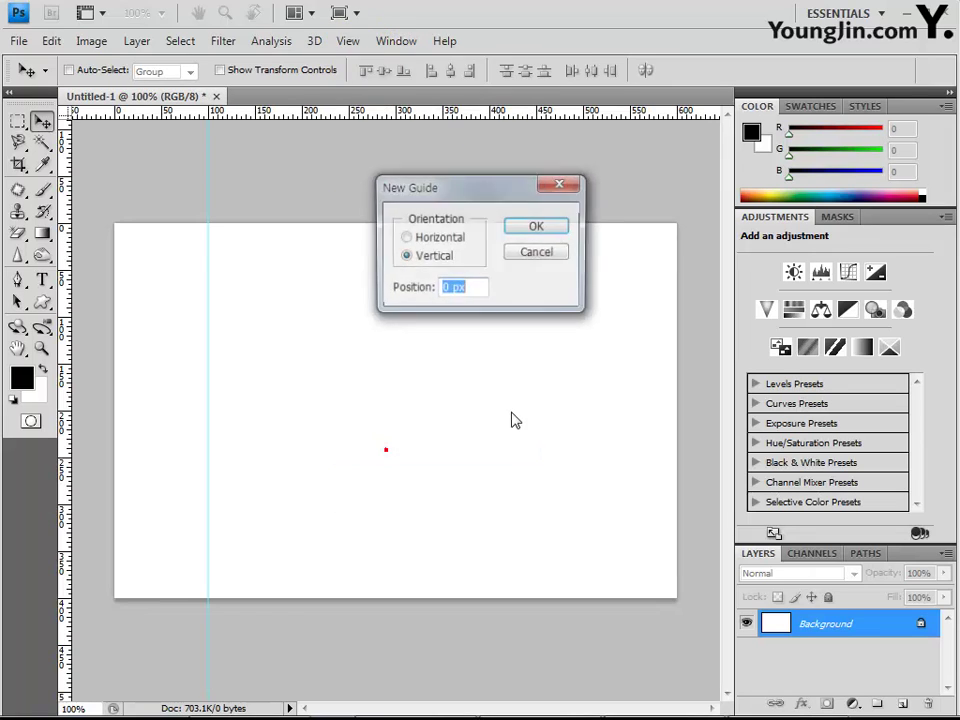
pyautogui.write('200')
pyautogui.press('Return')
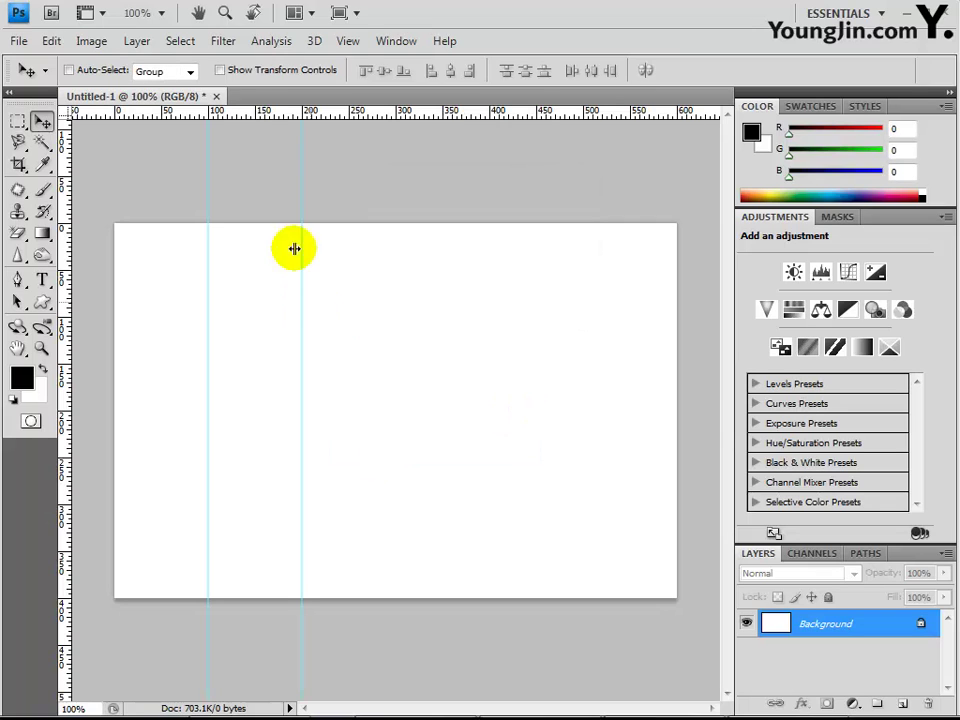
pyautogui.click(349, 41)
pyautogui.click(388, 452)
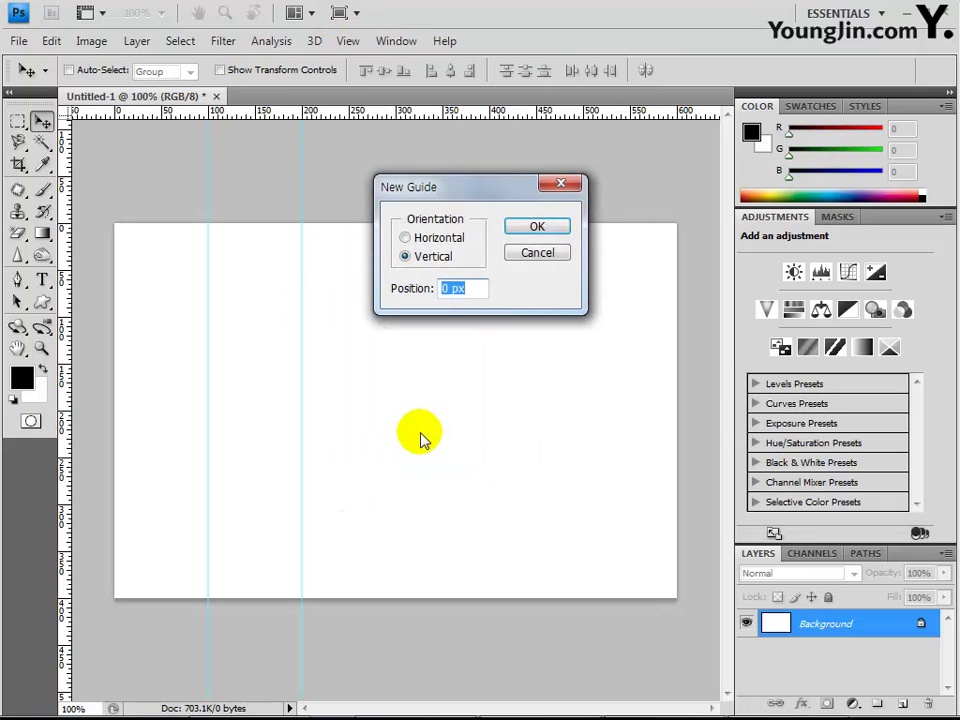
pyautogui.write('300')
pyautogui.press('Return')
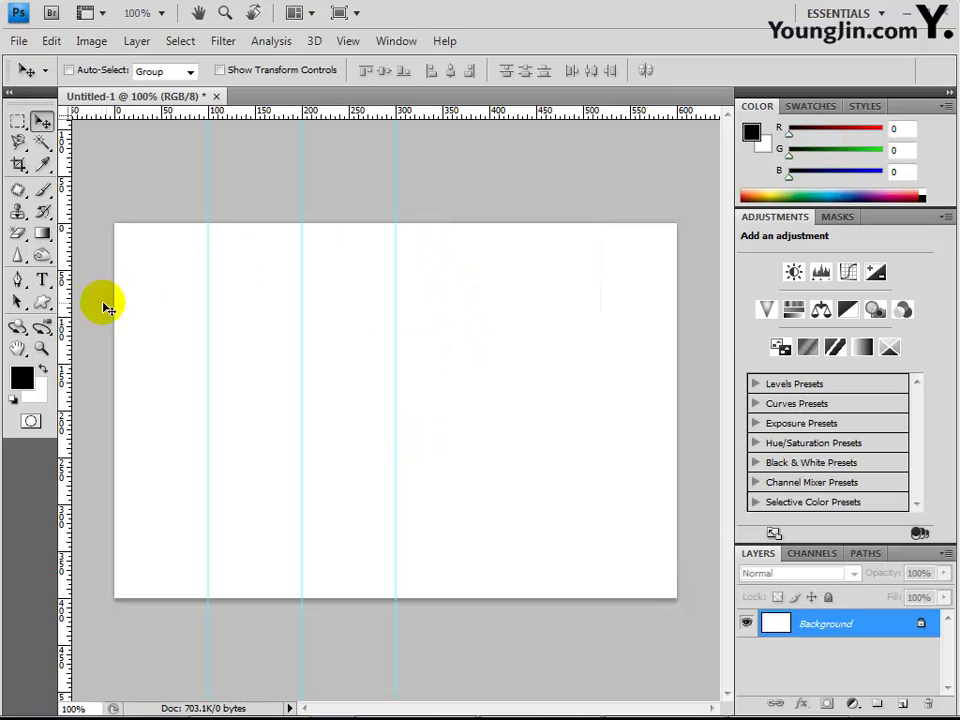
# - Place two more vertical guides at about 400 and 500 px on the ruler
pyautogui.click(65, 298)
pyautogui.moveTo(493, 322); pyautogui.dragTo(501, 305)
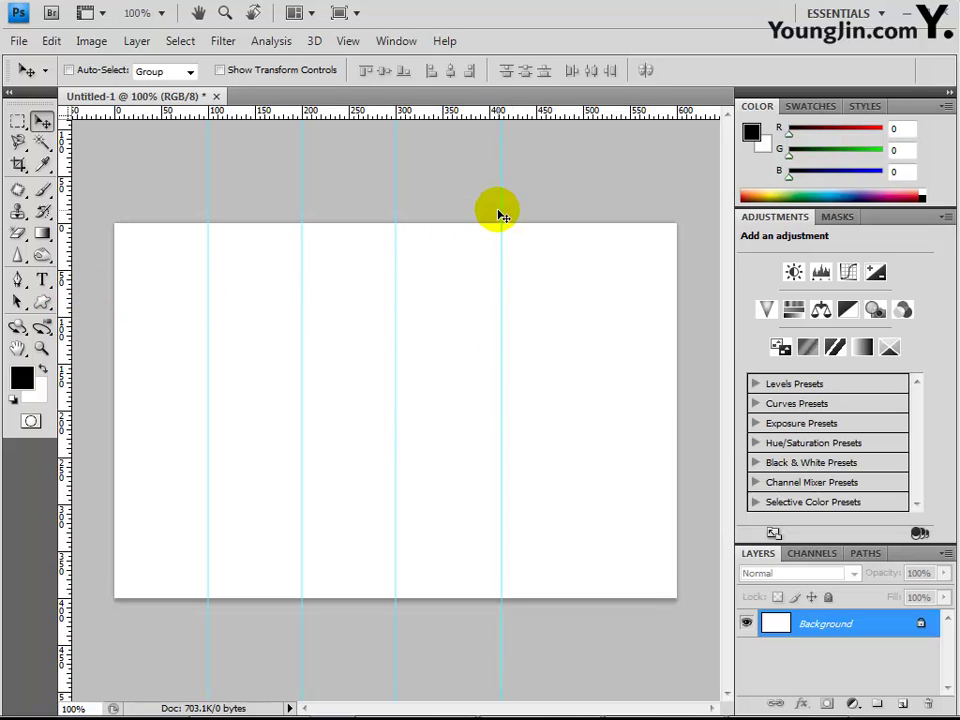
pyautogui.moveTo(500, 208); pyautogui.dragTo(490, 206)
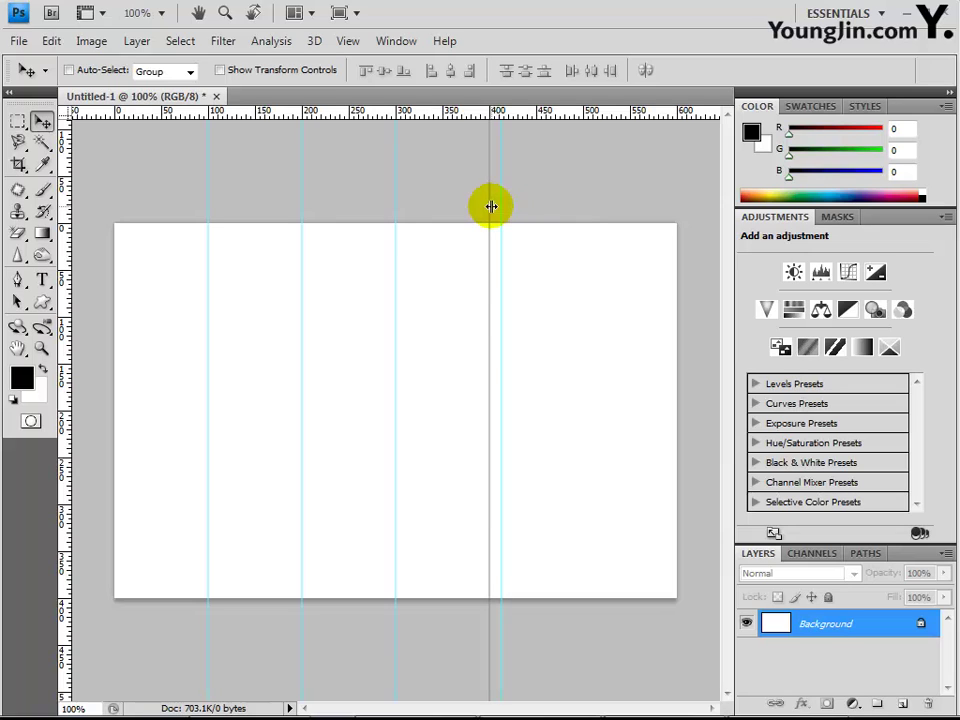
pyautogui.moveTo(72, 285); pyautogui.dragTo(583, 268)
# - Place three horizontal guides at about 100, 200 and 300 px on the ruler
pyautogui.moveTo(527, 120); pyautogui.dragTo(523, 317)
pyautogui.moveTo(506, 217); pyautogui.dragTo(508, 411)
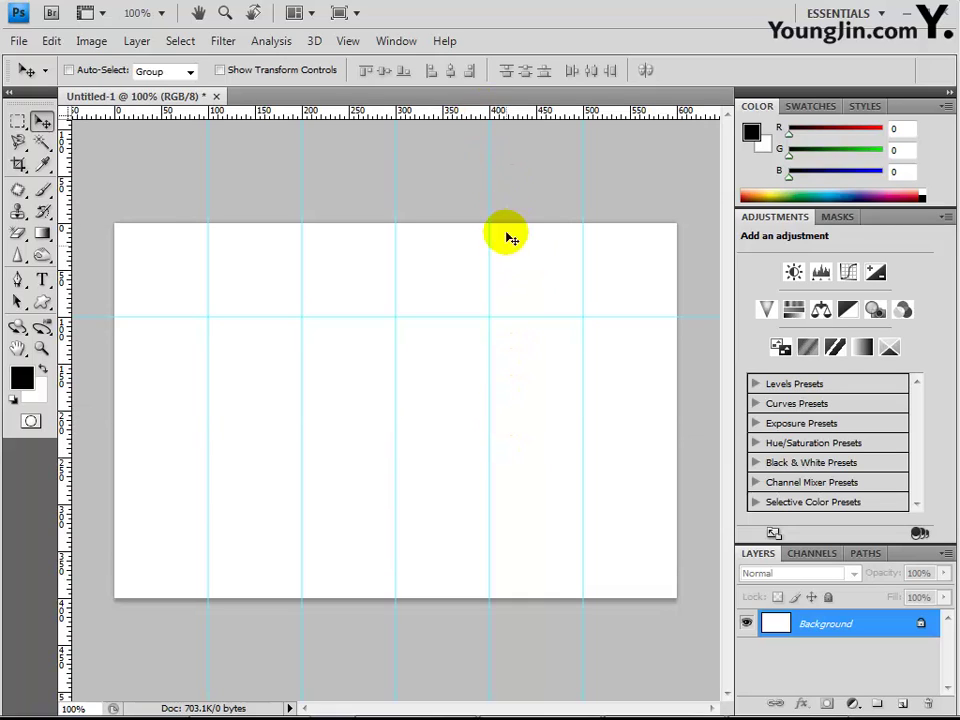
pyautogui.moveTo(514, 116); pyautogui.dragTo(500, 503)
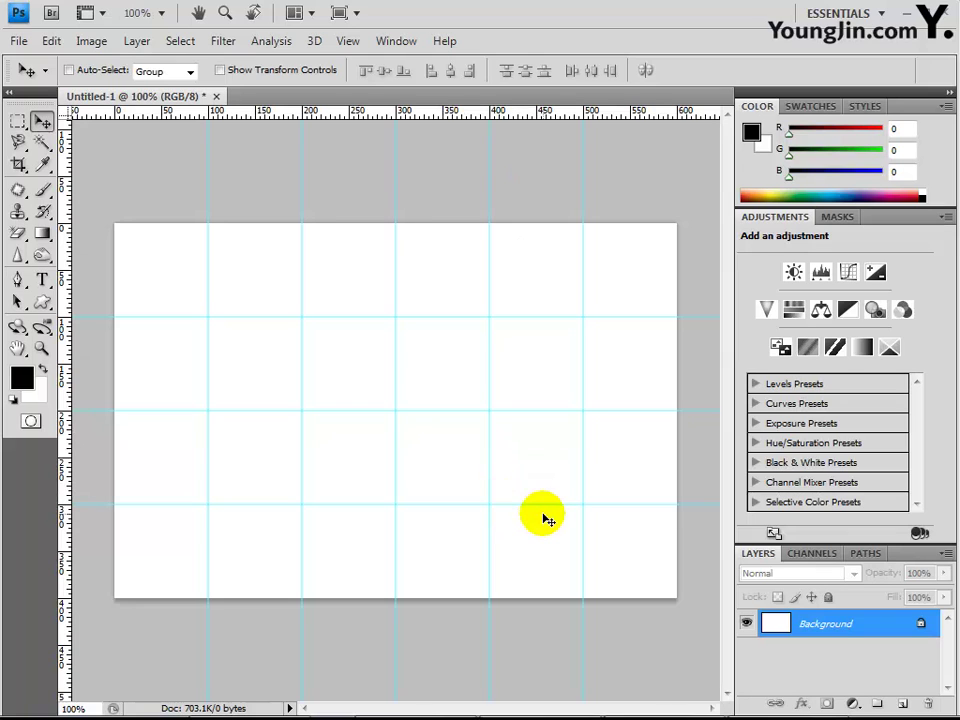
# - Save the document as a Photoshop file in Chapter03, named with the letter g, the examinee number, the examinee's full name and the suffix -3
pyautogui.click(20, 42)
pyautogui.click(96, 292)
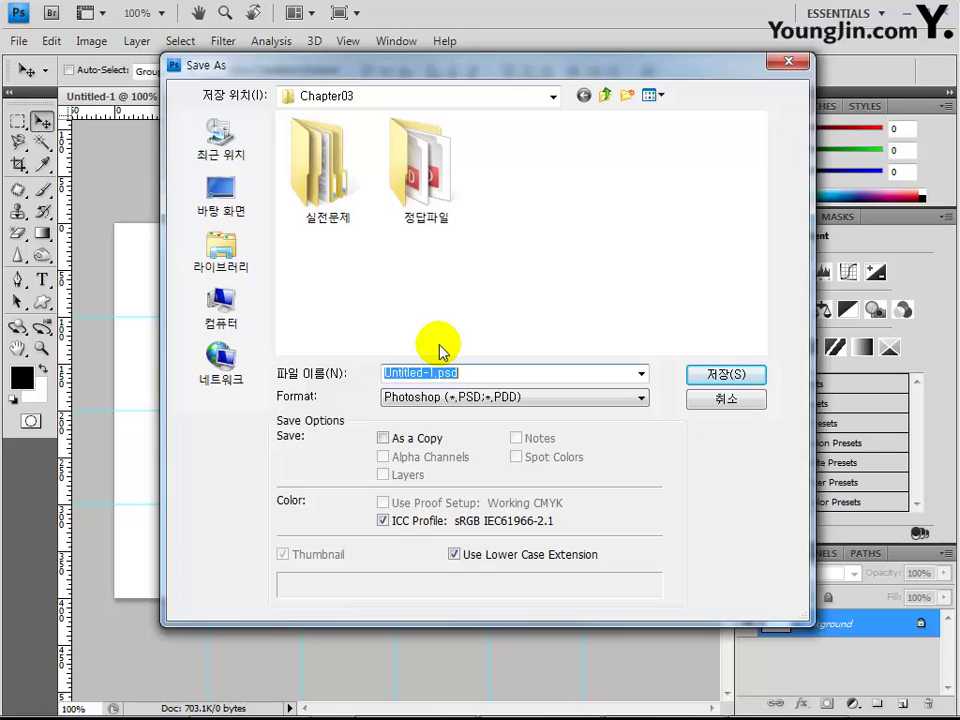
pyautogui.write('g123456')
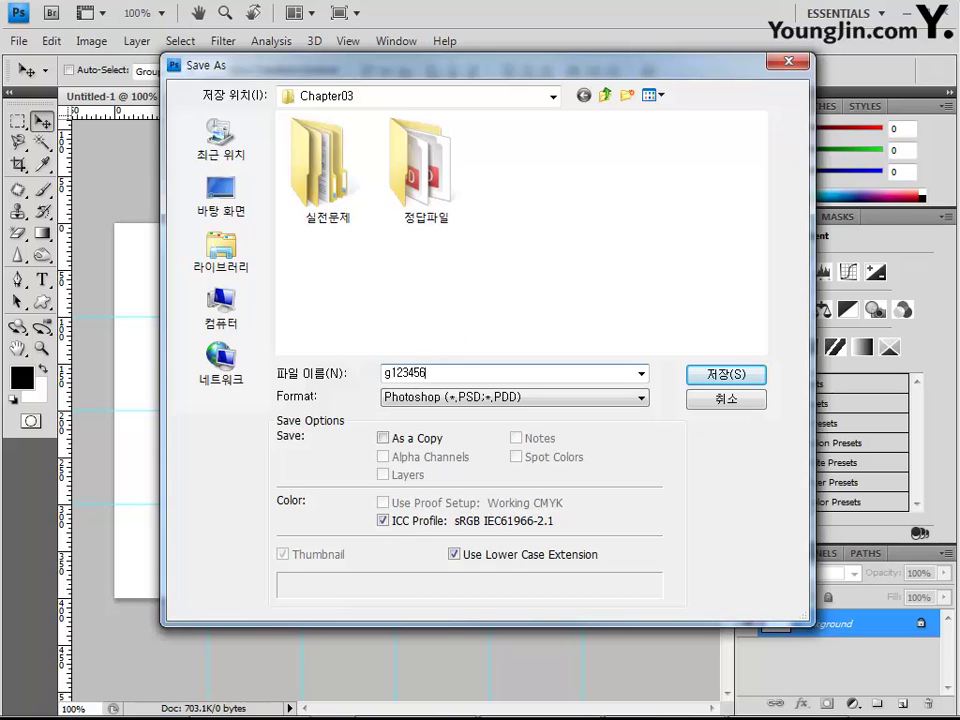
pyautogui.write('789-')
pyautogui.rightClick(507, 374)
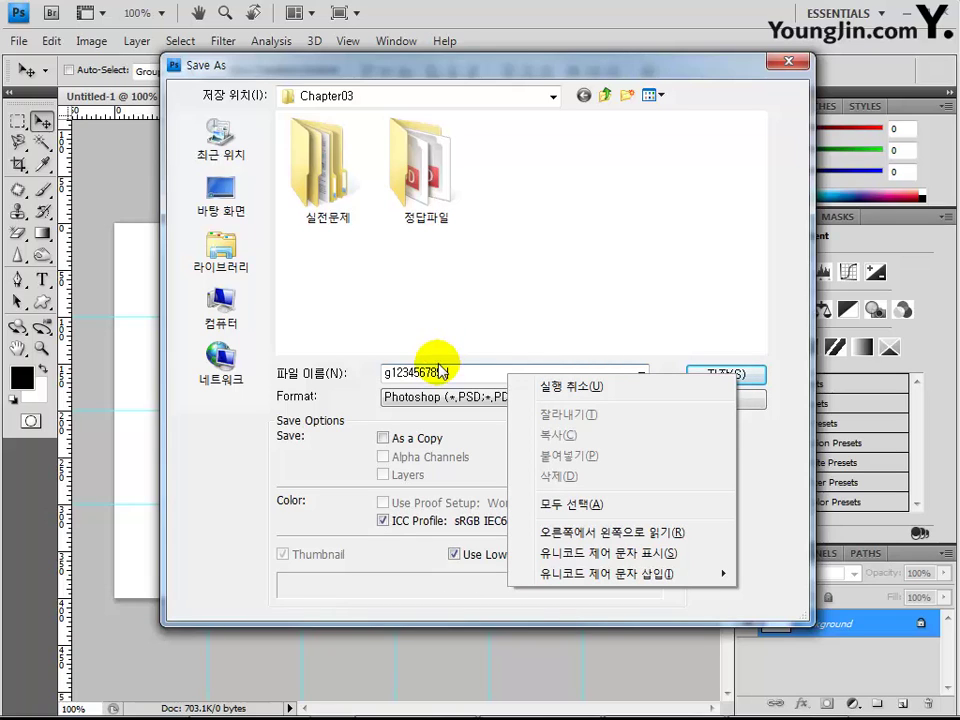
pyautogui.click(456, 369)
pyautogui.write('g')
pyautogui.press('BackSpace')
pyautogui.write('홍길')
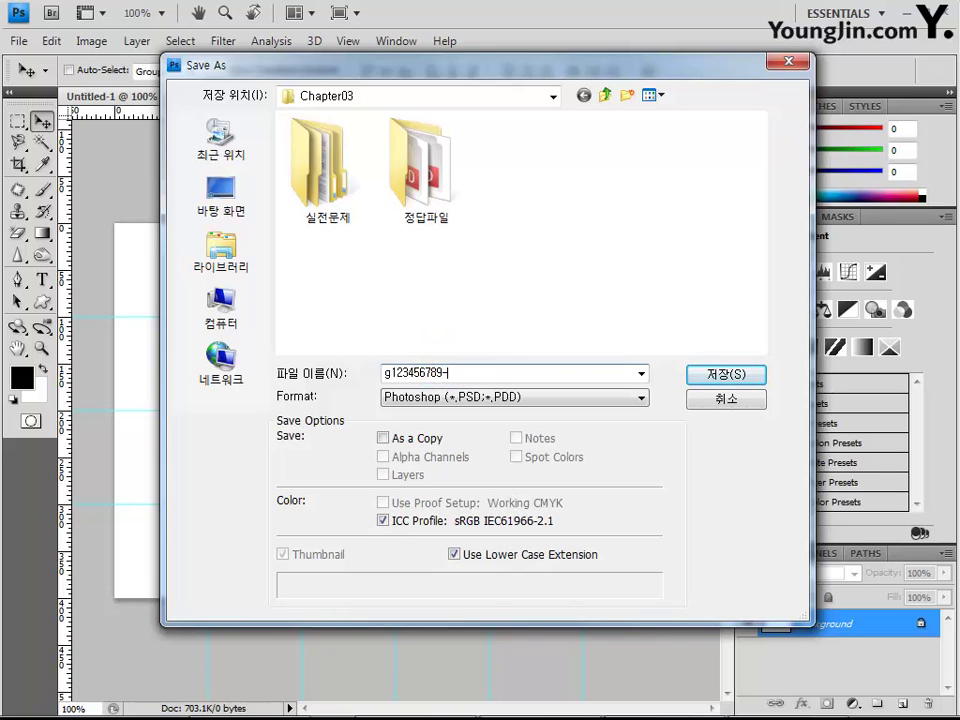
pyautogui.write('동-3')
pyautogui.press('Return')
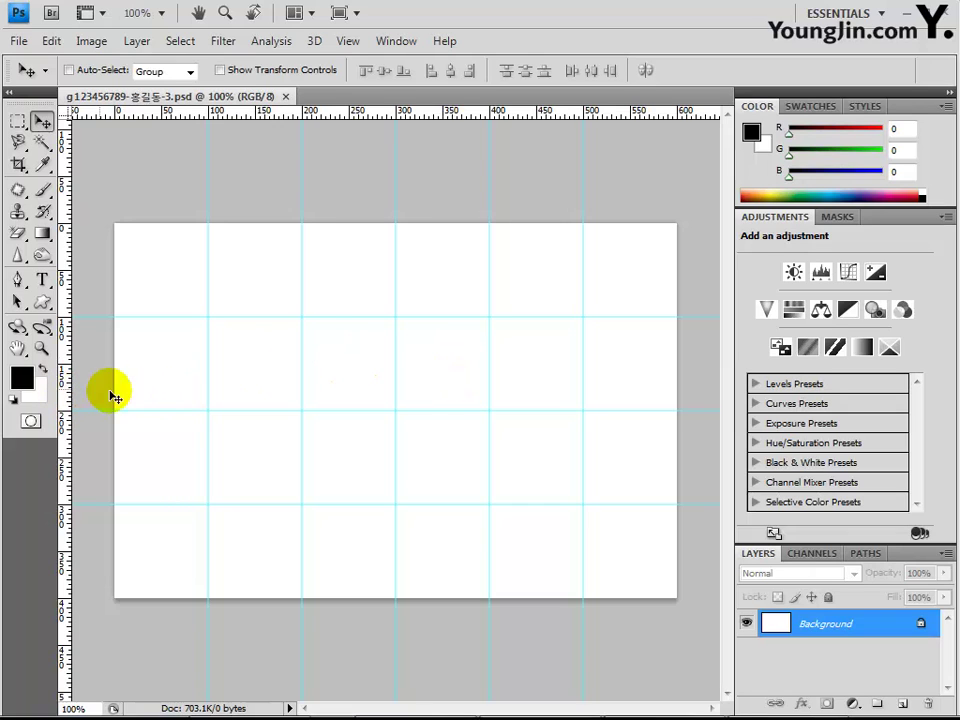
# - Set the foreground color to #36e5c2 and fill the Background layer with it
pyautogui.click(22, 380)
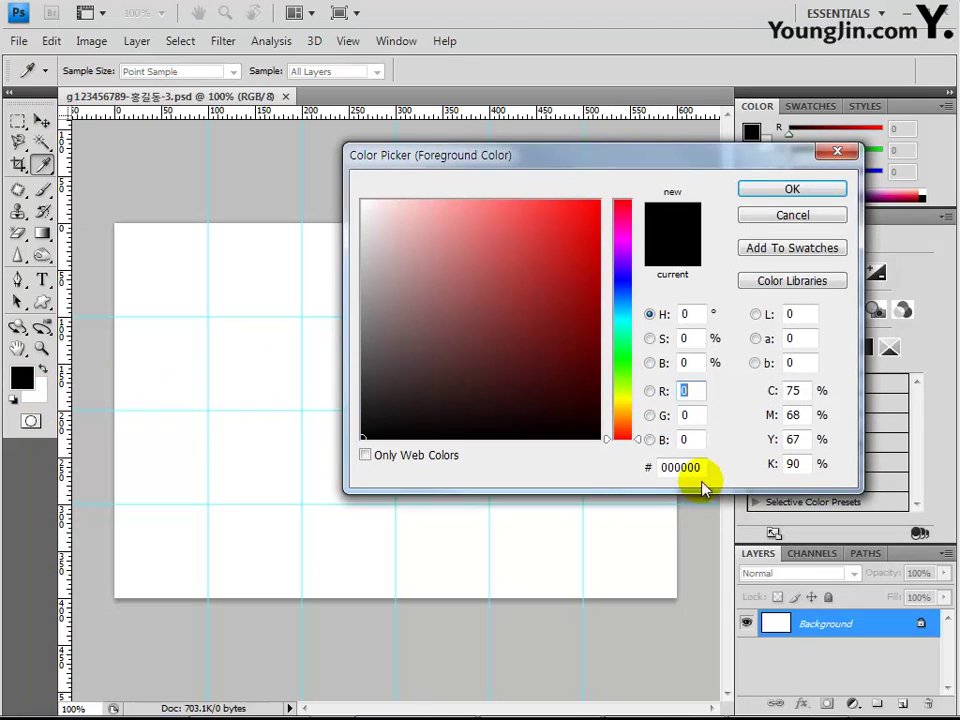
pyautogui.click(684, 467)
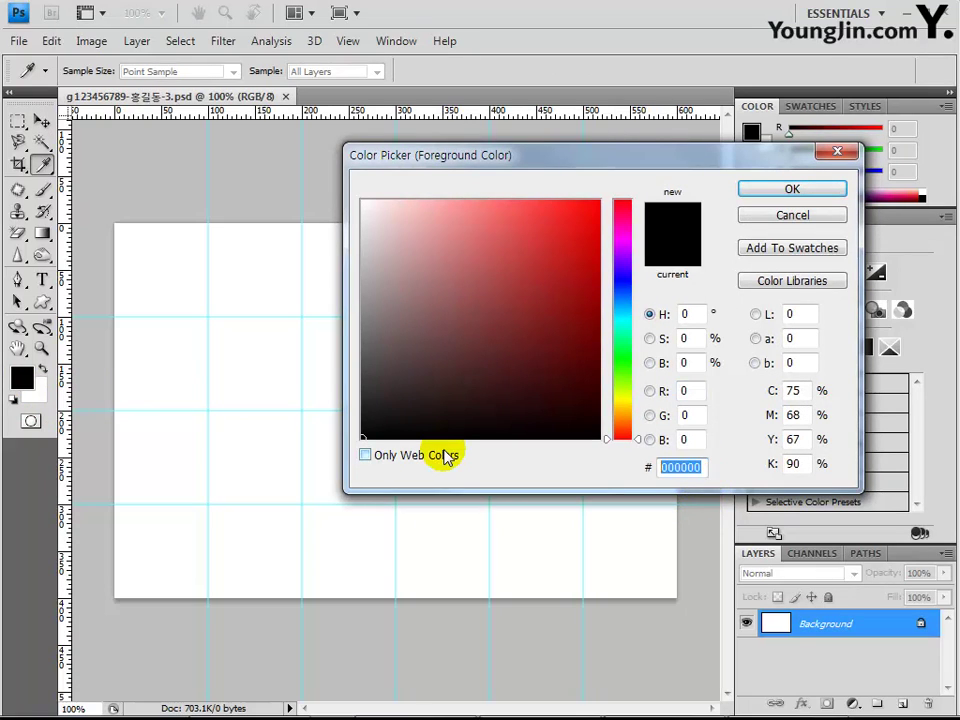
pyautogui.write('36')
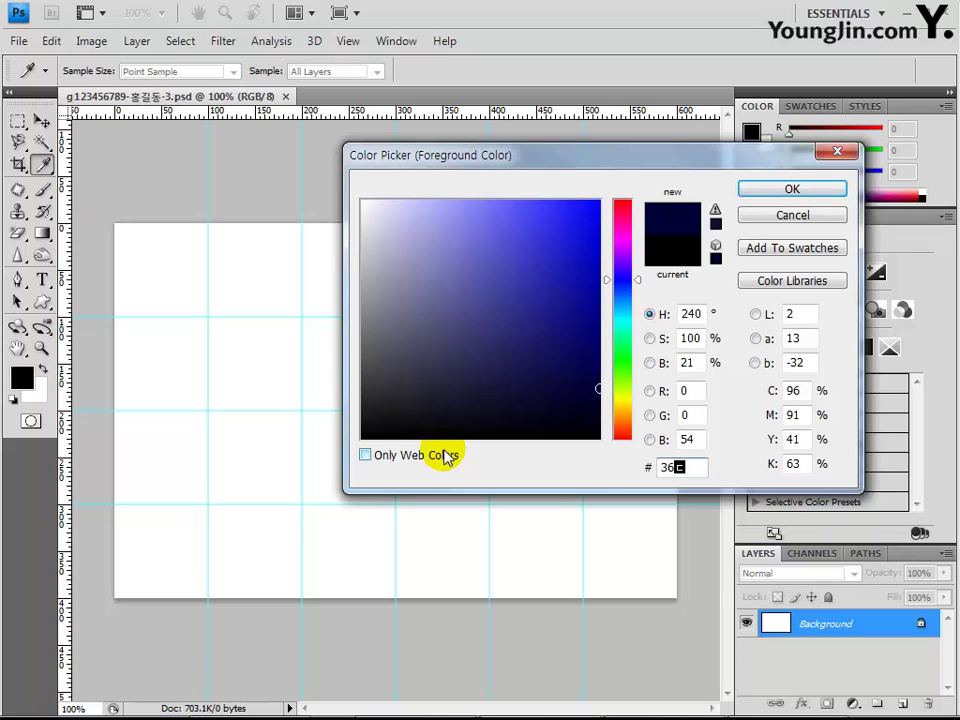
pyautogui.write('e')
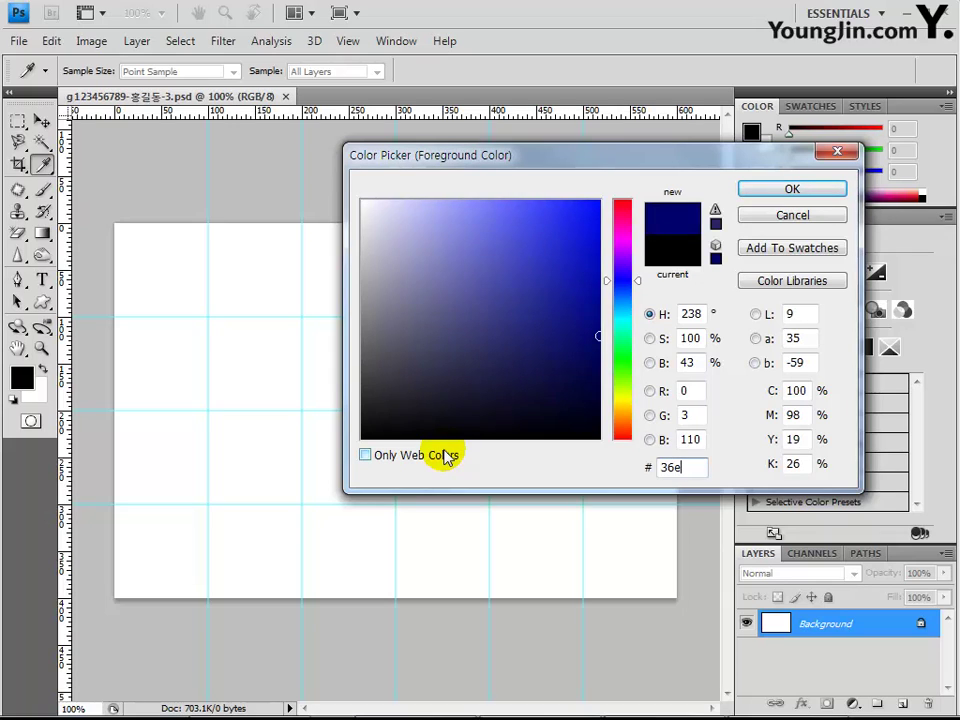
pyautogui.write('5c2')
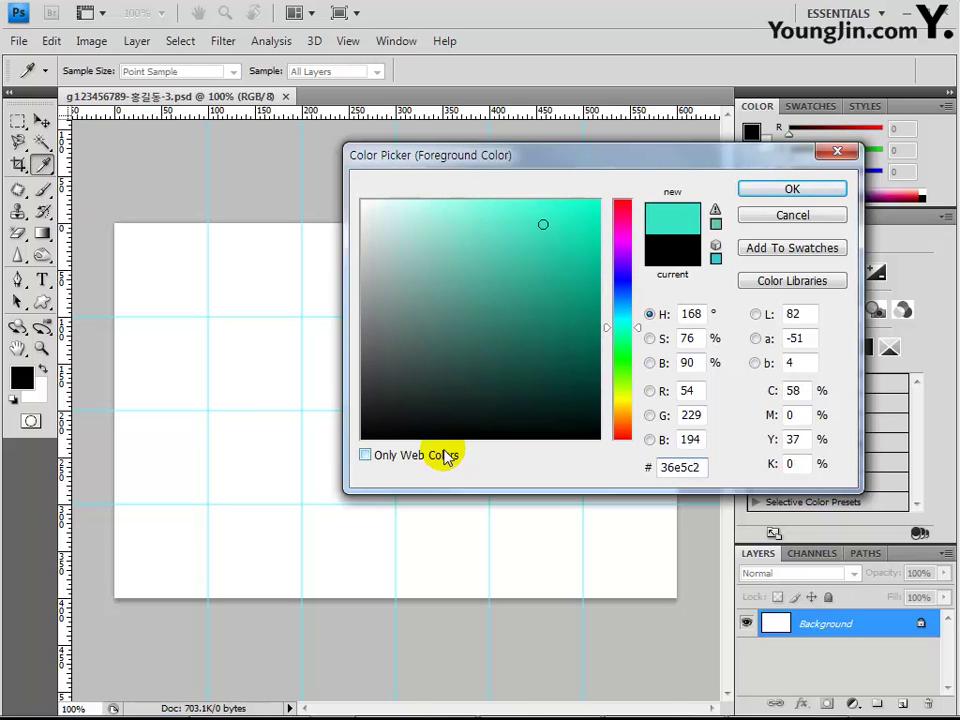
pyautogui.press('Return')
pyautogui.press('v')
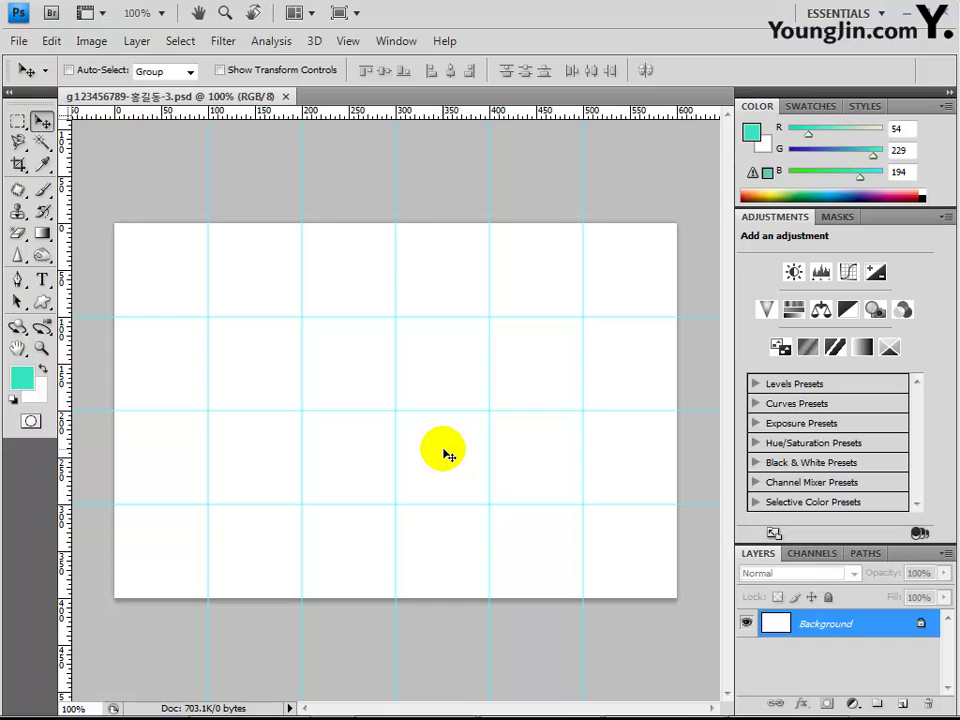
pyautogui.hotkey('alt', 'BackSpace')
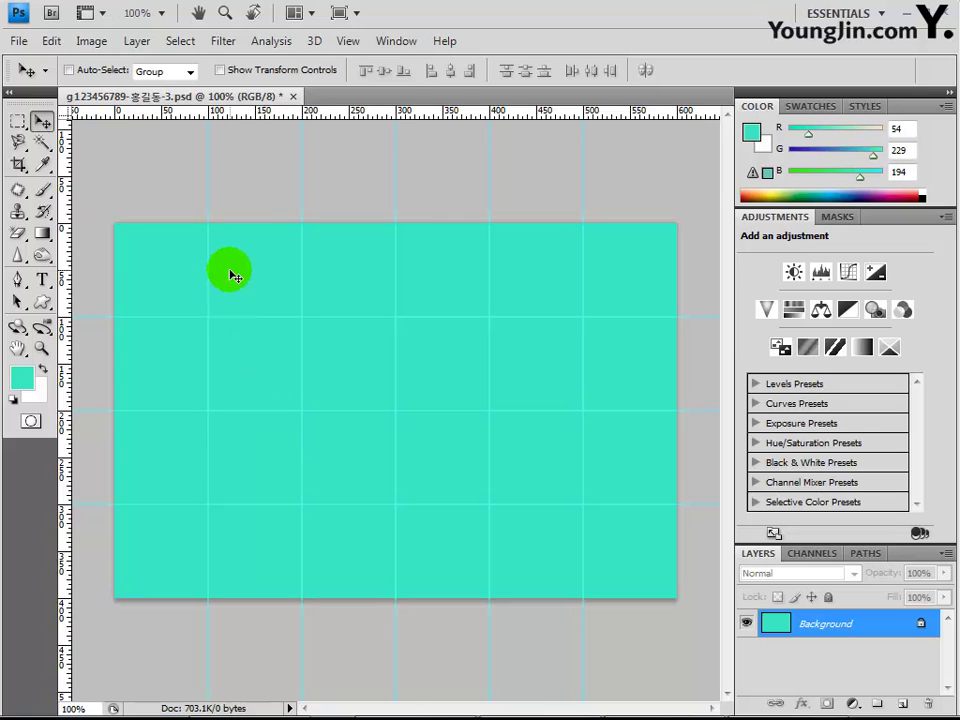
# - Open the five images 1급-25.JPG through 1급-29.jpg from the Chapter03 folder together
pyautogui.click(17, 46)
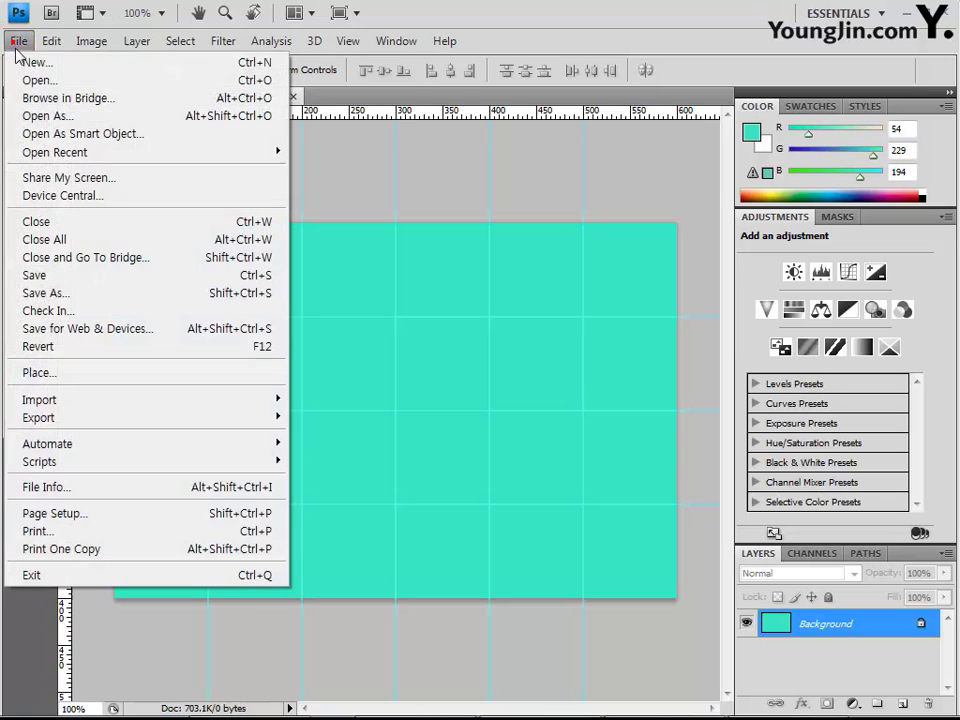
pyautogui.click(14, 78)
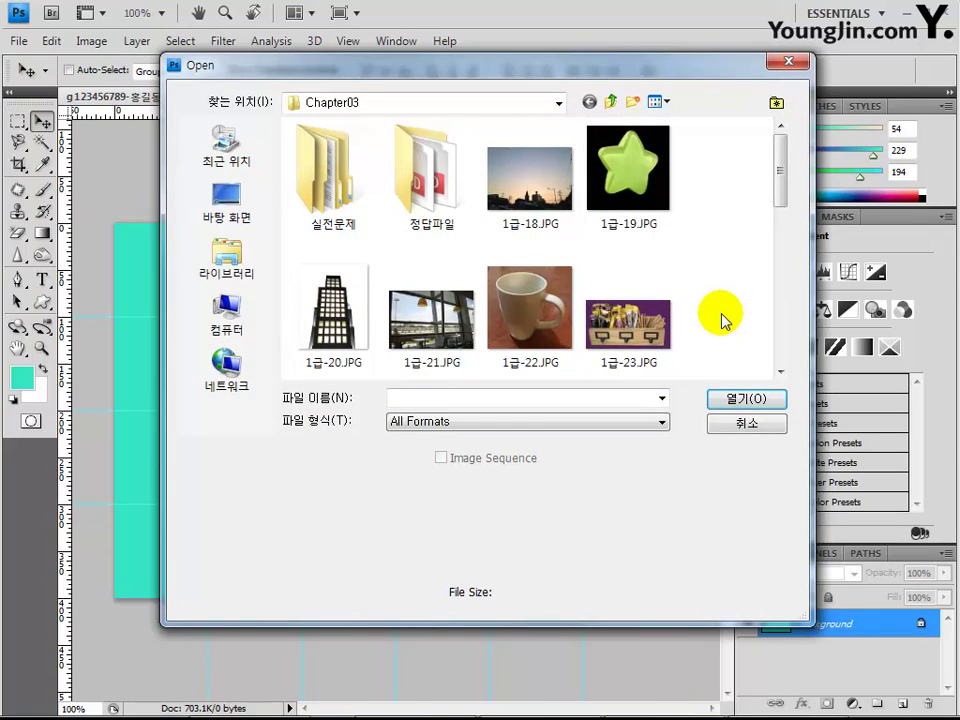
pyautogui.scroll(-1, 703, 315)
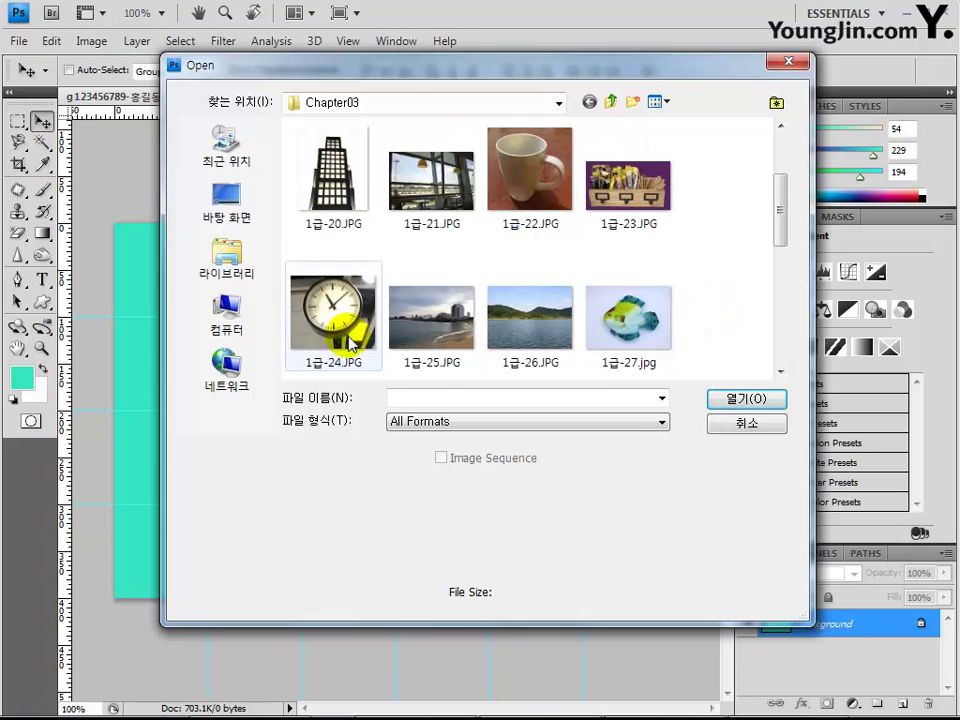
pyautogui.click(465, 343)
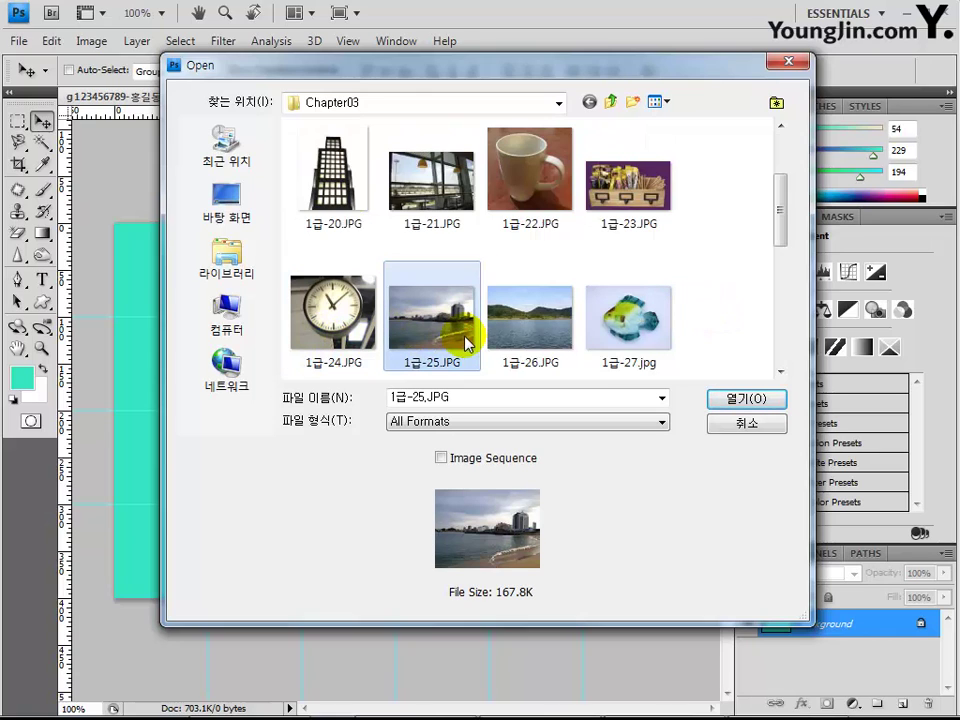
pyautogui.scroll(-1, 465, 343)
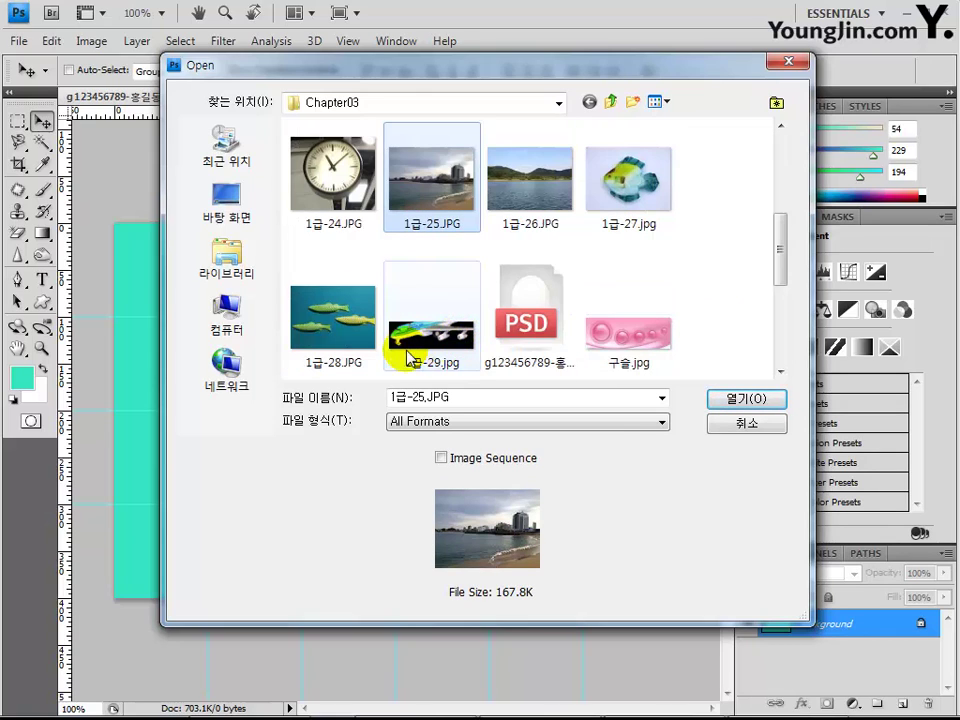
pyautogui.keyDown('shift'); pyautogui.click(446, 345); pyautogui.keyUp('shift')
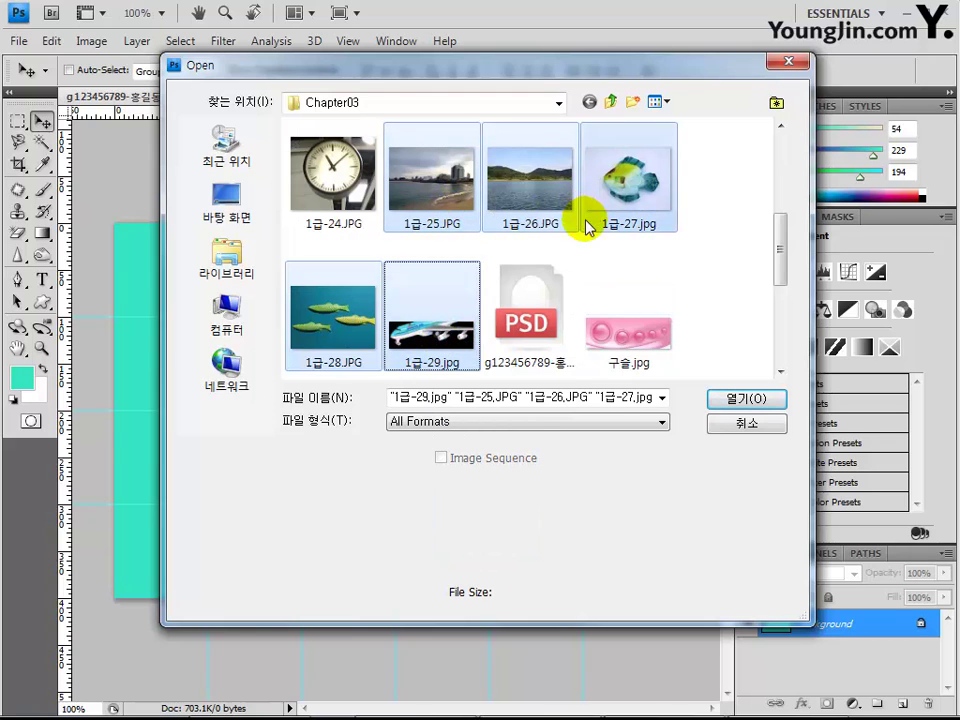
pyautogui.click(765, 399)
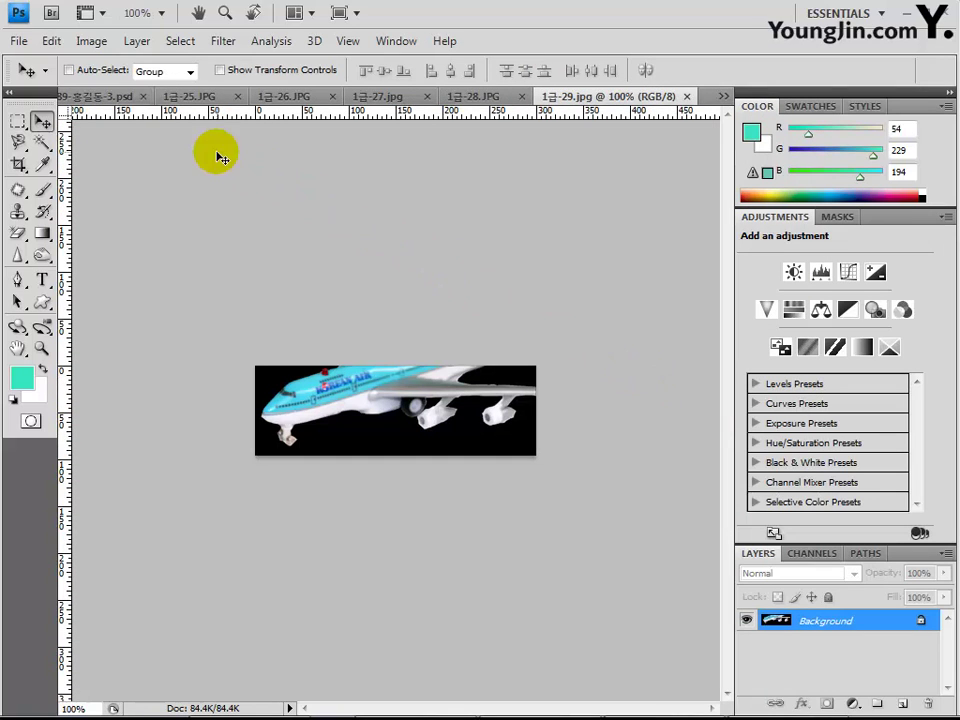
# - Copy all of 1급-25.JPG into the exam composition as a new layer aligned with the canvas's left edge
pyautogui.click(190, 97)
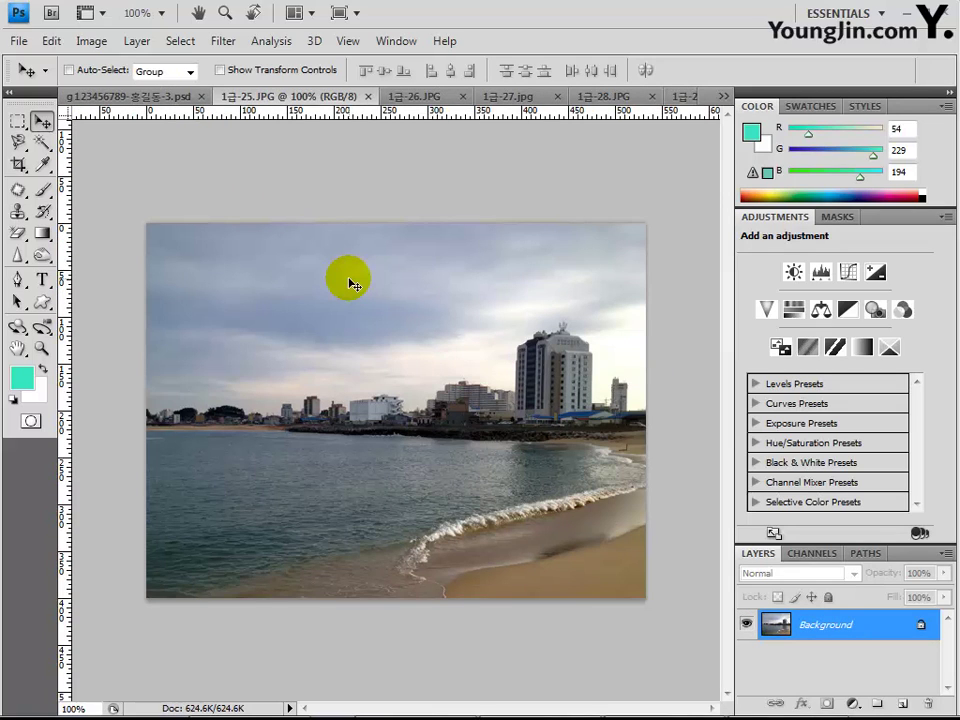
pyautogui.hotkey('ctrl', 'a')
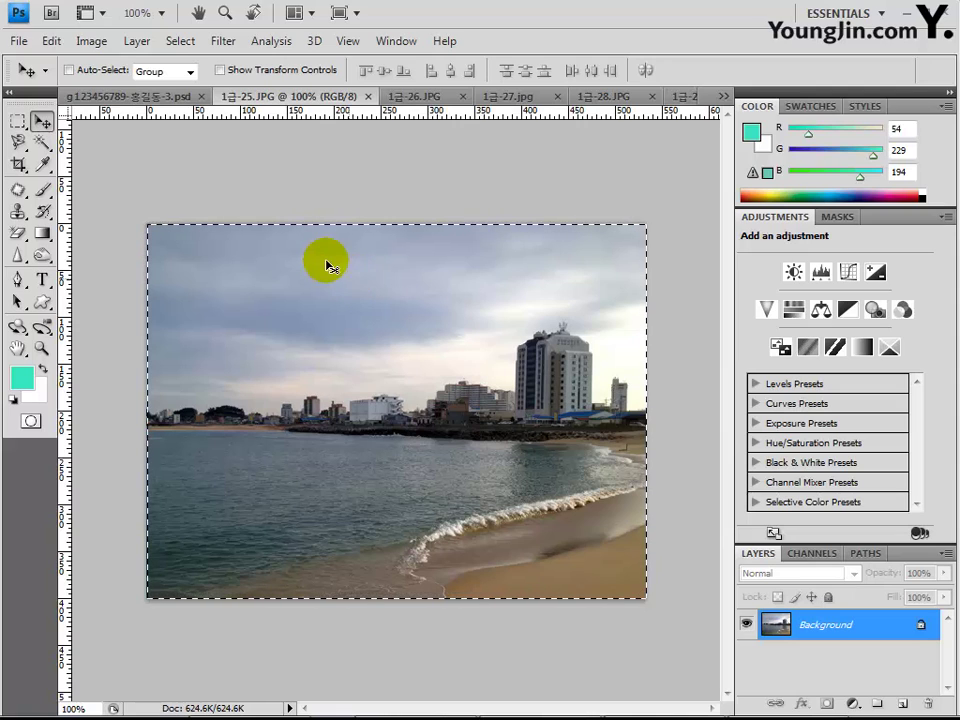
pyautogui.click(110, 99)
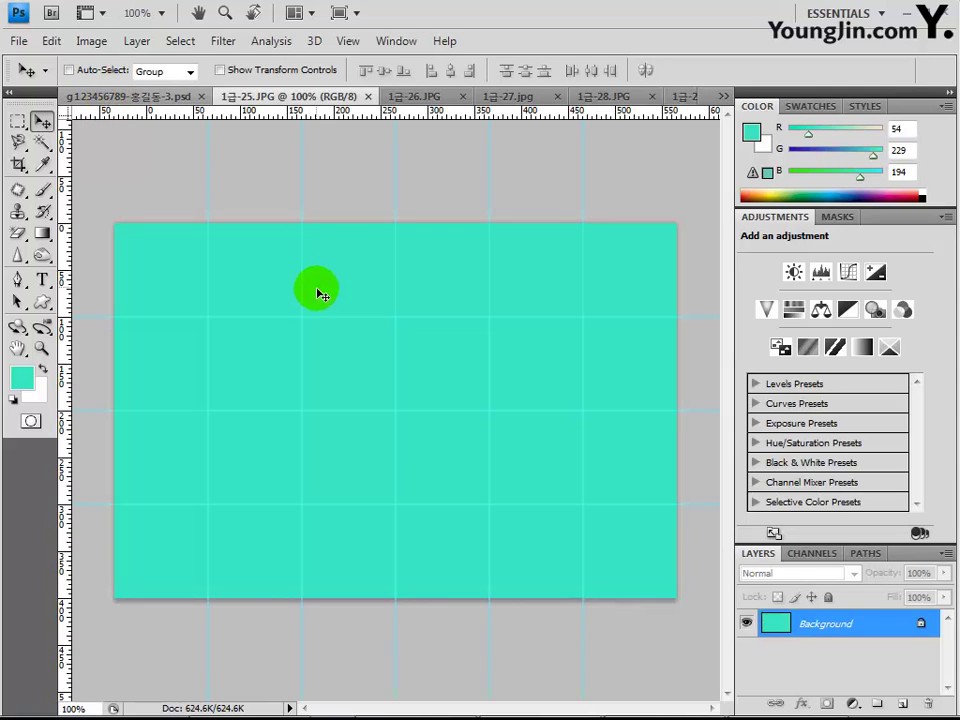
pyautogui.moveTo(367, 333); pyautogui.dragTo(367, 333)
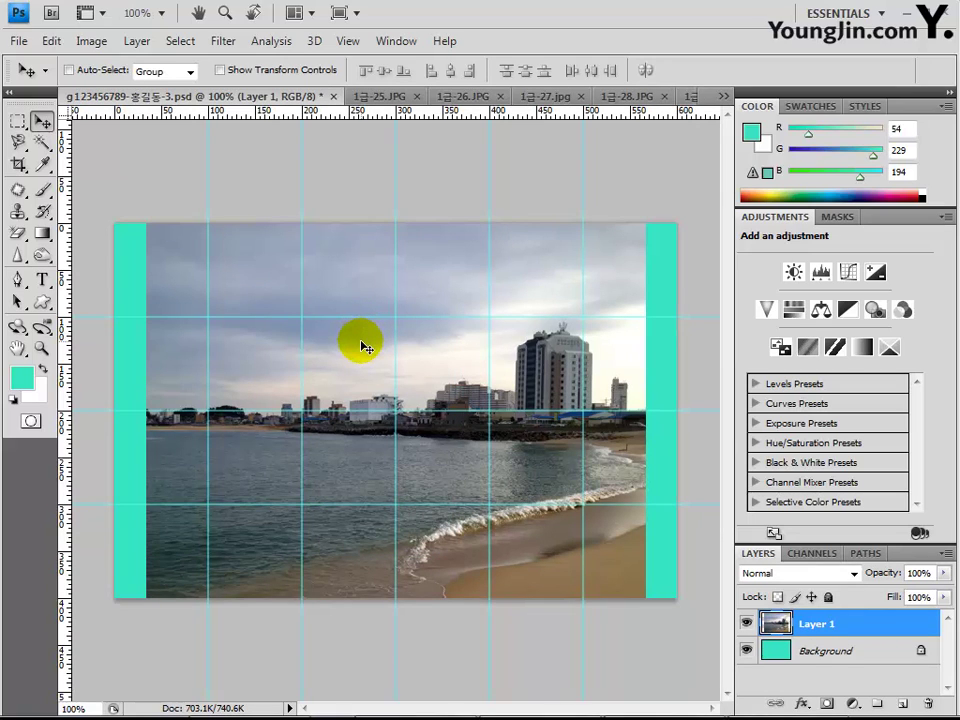
pyautogui.moveTo(362, 346); pyautogui.dragTo(331, 347)
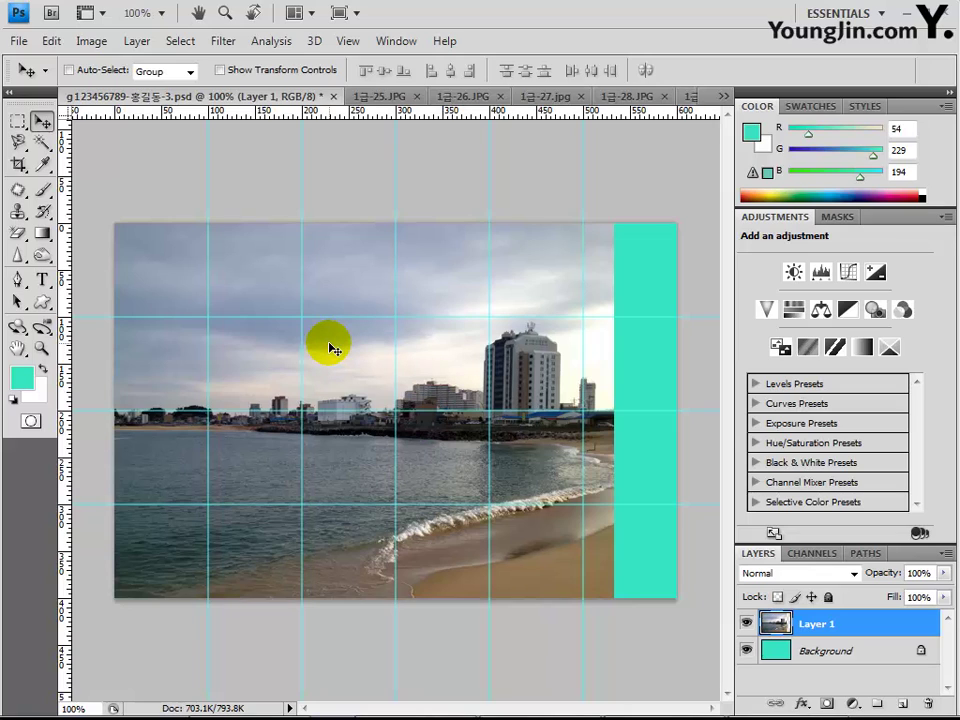
# - Set the beach photo layer's blending mode to Luminosity
pyautogui.click(775, 578)
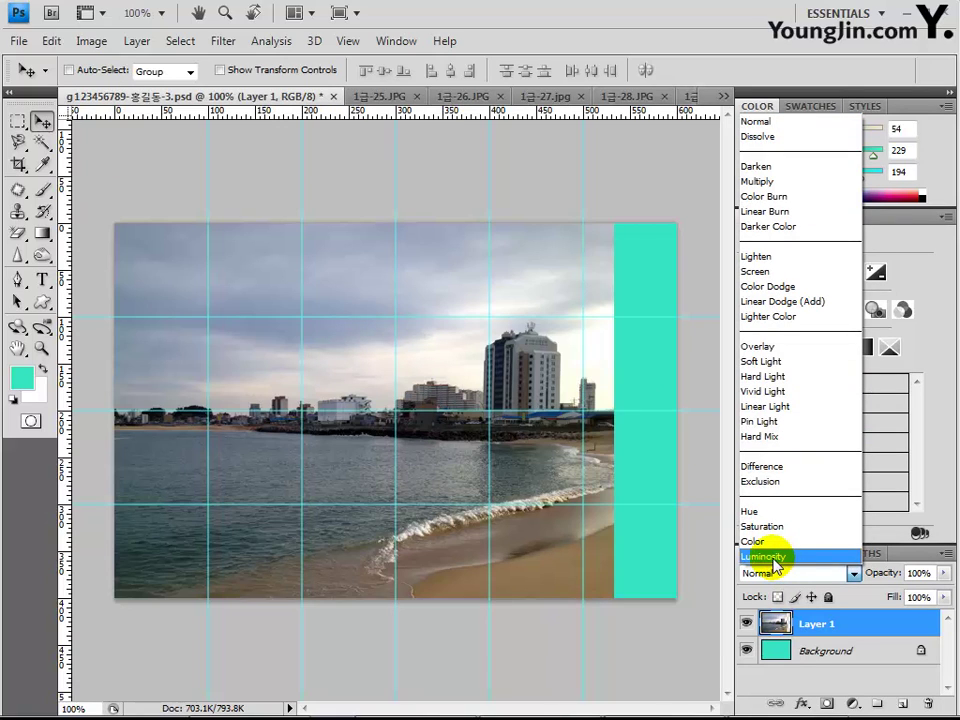
pyautogui.click(775, 557)
pyautogui.click(825, 652)
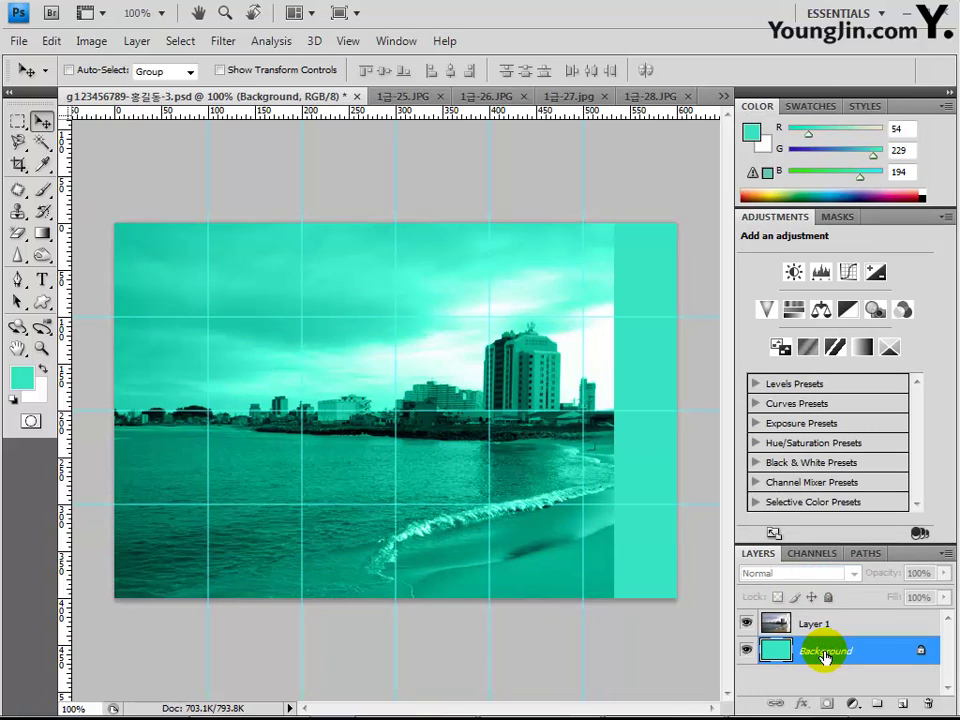
# - Copy all of 1급-26.JPG into the exam composition on a new layer aligned with the canvas's right edge
pyautogui.click(493, 104)
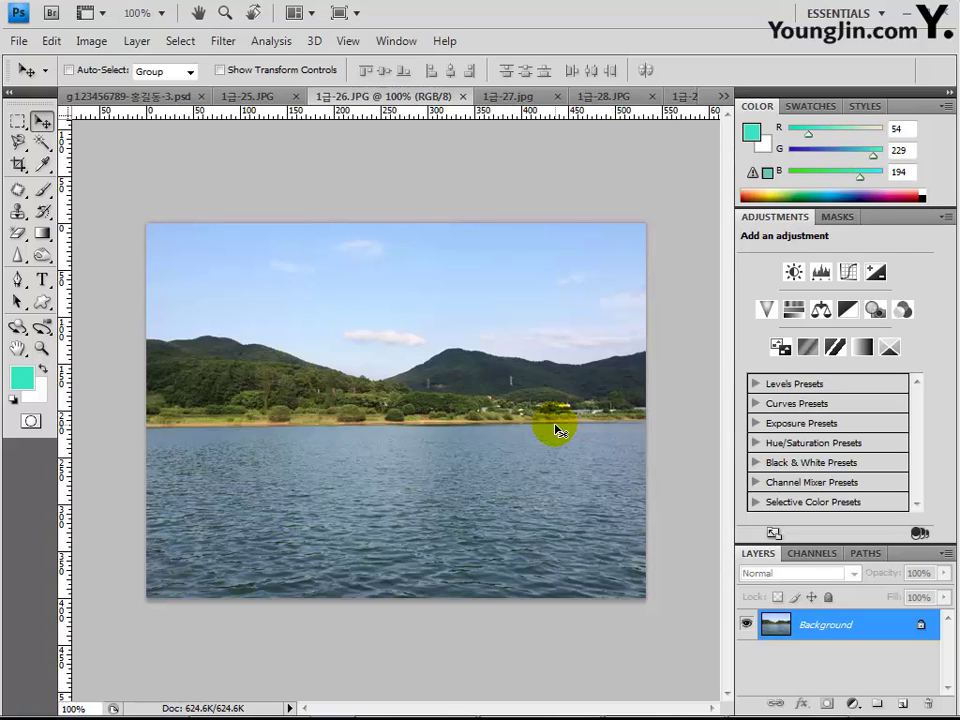
pyautogui.hotkey('ctrl', 'a')
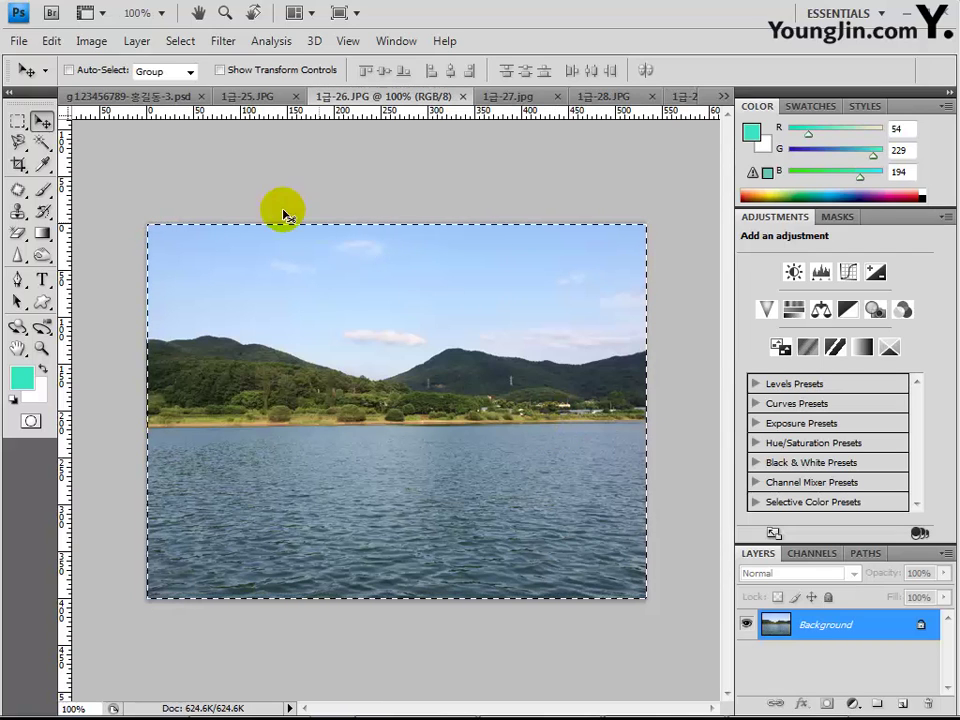
pyautogui.click(112, 96)
pyautogui.click(901, 704)
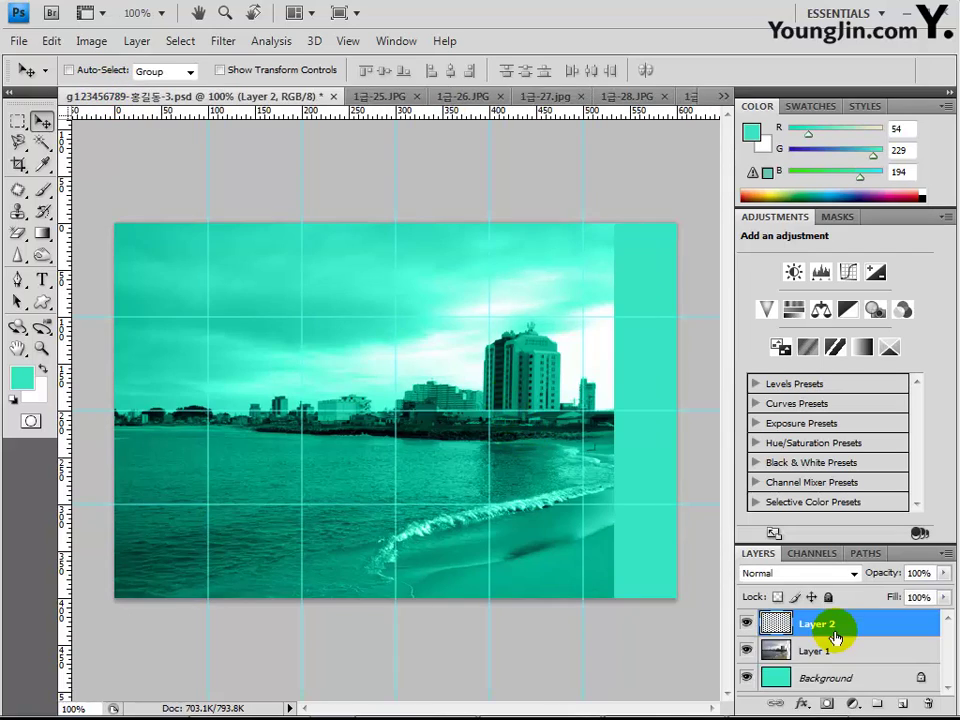
pyautogui.hotkey('ctrl', 'v')
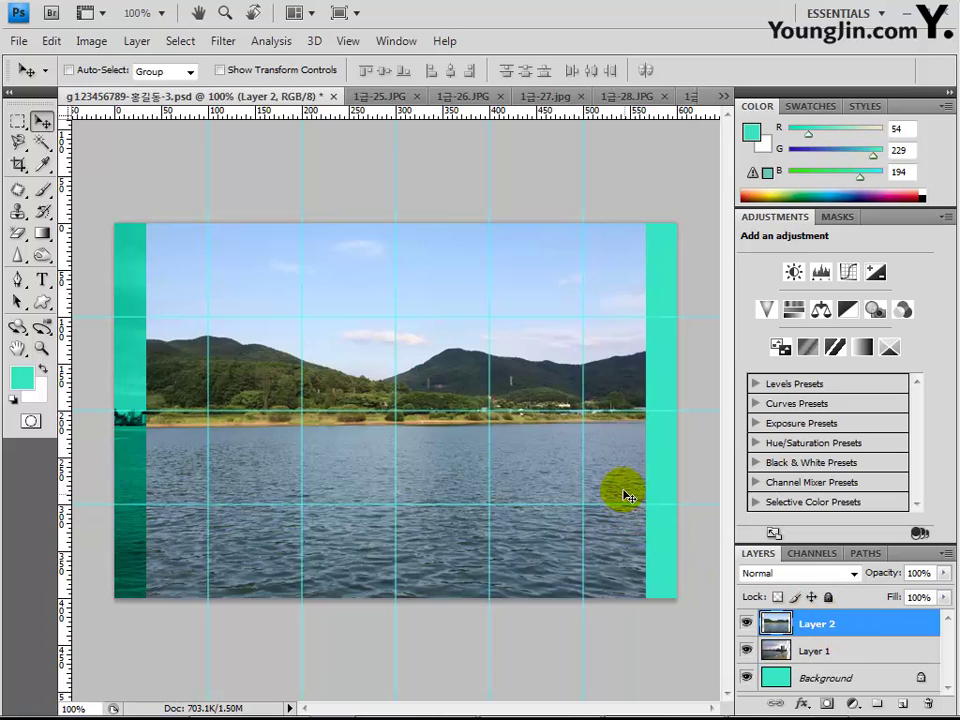
pyautogui.moveTo(621, 484); pyautogui.dragTo(657, 484)
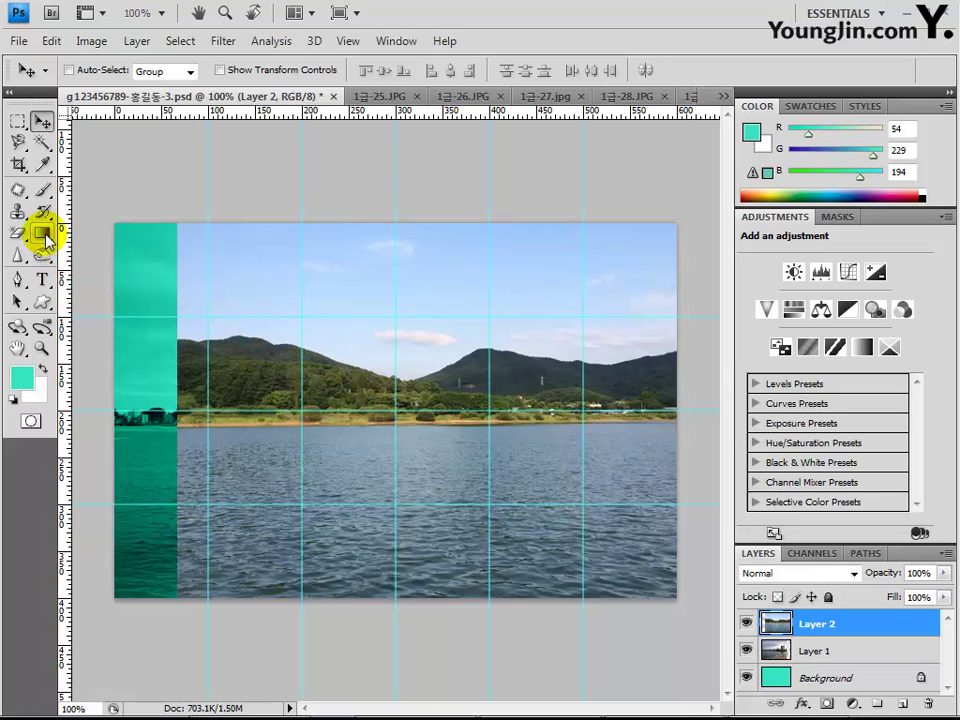
# - Reset the foreground and background colors to black and white, and set up a linear black-to-white gradient
pyautogui.click(13, 399)
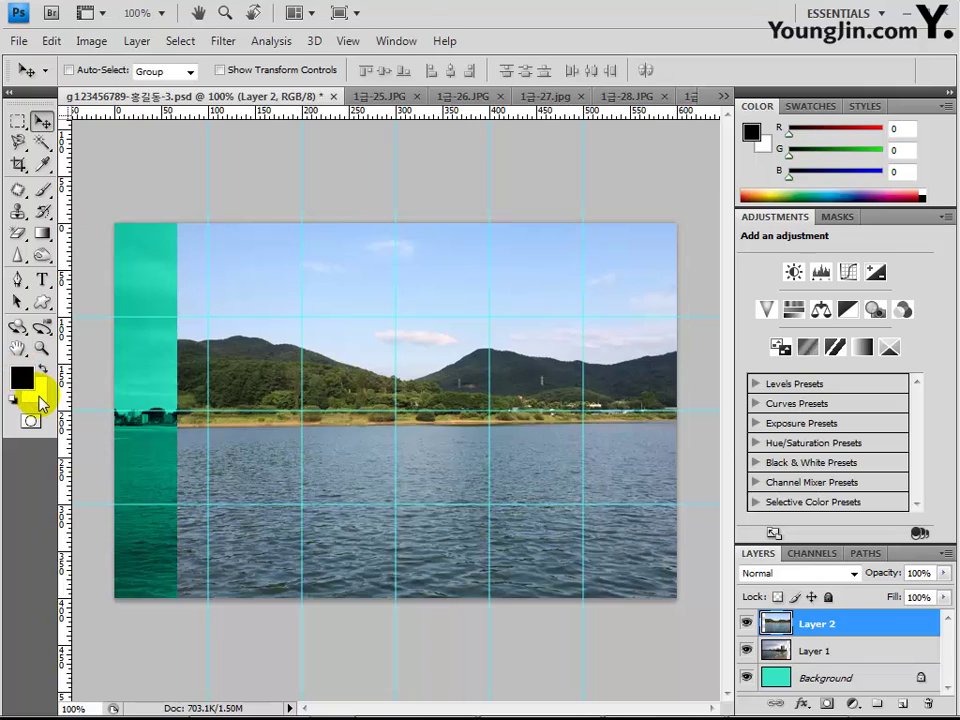
pyautogui.click(43, 235)
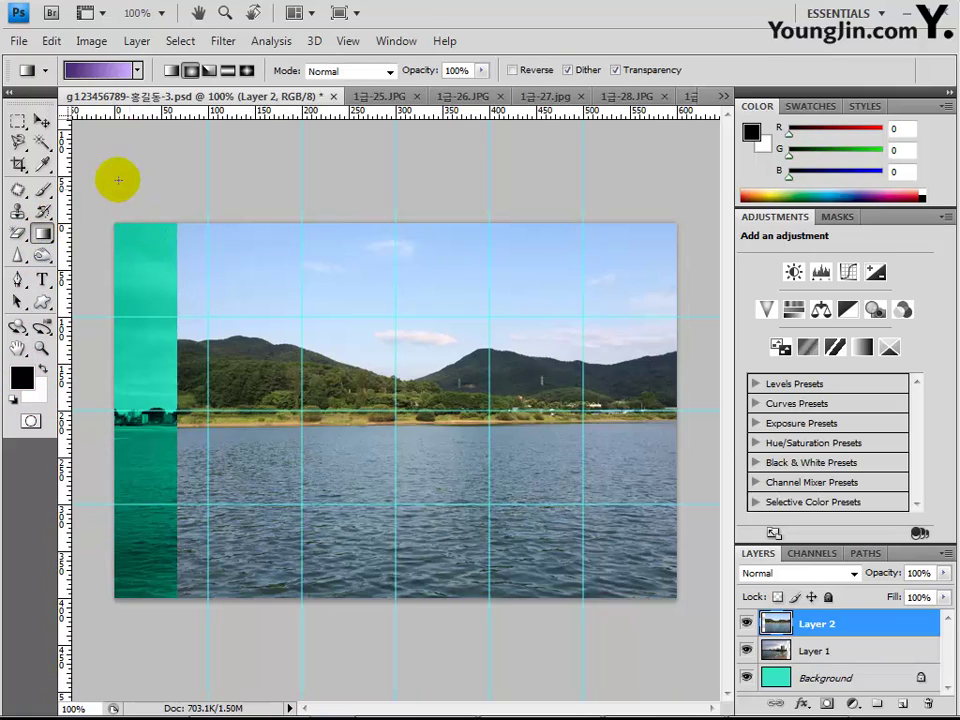
pyautogui.click(137, 70)
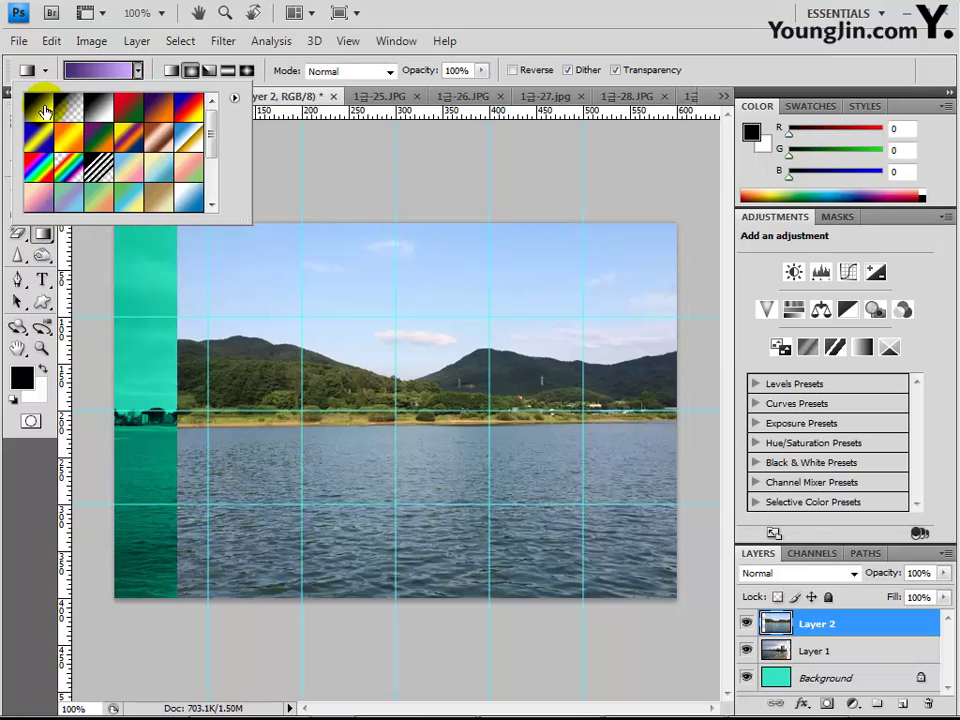
pyautogui.click(44, 110)
pyautogui.click(40, 110)
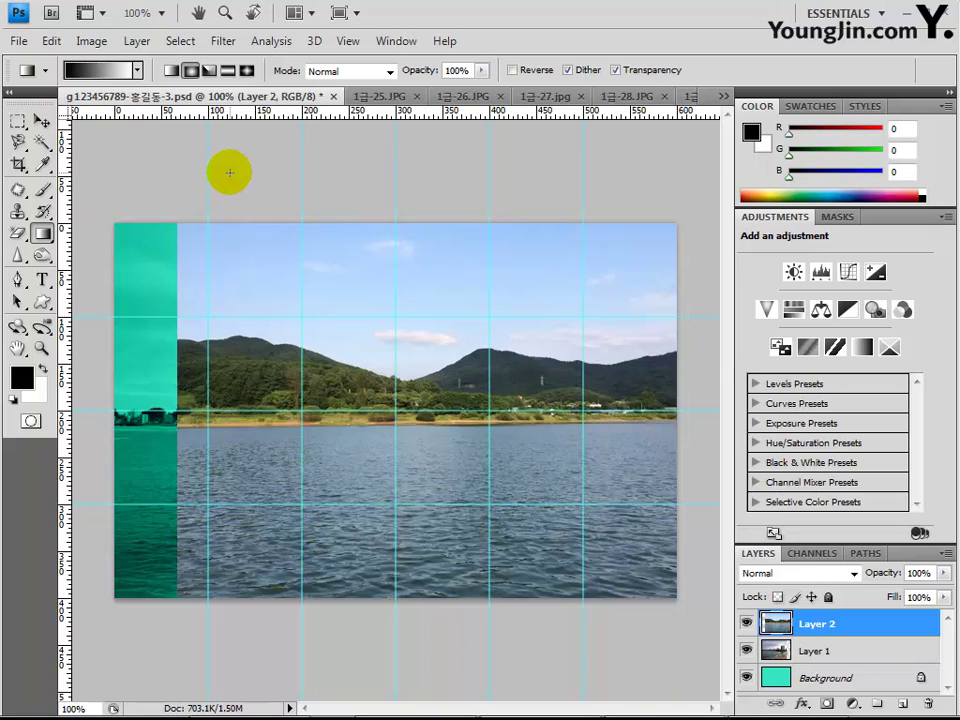
pyautogui.click(172, 72)
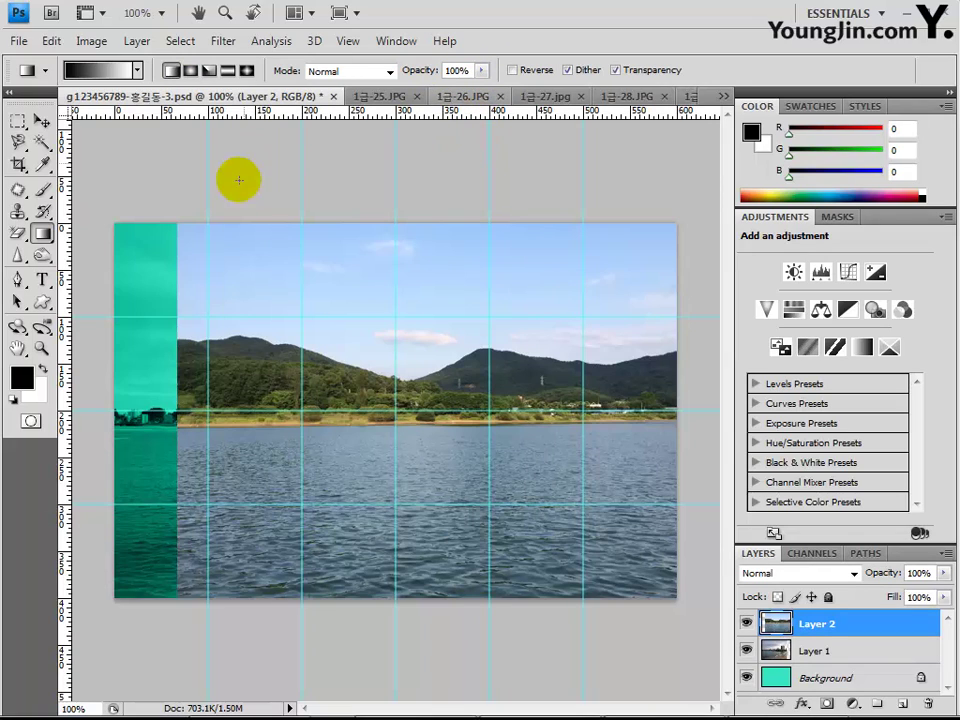
# - Try the horizontal black-to-white gradient directly on Layer 2, and undo it
pyautogui.click(150, 403)
pyautogui.moveTo(410, 436); pyautogui.dragTo(500, 436)
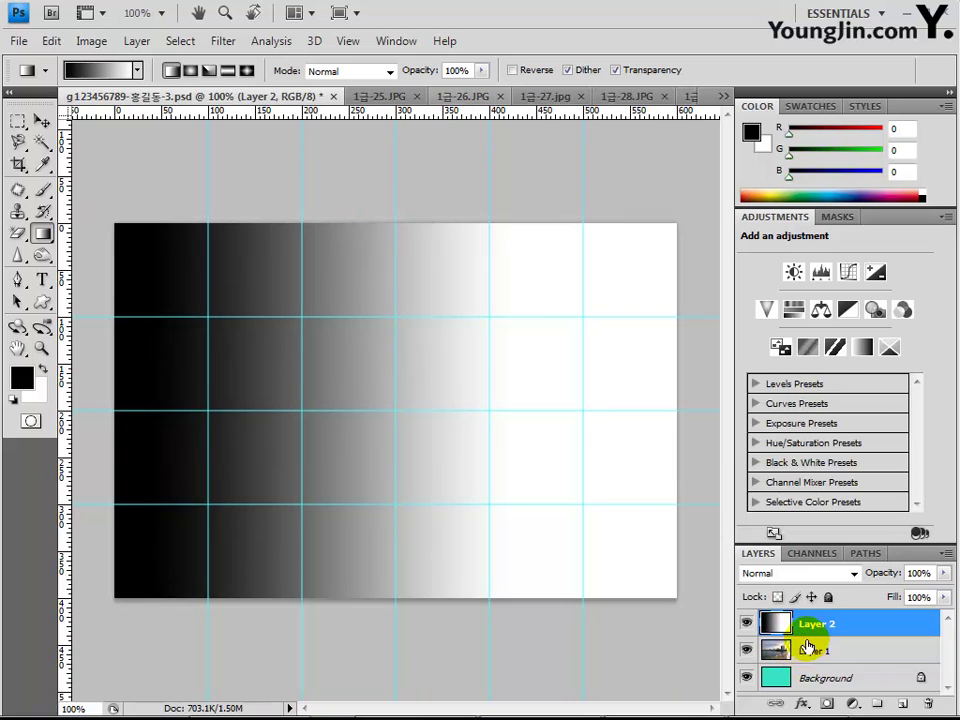
pyautogui.hotkey('ctrl', 'z')
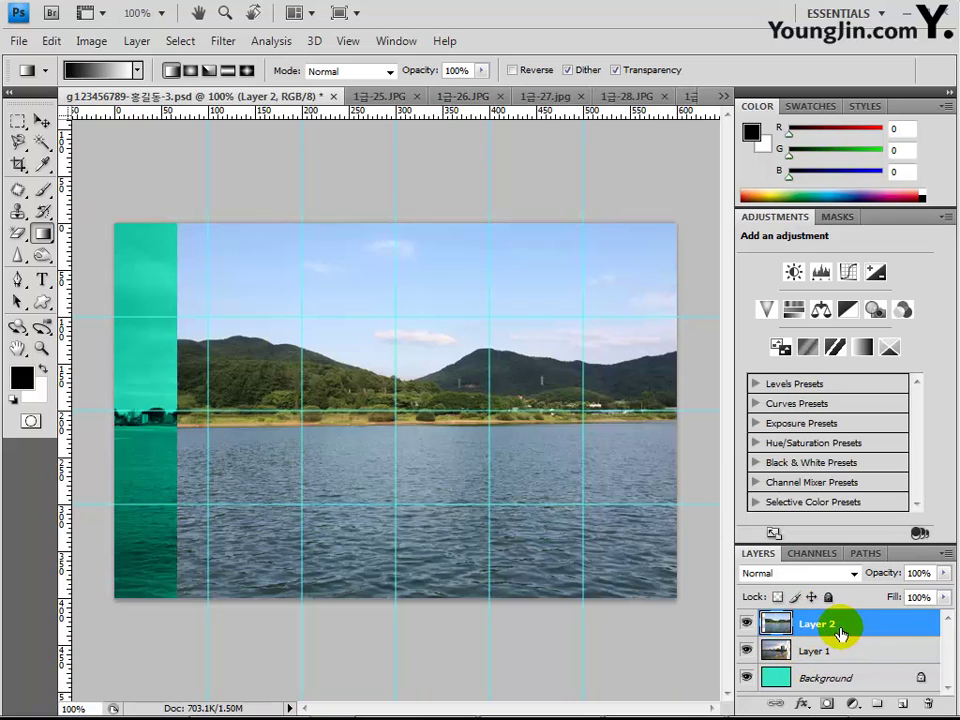
# - Add a layer mask to Layer 2 and make black the foreground color with white as background
pyautogui.click(829, 705)
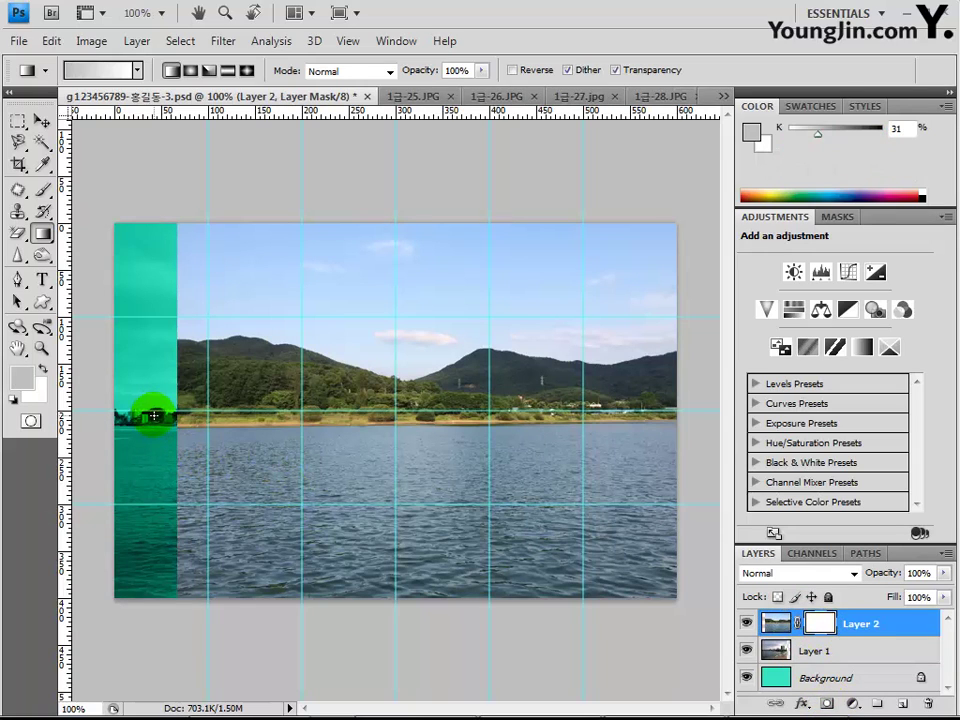
pyautogui.click(13, 398)
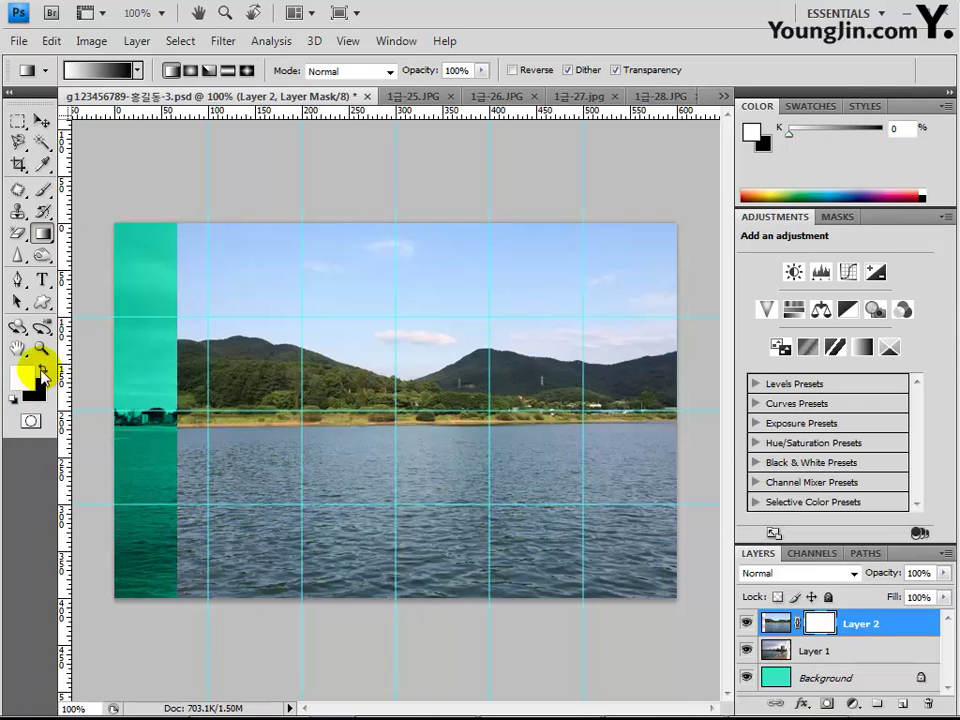
pyautogui.click(41, 370)
# - Apply a horizontal black-to-white gradient to Layer 2's mask, blending the two photos between about 300 and 400 px
pyautogui.moveTo(147, 425); pyautogui.dragTo(501, 441)
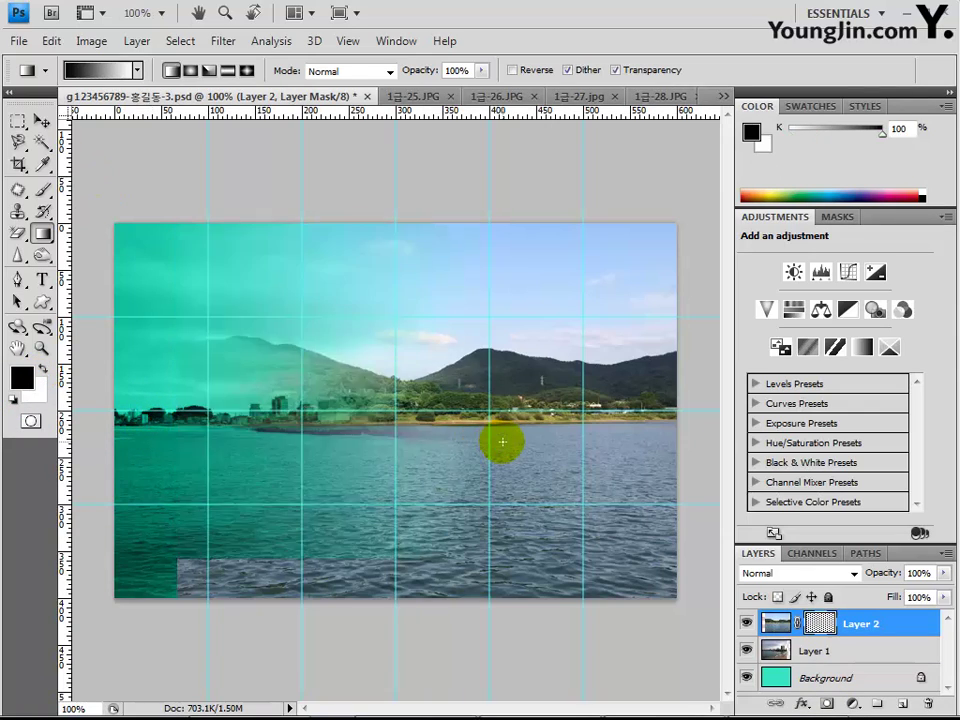
pyautogui.moveTo(300, 418); pyautogui.dragTo(531, 452)
pyautogui.moveTo(251, 422); pyautogui.dragTo(321, 429)
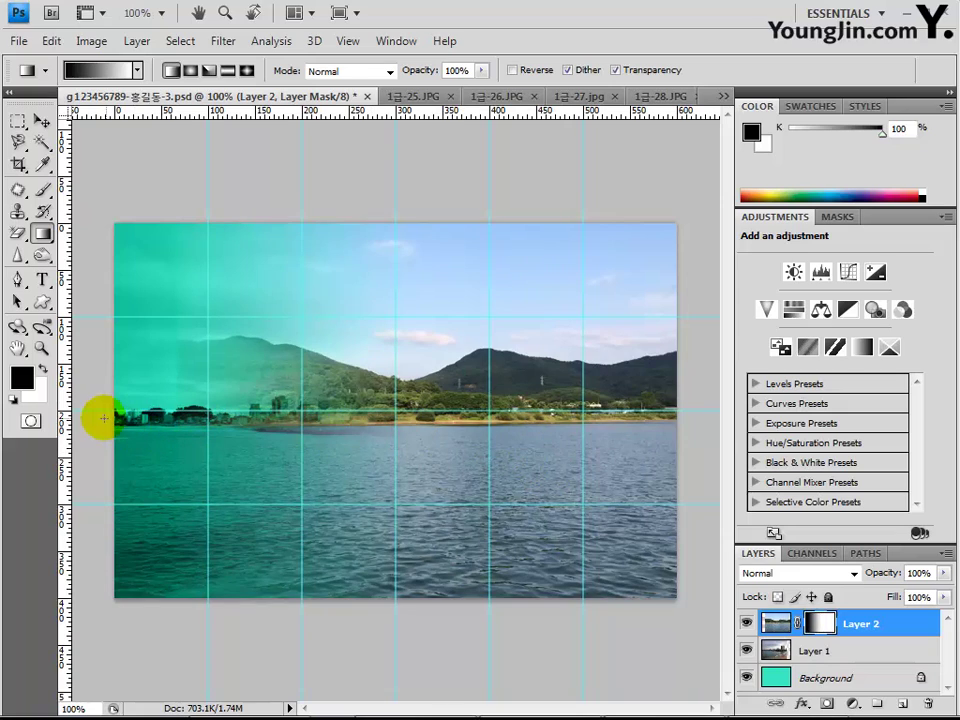
pyautogui.moveTo(91, 419); pyautogui.dragTo(480, 428)
pyautogui.moveTo(557, 439); pyautogui.dragTo(533, 436)
pyautogui.moveTo(400, 460); pyautogui.dragTo(489, 476)
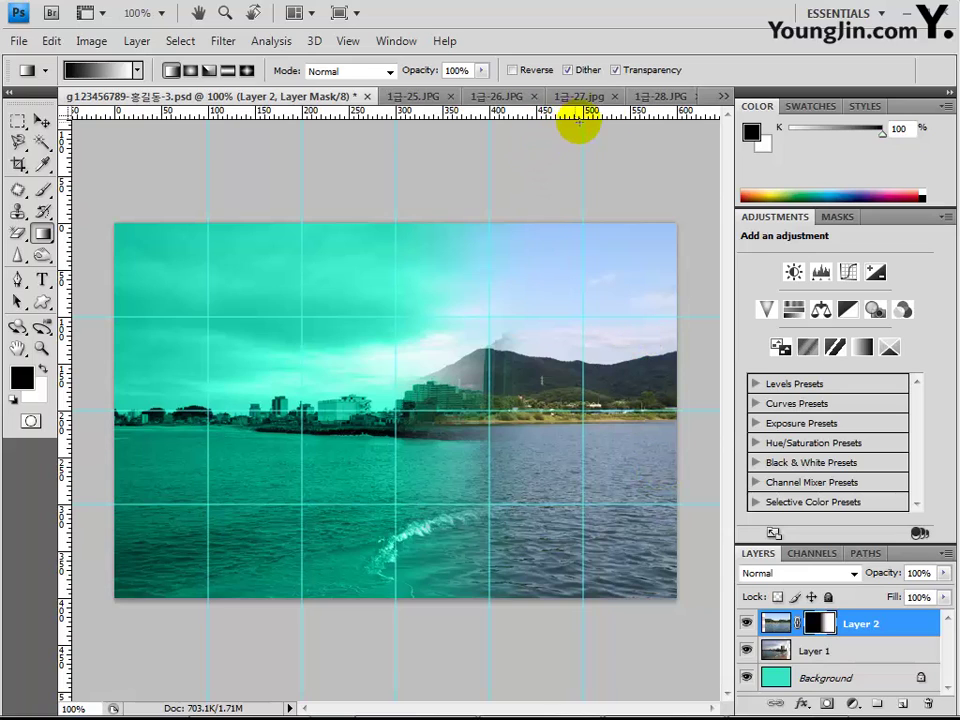
# - Select the three fish in 1급-28.JPG by inverting a Magic Wand selection of the blue background, and copy them into the exam composition
pyautogui.click(640, 100)
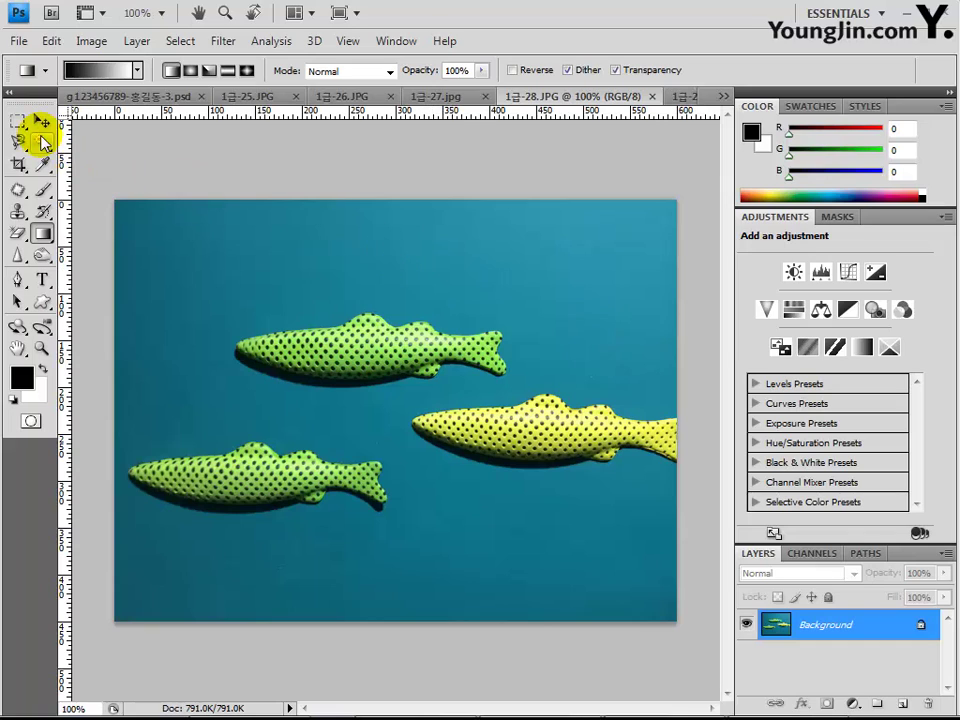
pyautogui.moveTo(42, 145); pyautogui.dragTo(128, 163)
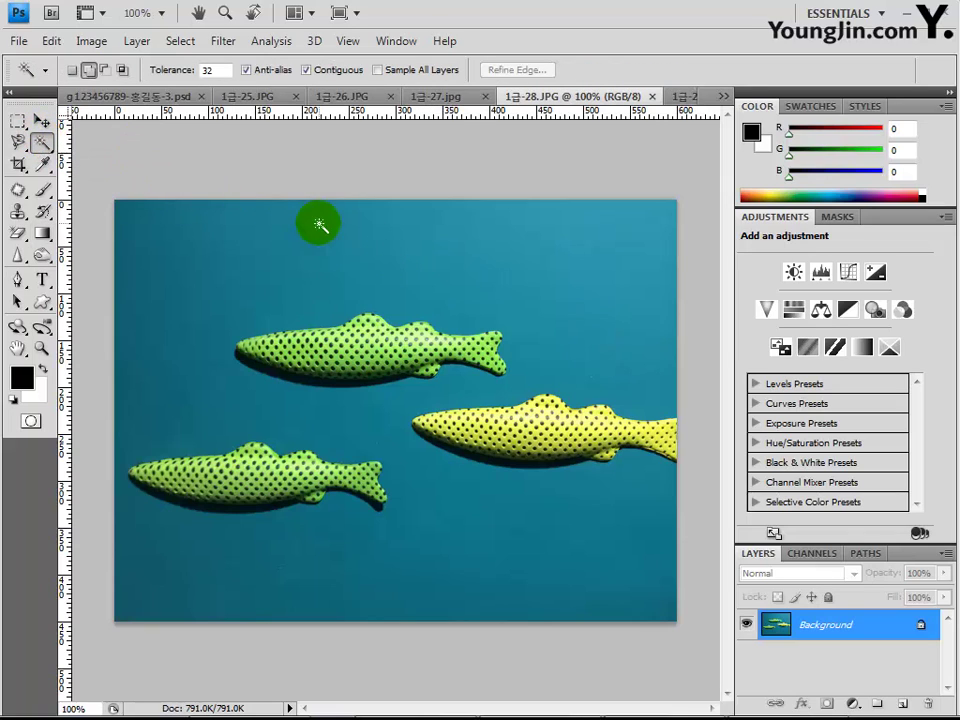
pyautogui.click(517, 277)
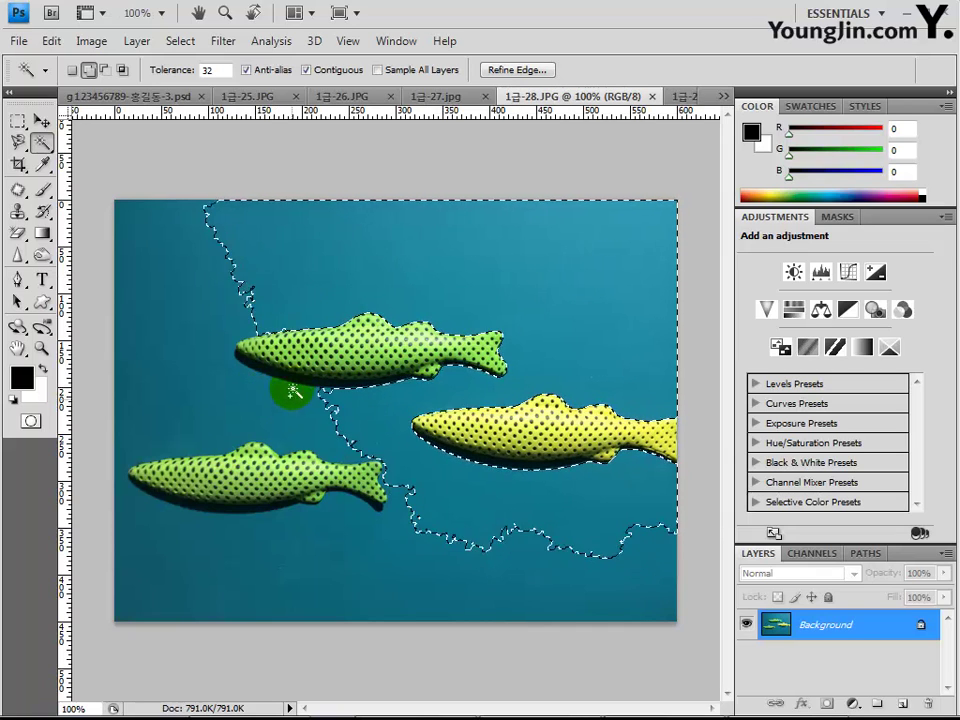
pyautogui.click(88, 71)
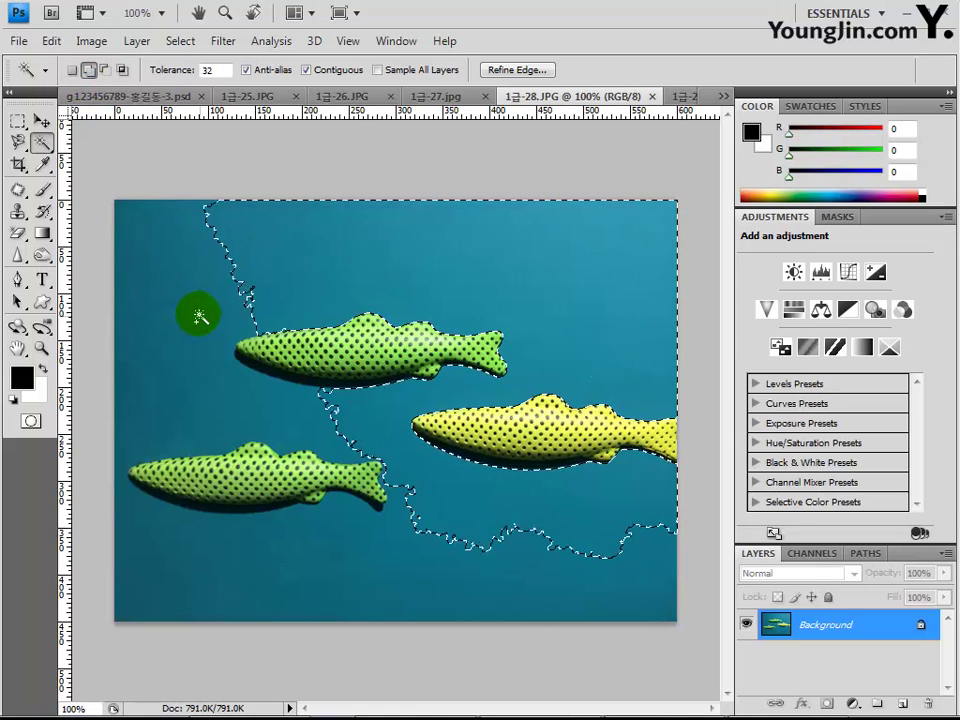
pyautogui.click(229, 370)
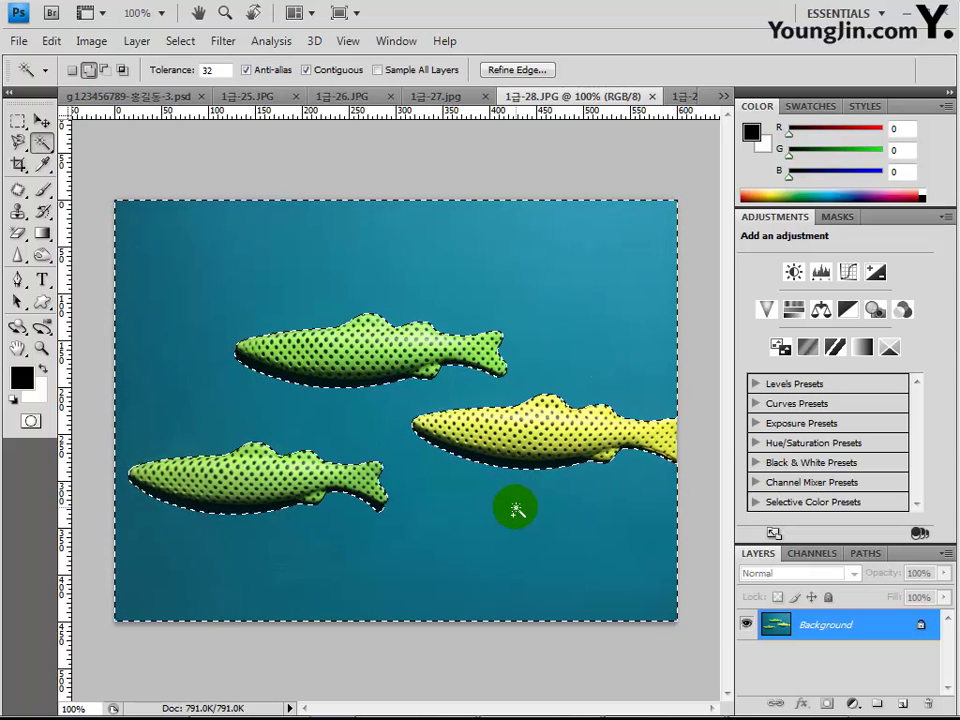
pyautogui.rightClick(466, 143)
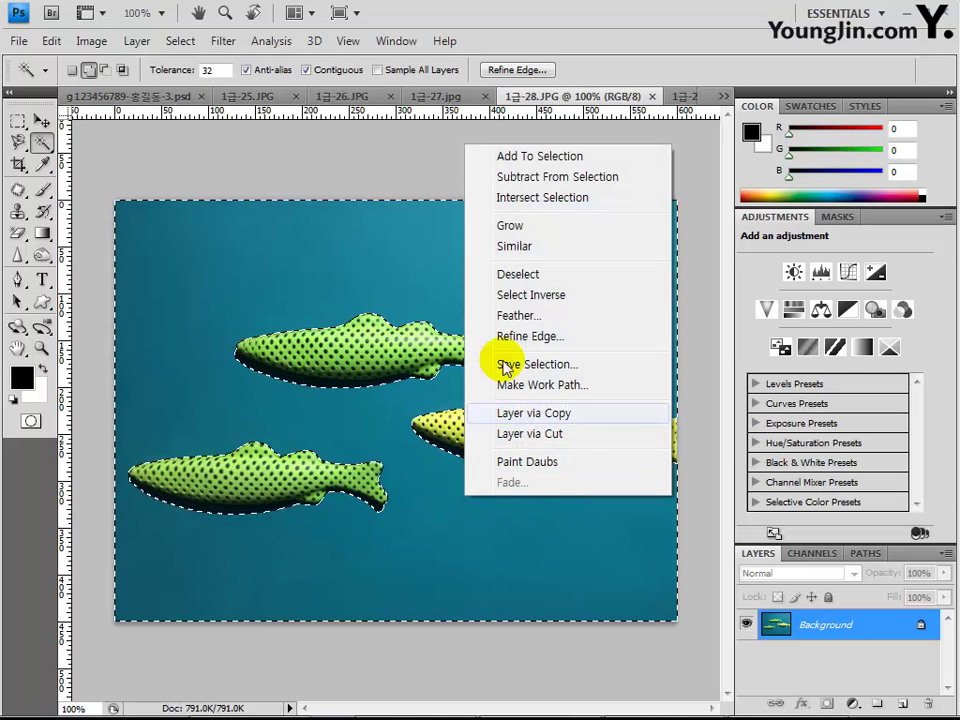
pyautogui.click(518, 295)
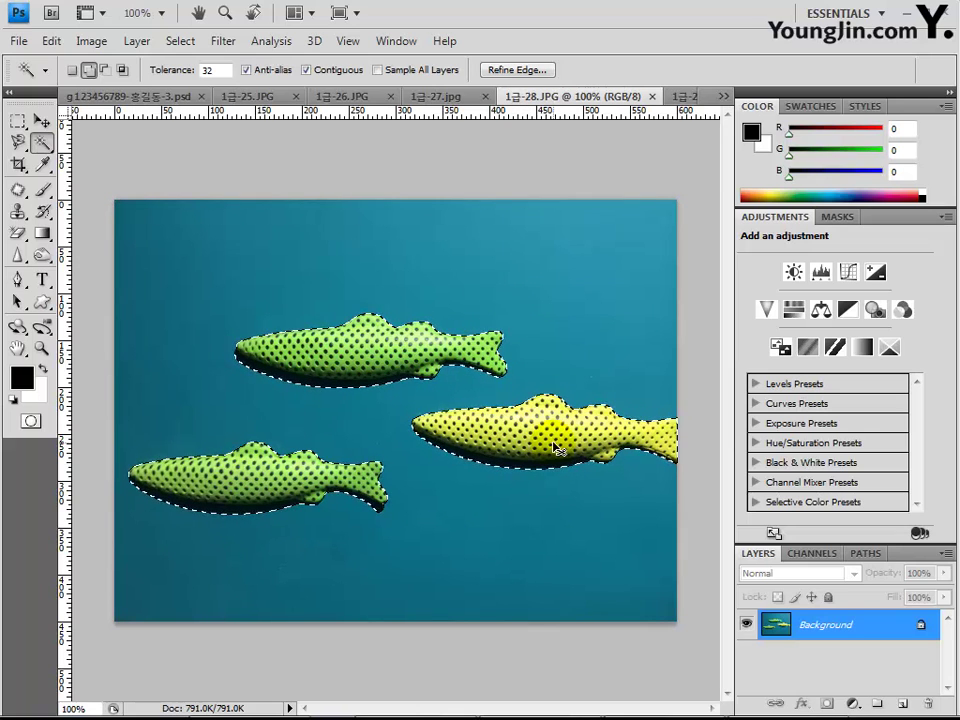
pyautogui.click(98, 96)
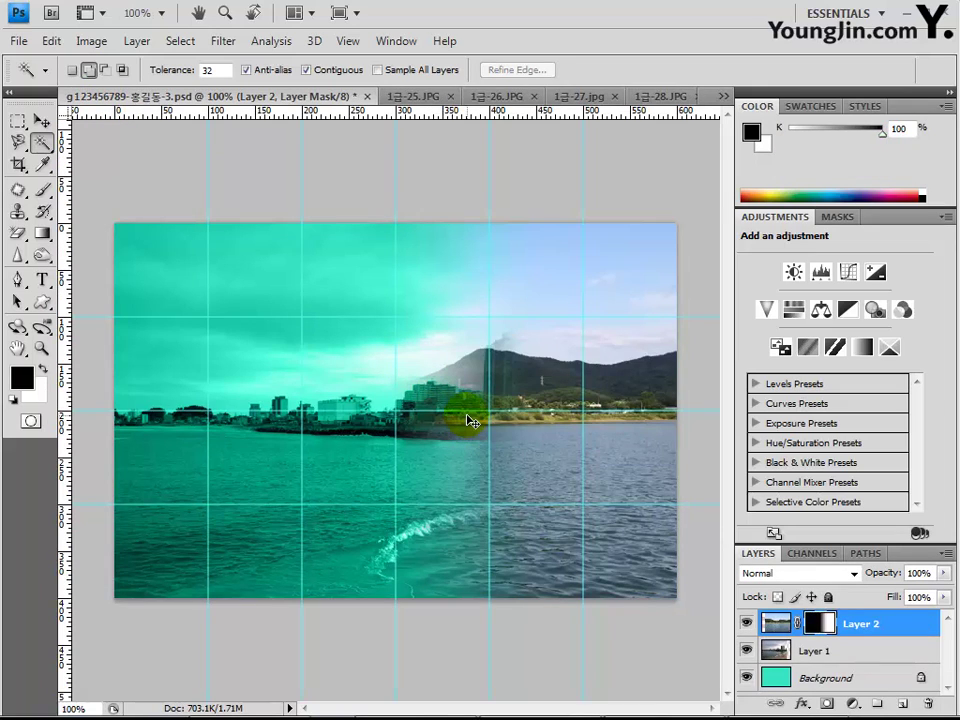
pyautogui.hotkey('ctrl', 'v')
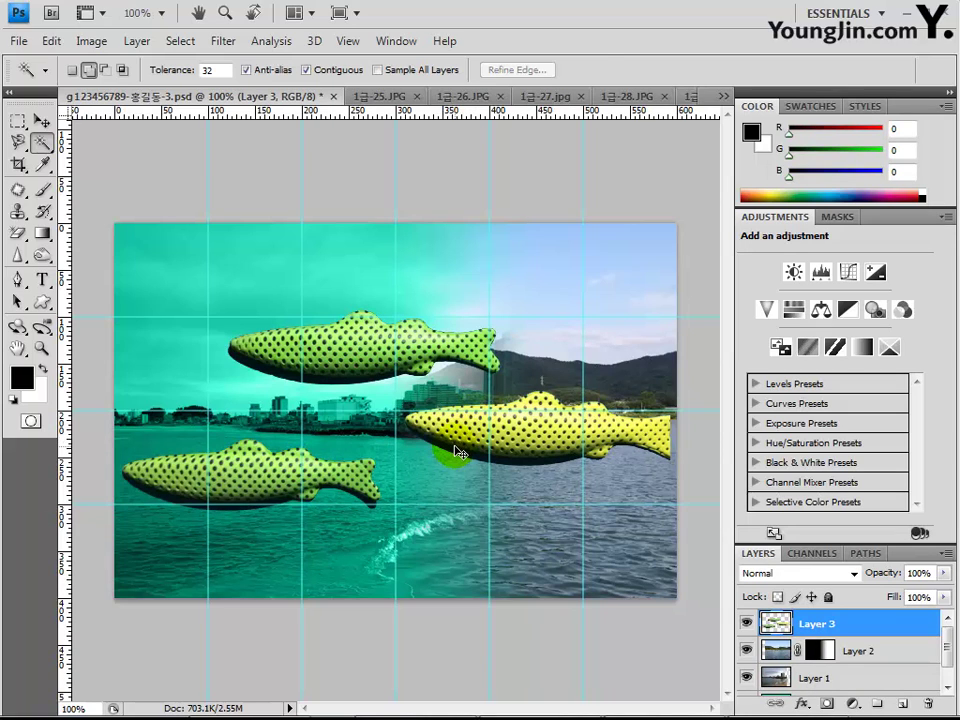
# - Scale the three fish on Layer 3 down to about 44% and place them in the image's lower-right corner
pyautogui.hotkey('ctrl', 't')
pyautogui.moveTo(119, 313); pyautogui.dragTo(361, 395)
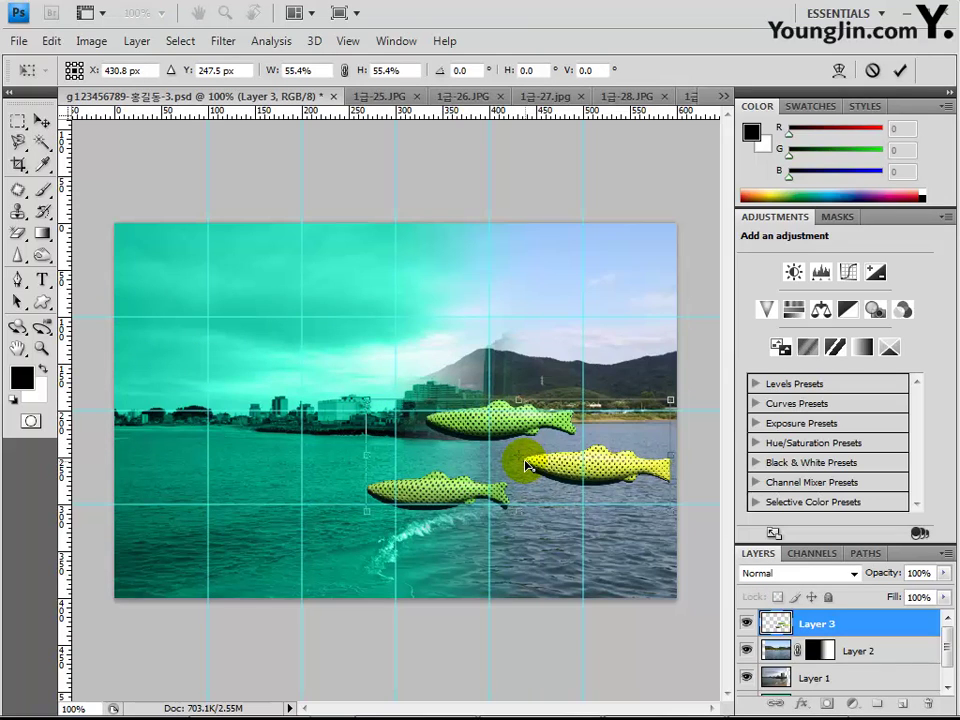
pyautogui.moveTo(367, 401); pyautogui.dragTo(553, 548)
pyautogui.click(554, 465)
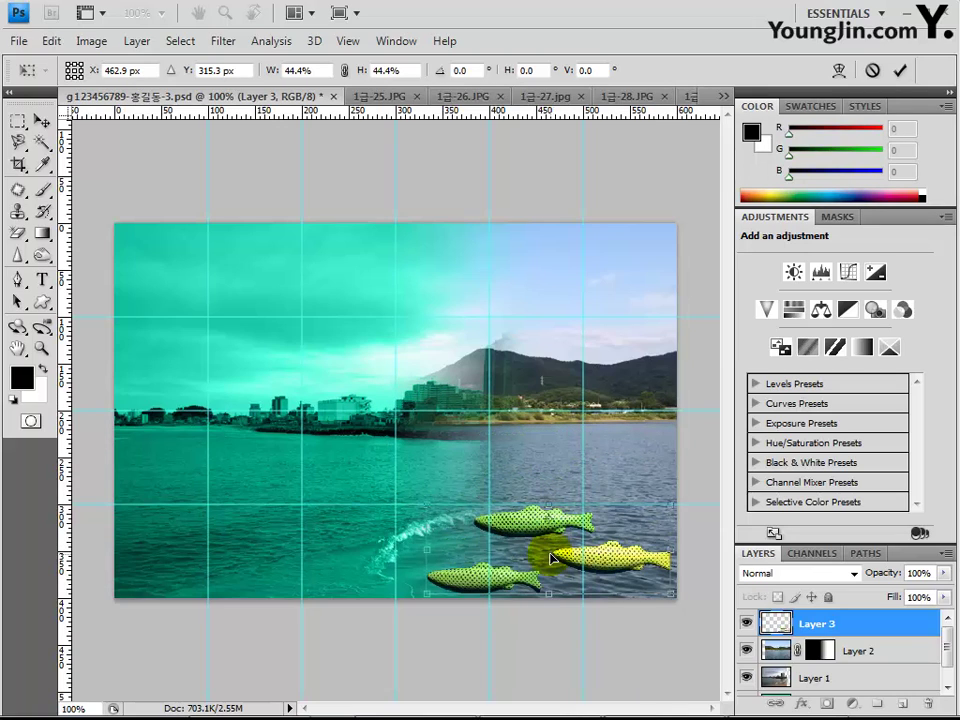
# - Nudge the fish up and against the image's right edge, and reduce them to about 42.3%
pyautogui.hotkey('shift', 'Up')
pyautogui.hotkey('shift', 'Up')
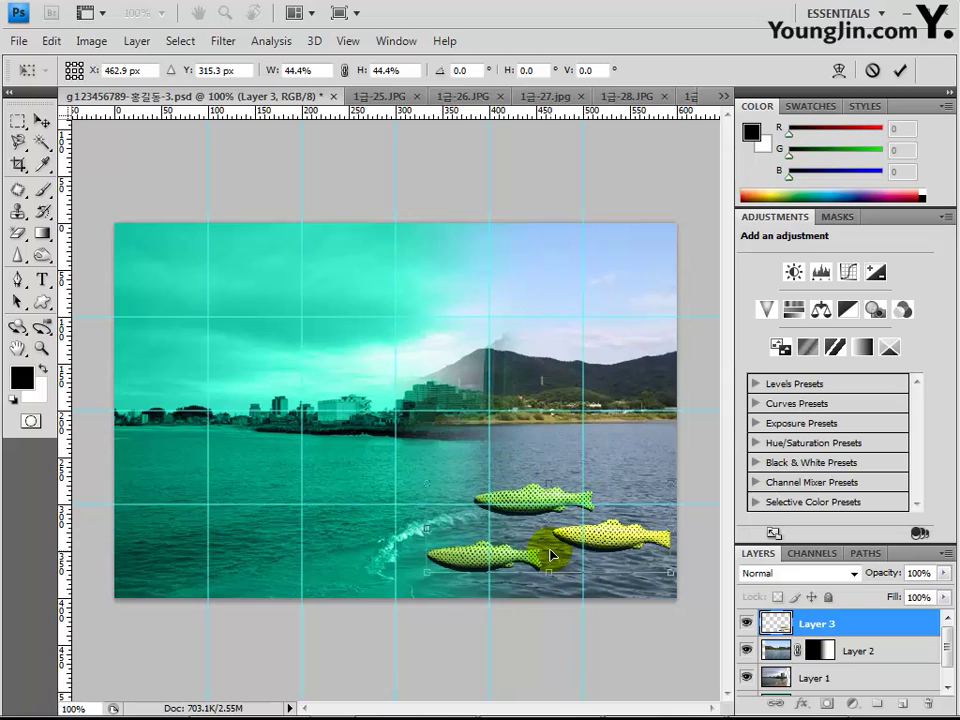
pyautogui.press('Right')
pyautogui.press('Right')
pyautogui.press('Right')
pyautogui.press('Right')
pyautogui.press('Right')
pyautogui.press('Right')
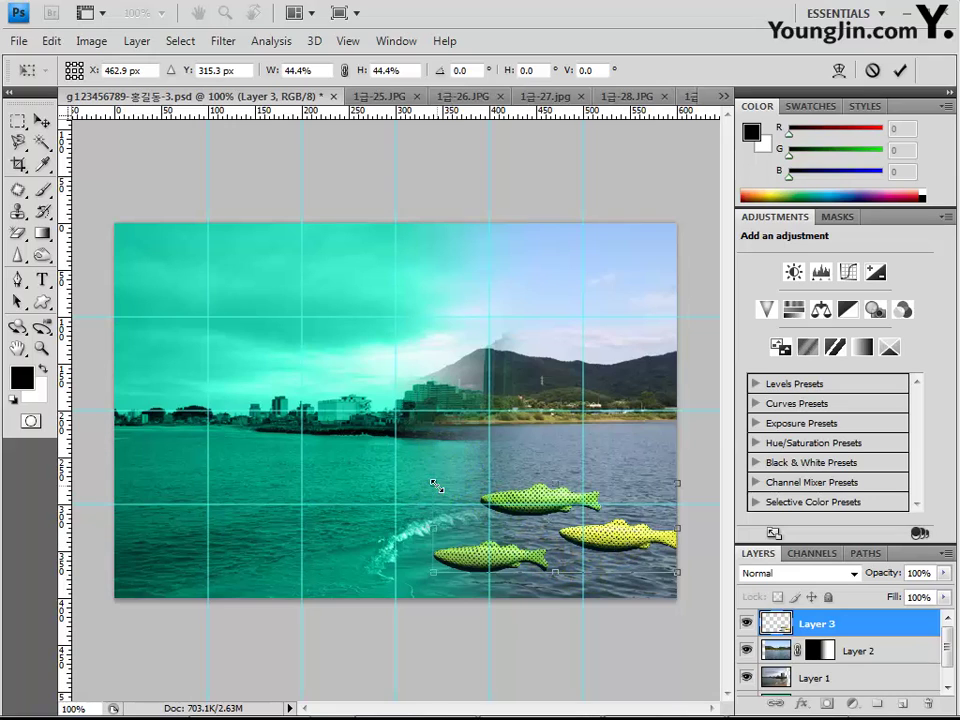
pyautogui.moveTo(435, 485); pyautogui.dragTo(448, 486)
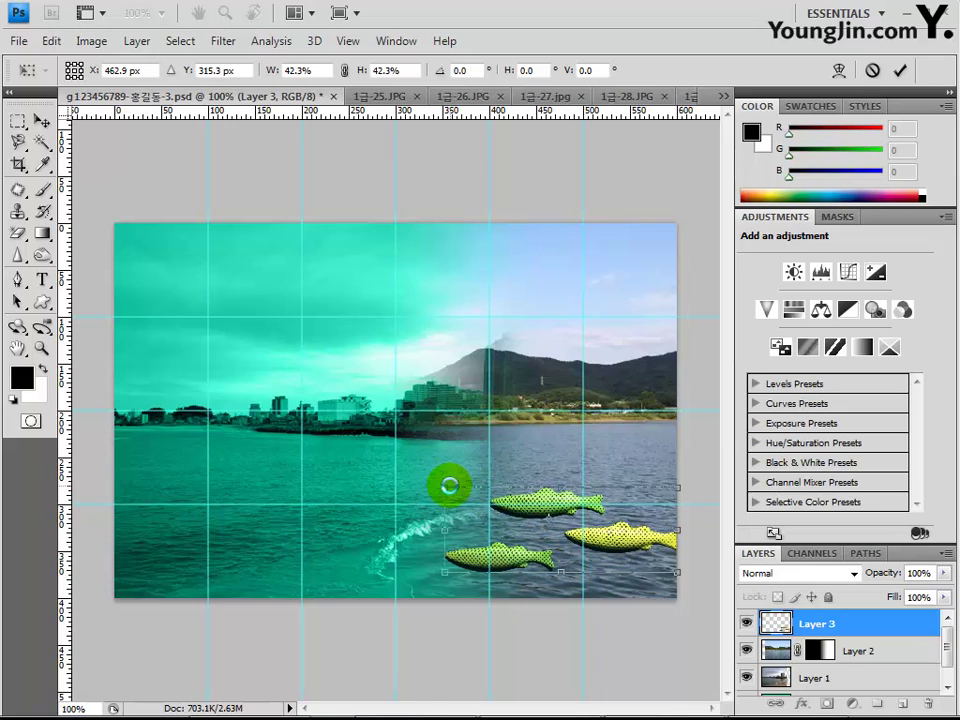
pyautogui.doubleClick(548, 535)
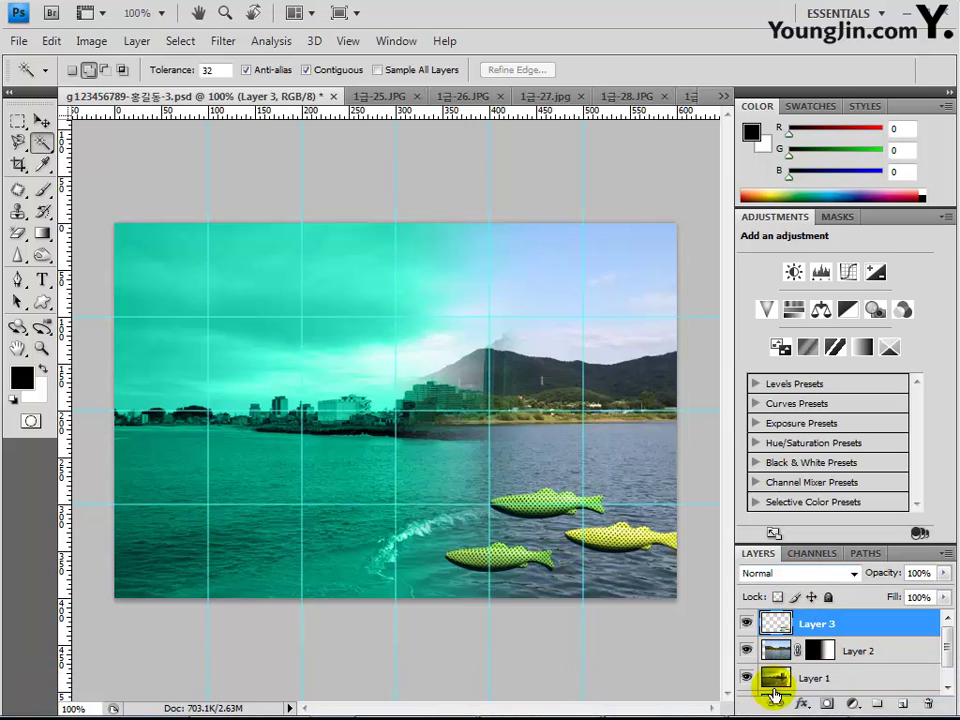
# - Add a 3 px white outside stroke to the fish on Layer 3
pyautogui.click(801, 703)
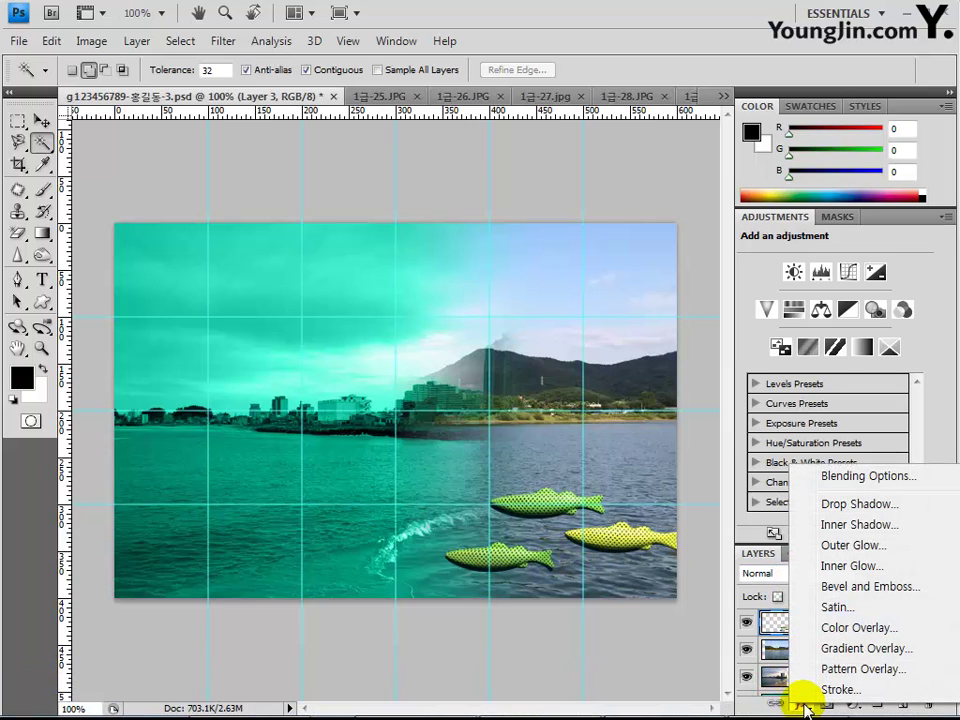
pyautogui.click(803, 689)
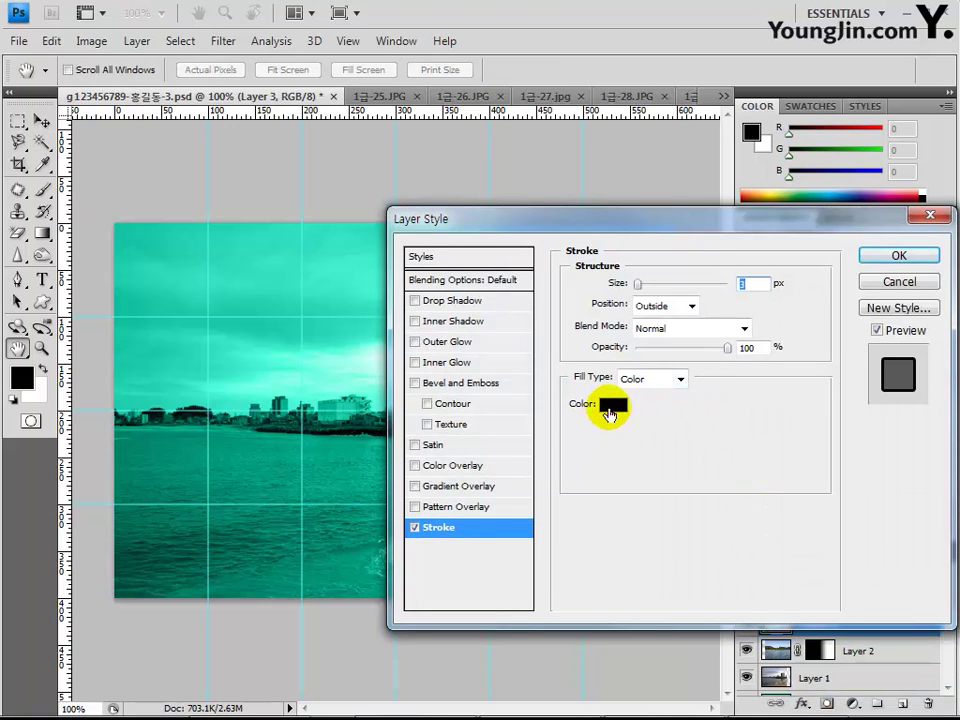
pyautogui.click(614, 412)
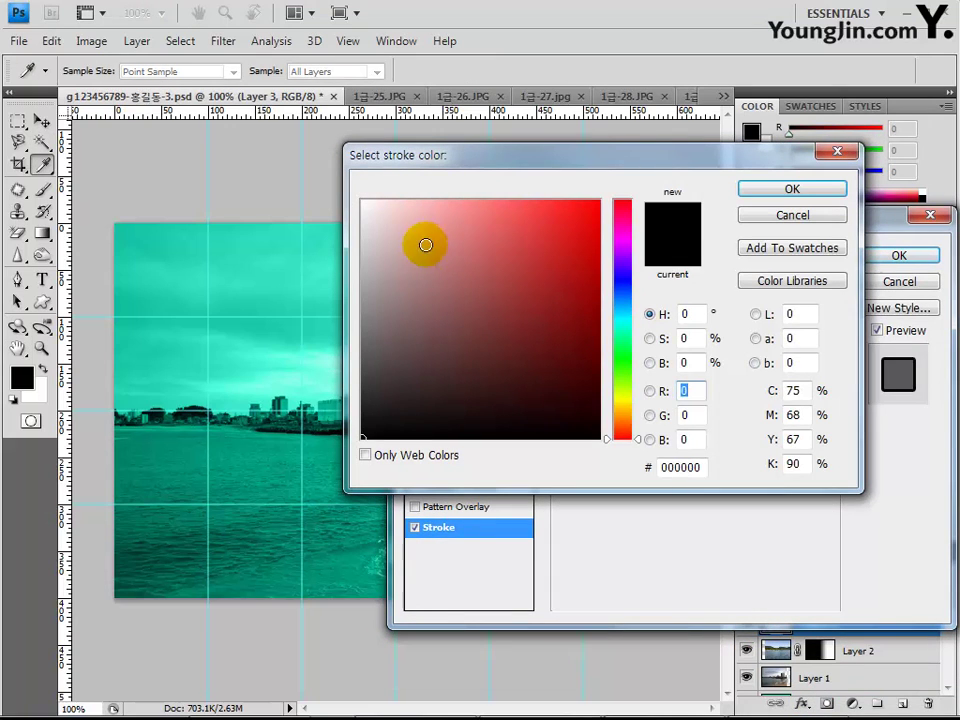
pyautogui.moveTo(424, 244); pyautogui.dragTo(364, 204)
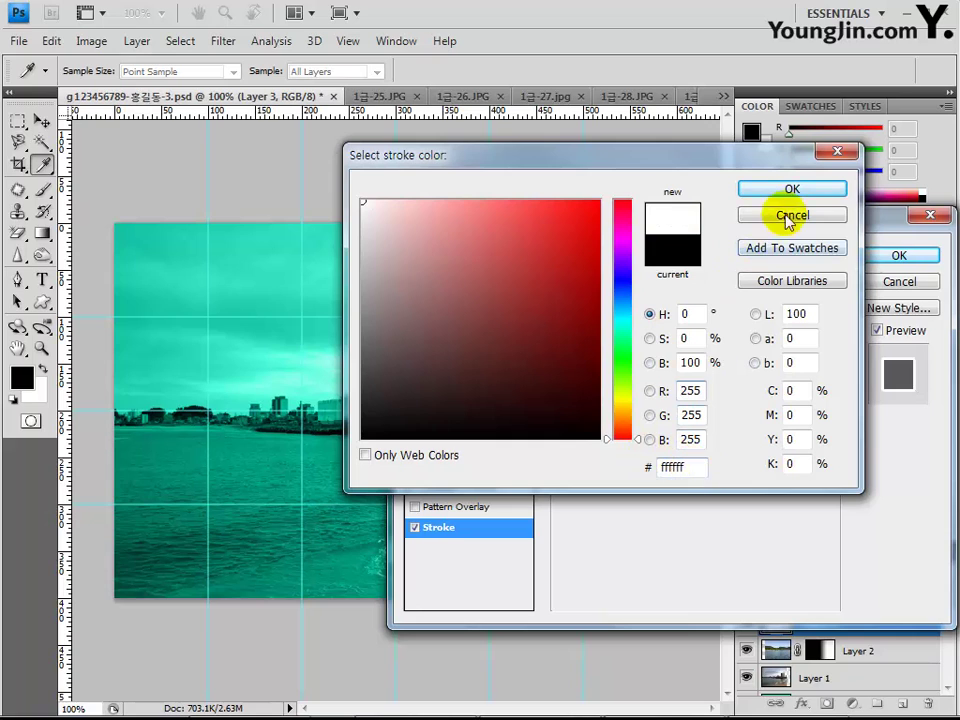
pyautogui.click(796, 190)
pyautogui.click(722, 478)
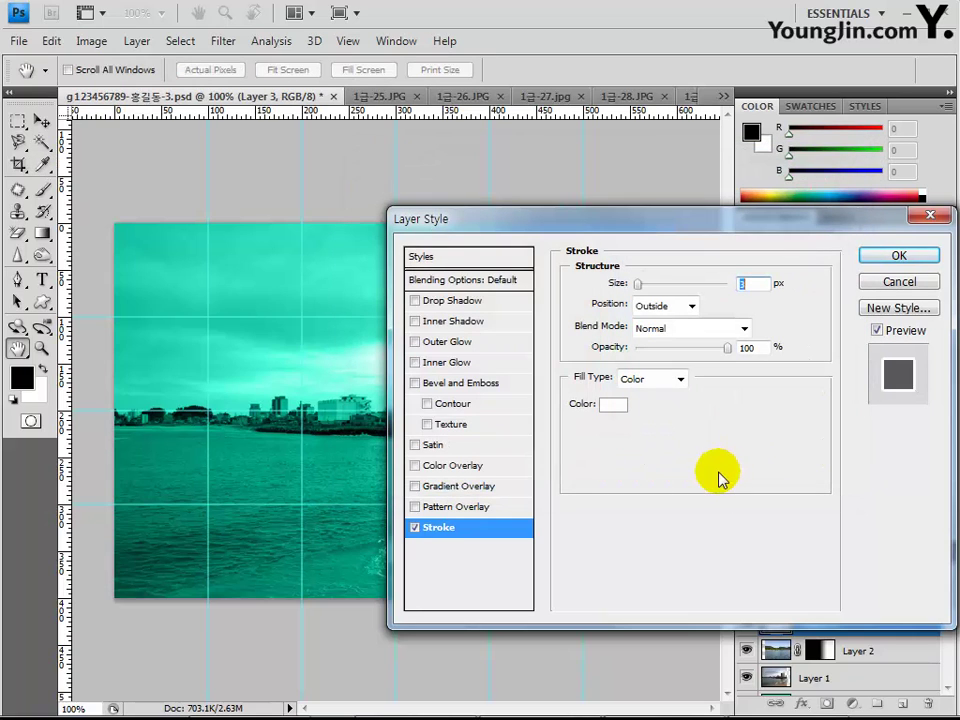
# - Add an Inner Bevel effect with 100% depth and 5 px size to the fish layer
pyautogui.click(490, 388)
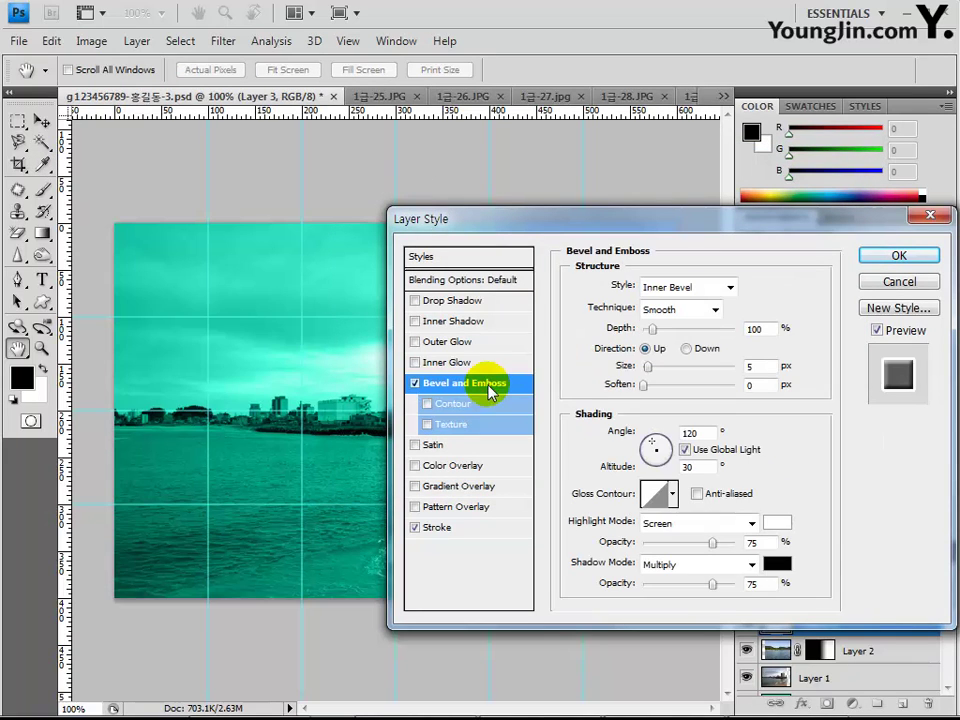
pyautogui.moveTo(653, 225); pyautogui.dragTo(420, 40)
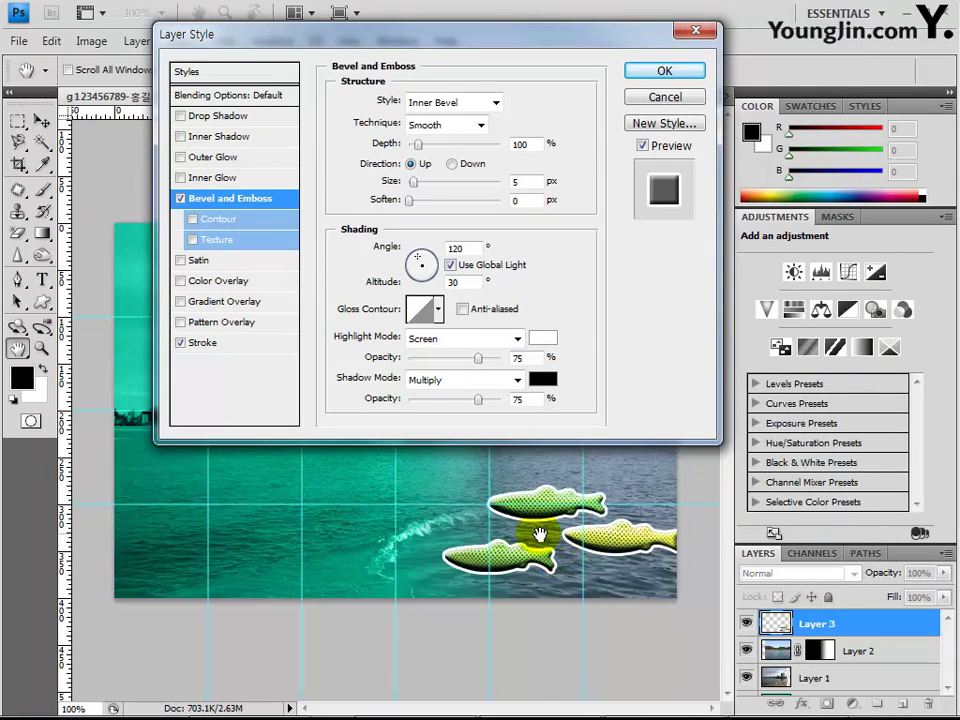
pyautogui.click(663, 72)
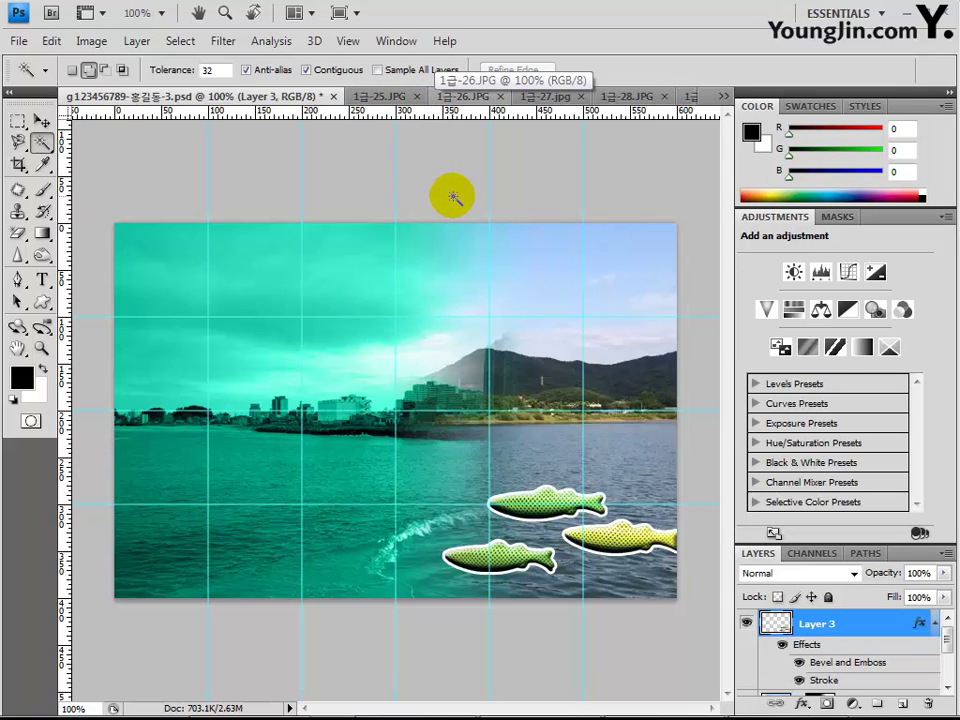
# - Close the used source images 1급-28.JPG, 1급-26.JPG and 1급-25.JPG
pyautogui.click(627, 96)
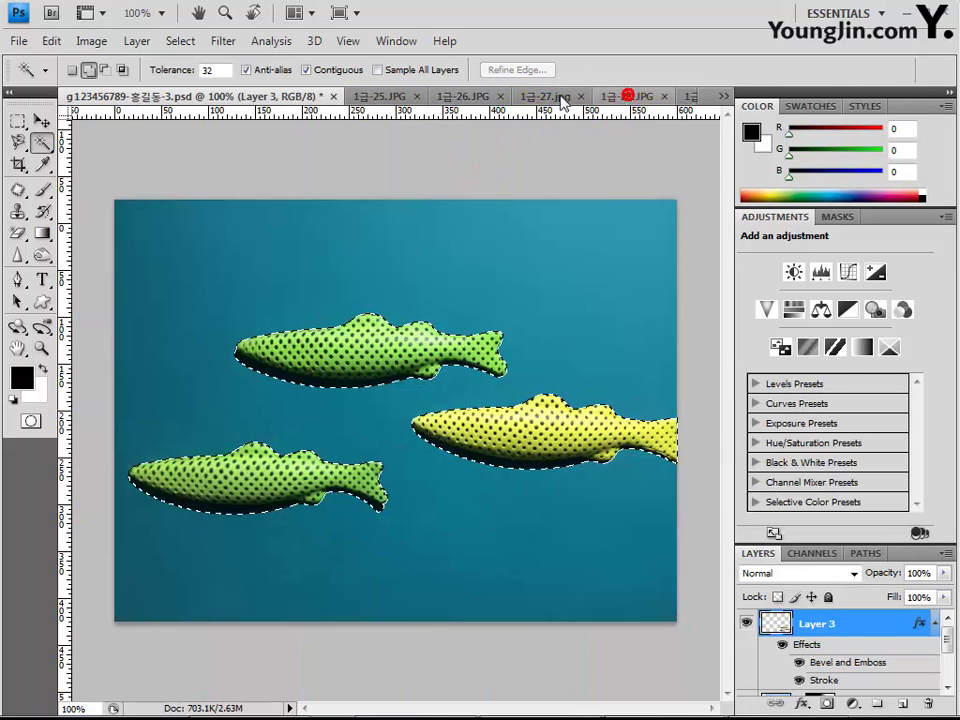
pyautogui.click(652, 96)
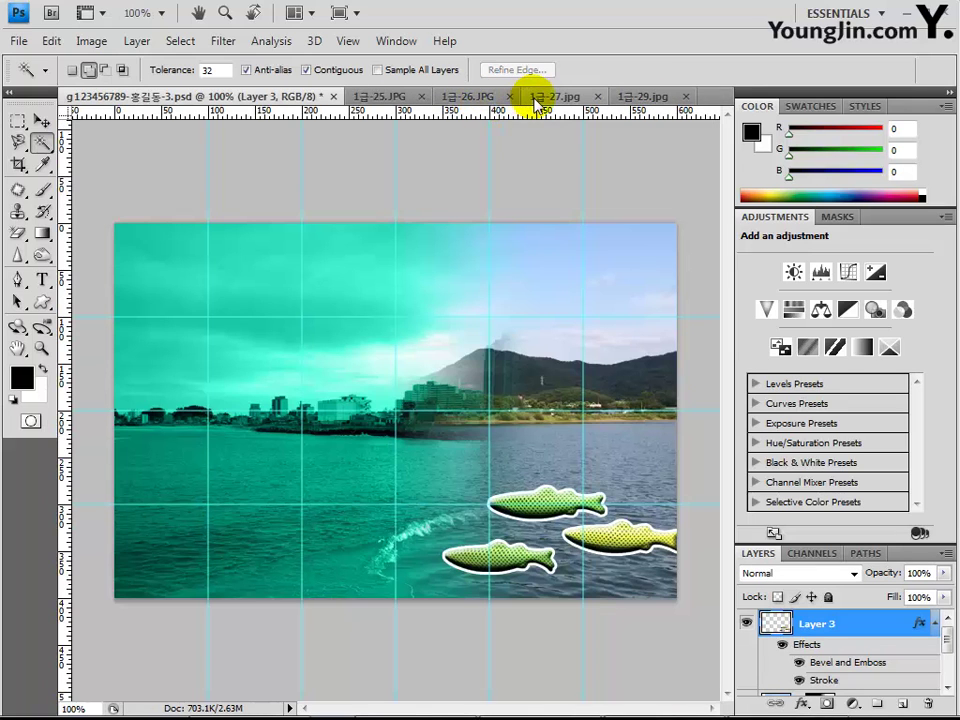
pyautogui.click(537, 98)
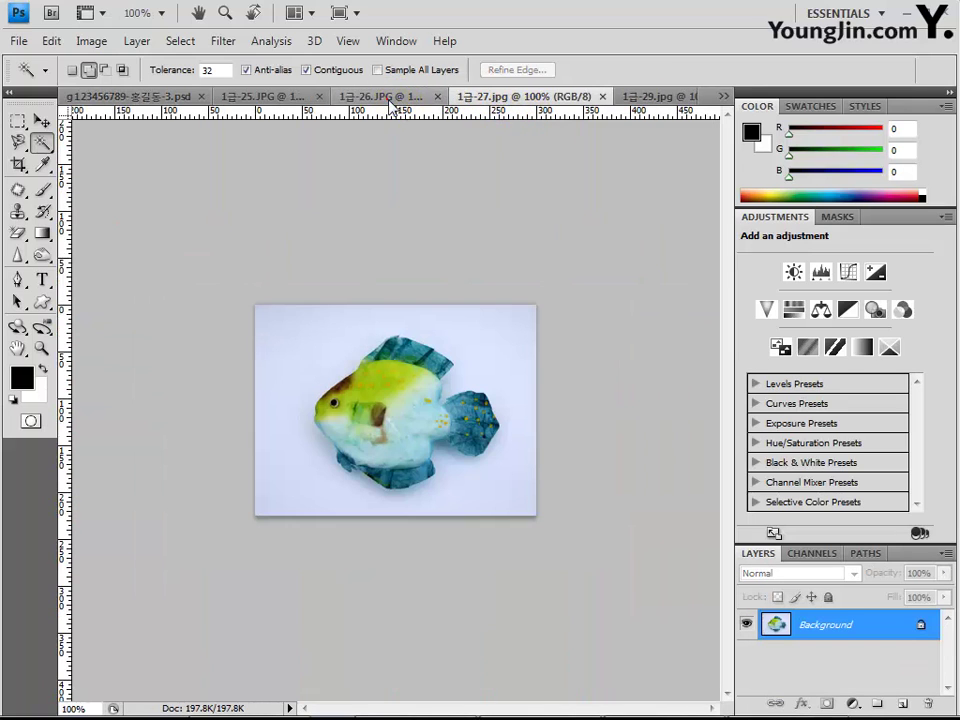
pyautogui.moveTo(390, 107)
pyautogui.mouseDown()
pyautogui.moveTo(482, 103)
pyautogui.moveTo(398, 107)
pyautogui.mouseUp()
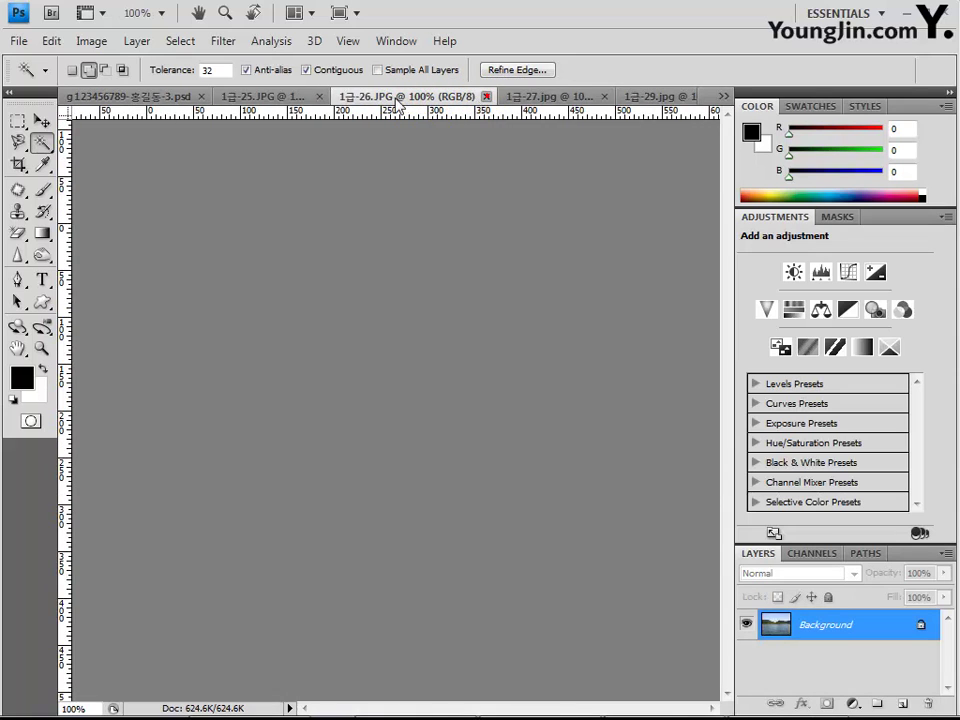
pyautogui.hotkey('ctrl', 'w')
pyautogui.click(356, 101)
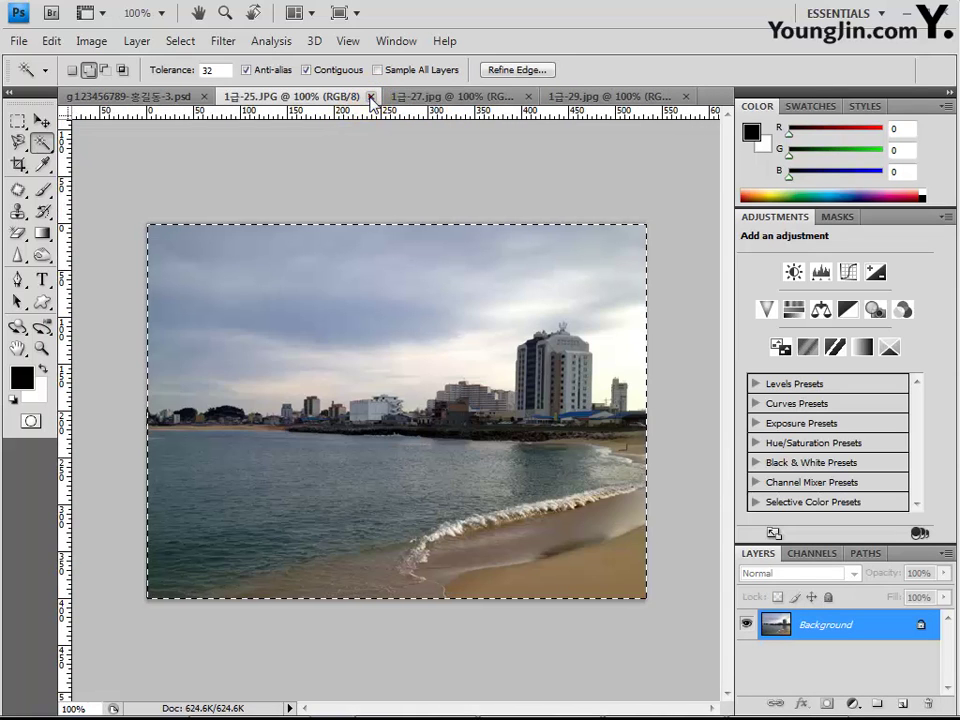
pyautogui.click(370, 97)
# - Trace the airplane in 1급-29.jpg with a Pen tool path and load the path as a selection
pyautogui.click(536, 97)
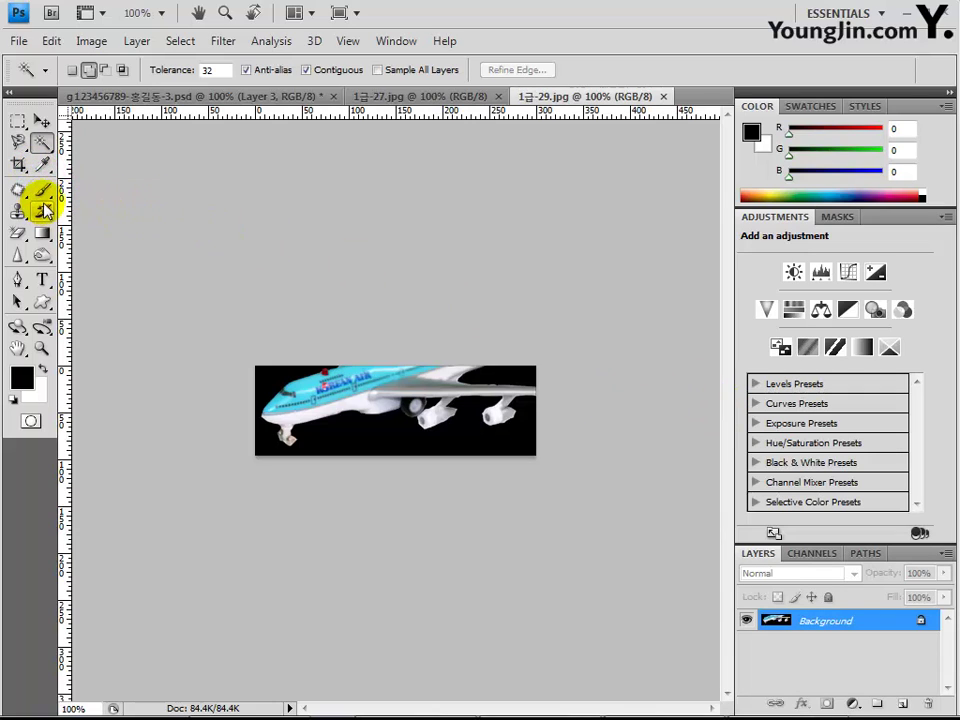
pyautogui.moveTo(18, 281); pyautogui.dragTo(81, 278)
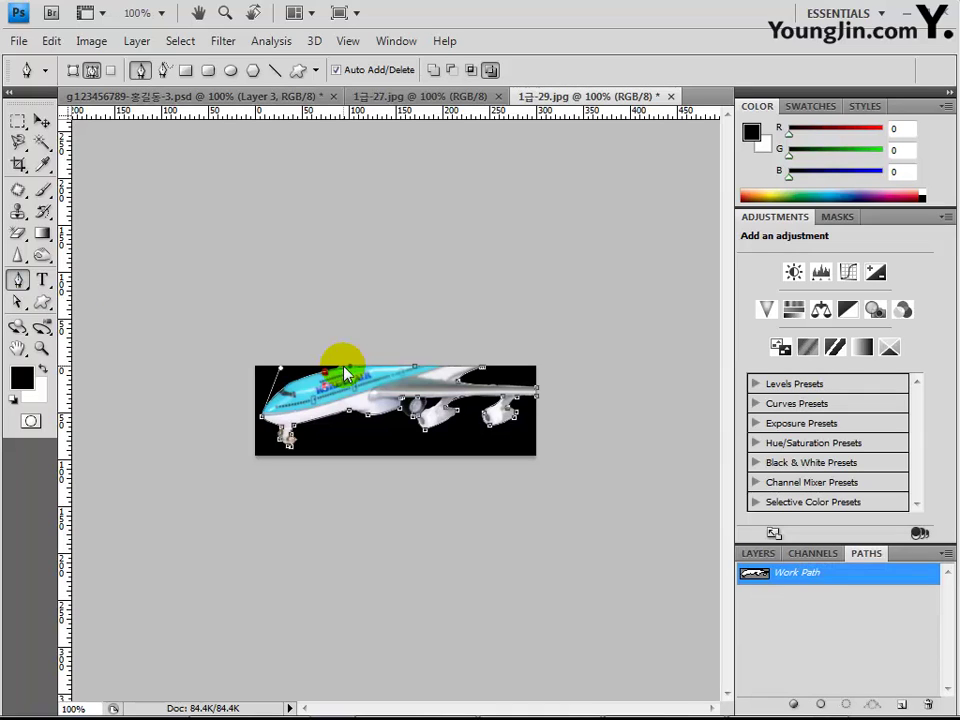
pyautogui.click(540, 364)
pyautogui.click(485, 392)
pyautogui.click(528, 422)
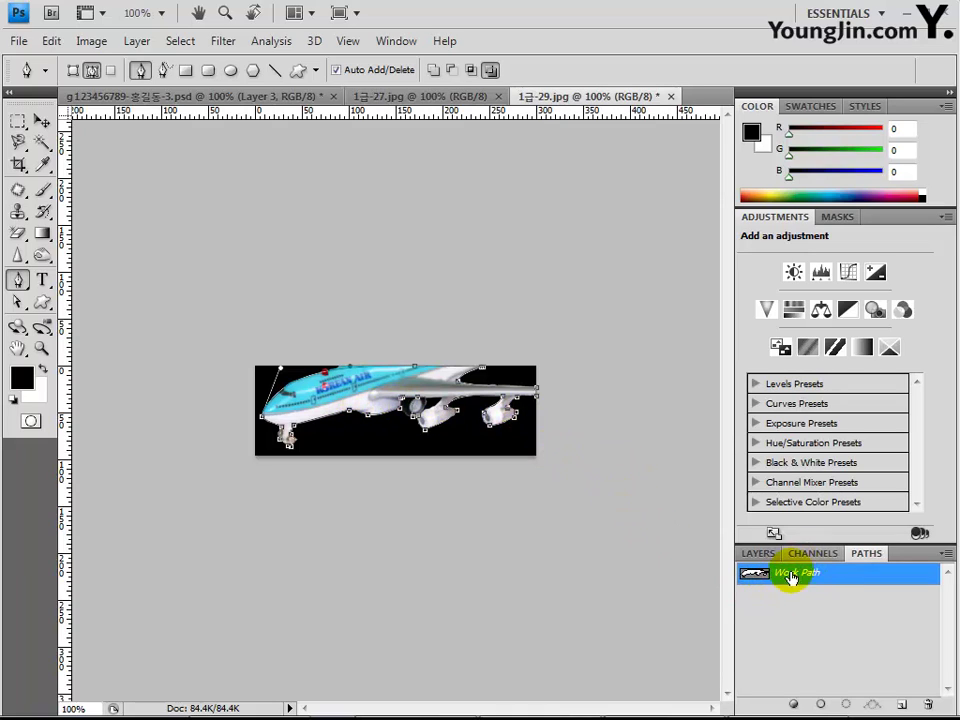
pyautogui.click(845, 705)
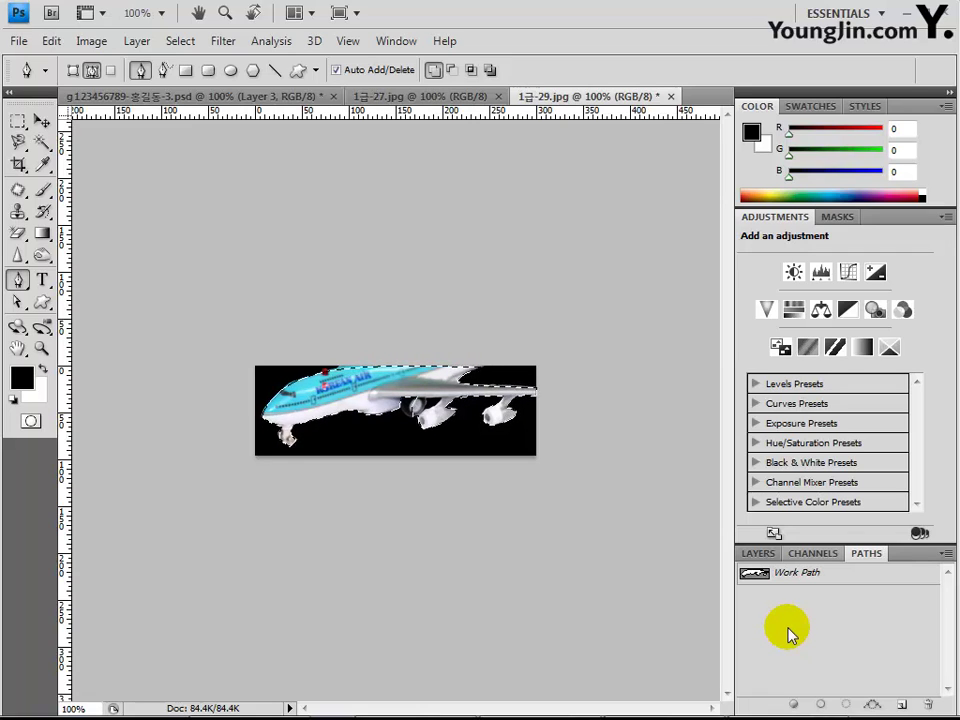
# - Copy the selected airplane into the exam composition and move it to the image's upper-left area
pyautogui.click(130, 94)
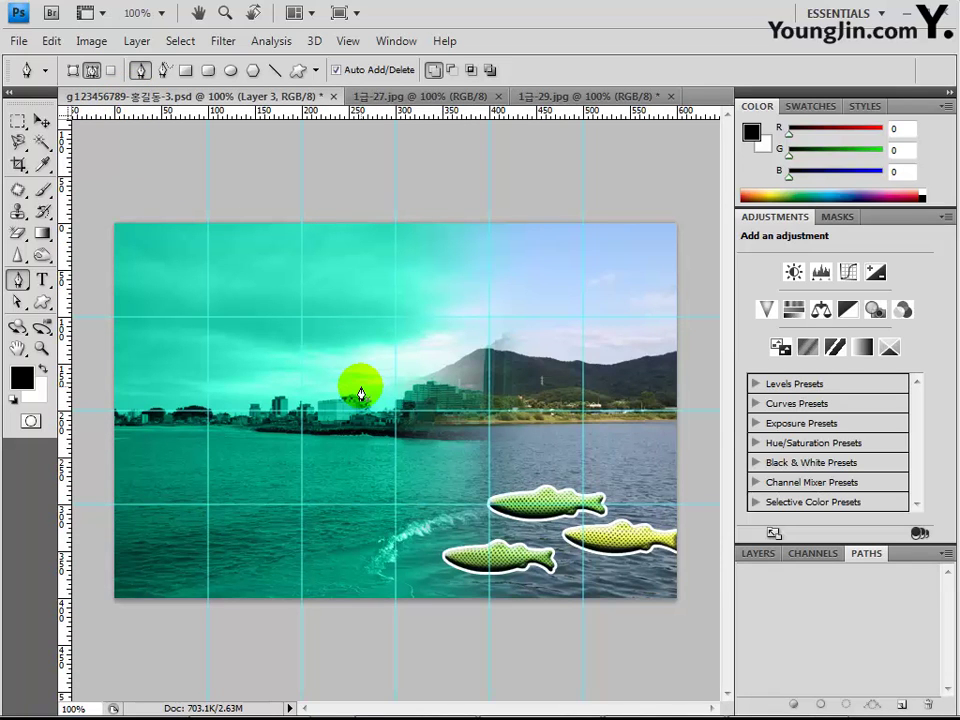
pyautogui.hotkey('ctrl', 'v')
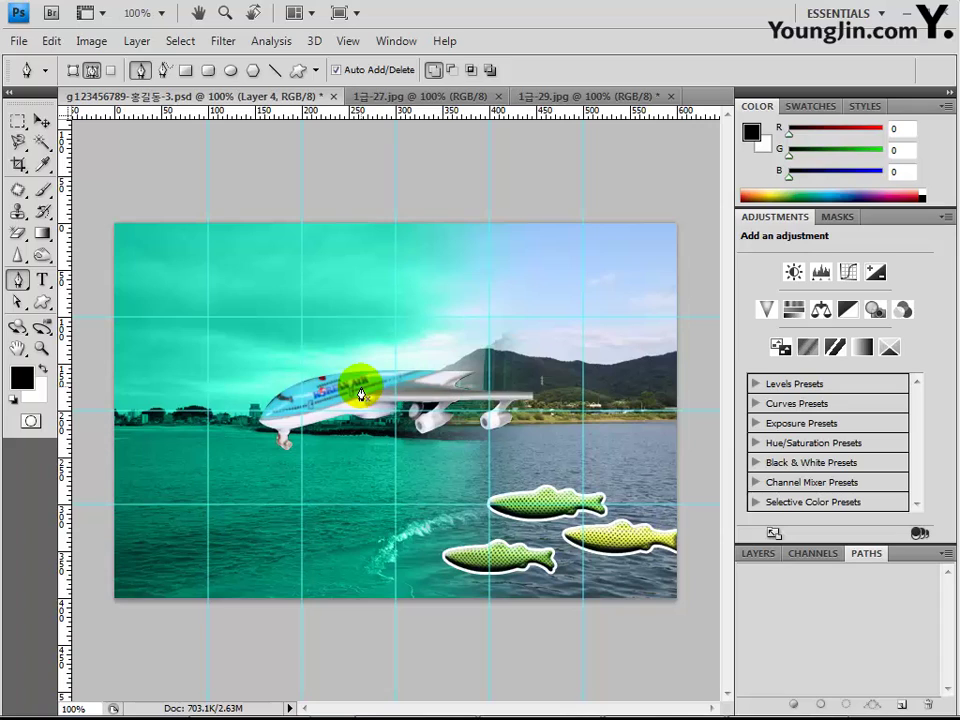
pyautogui.click(41, 120)
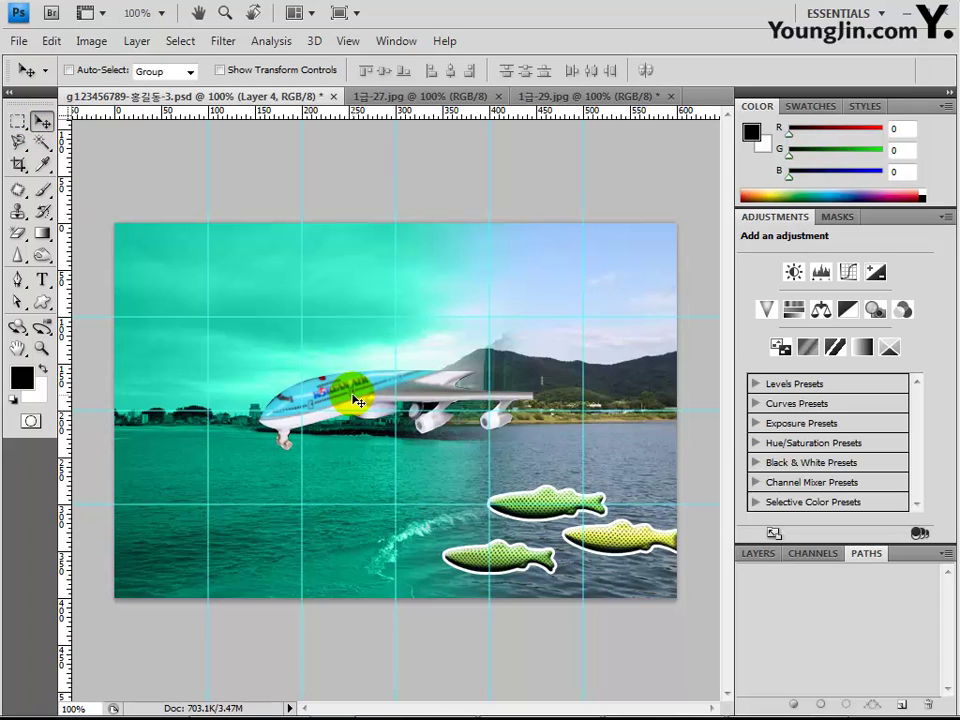
pyautogui.moveTo(356, 399); pyautogui.dragTo(236, 258)
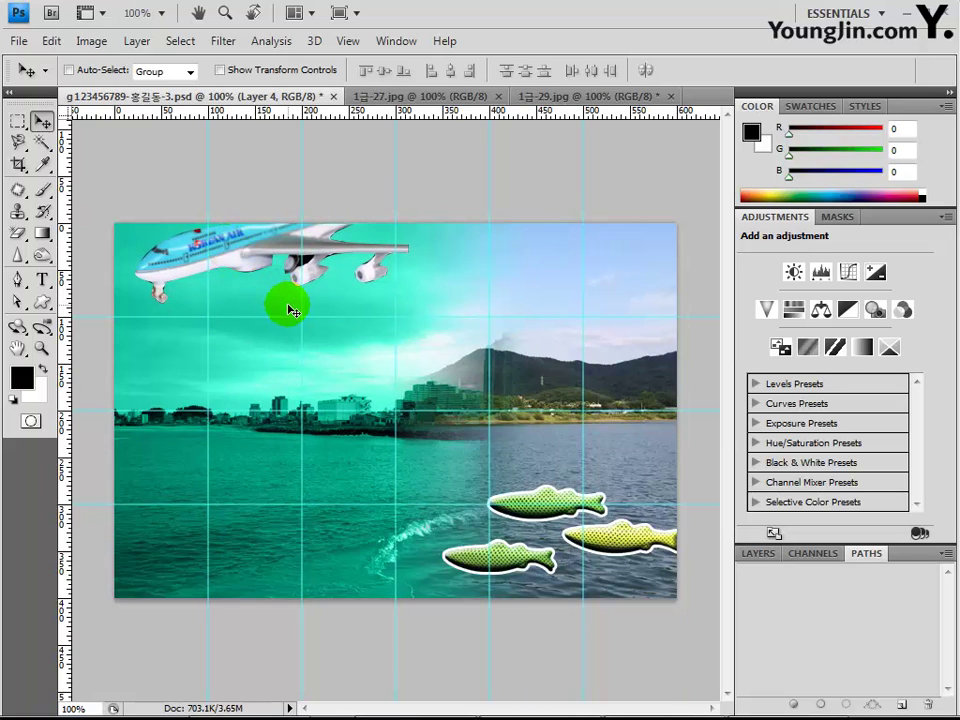
# - Flip the airplane horizontally and scale it to about 53% in the image's upper-left corner
pyautogui.hotkey('ctrl', 't')
pyautogui.rightClick(244, 253)
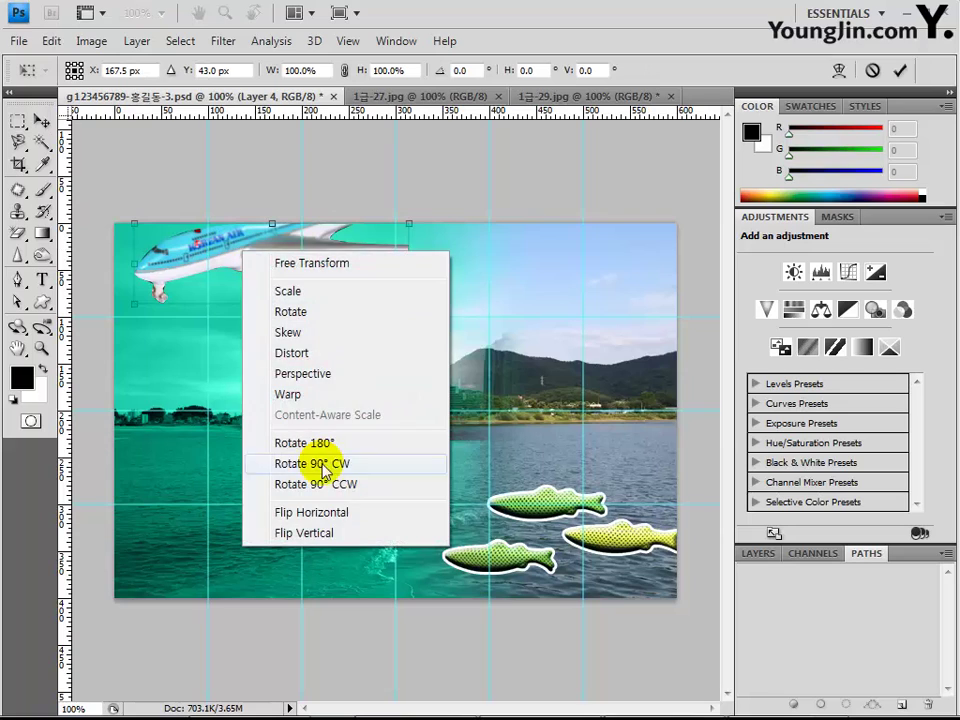
pyautogui.click(333, 522)
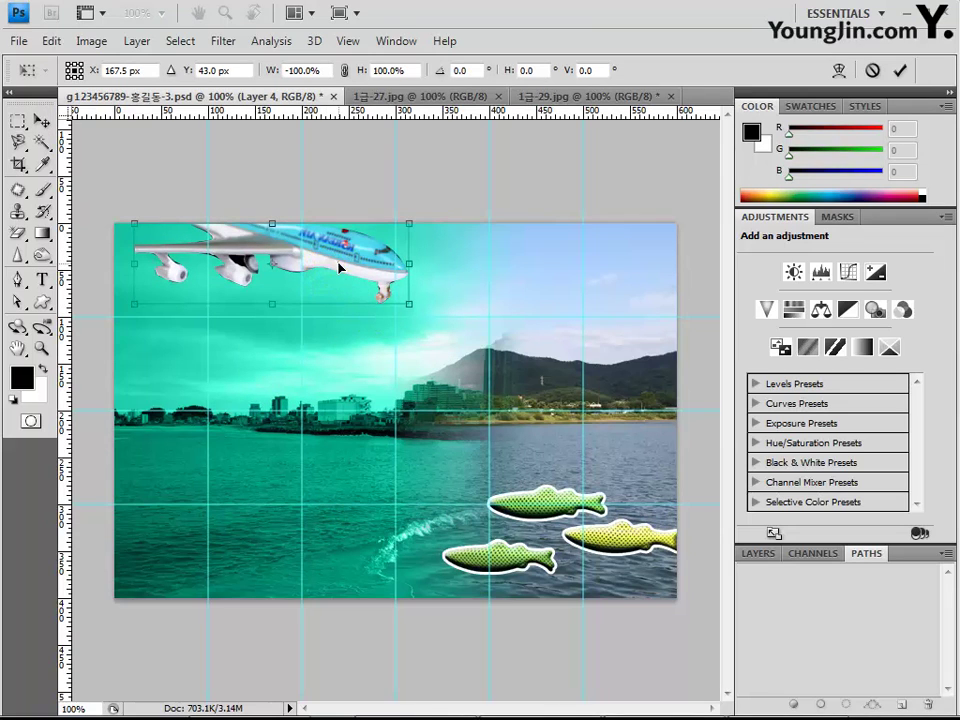
pyautogui.moveTo(332, 257); pyautogui.dragTo(318, 269)
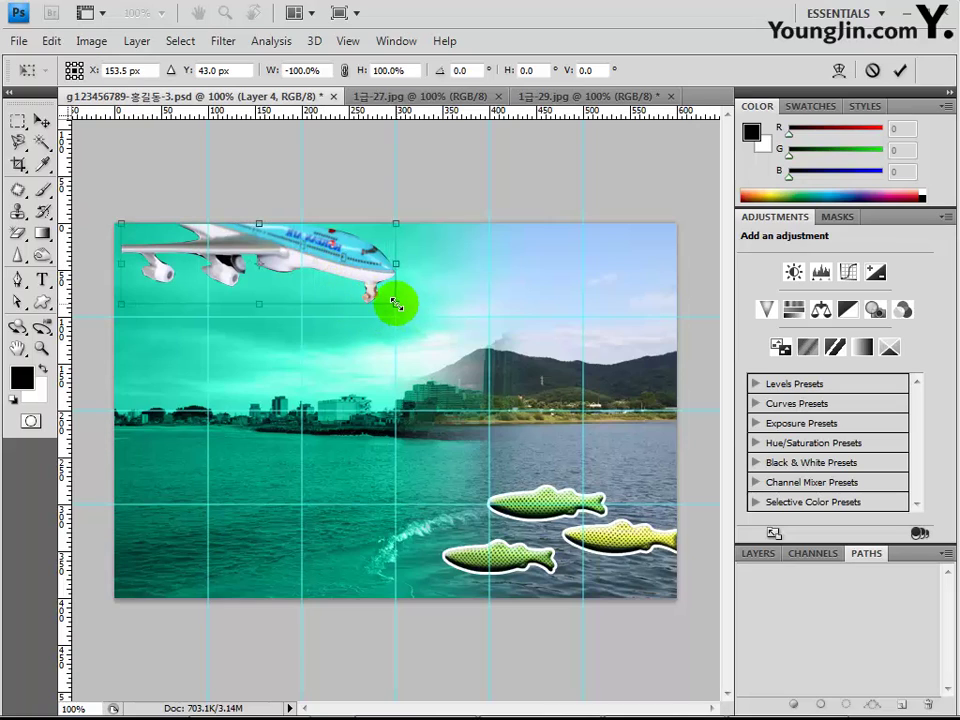
pyautogui.moveTo(396, 303); pyautogui.dragTo(331, 289)
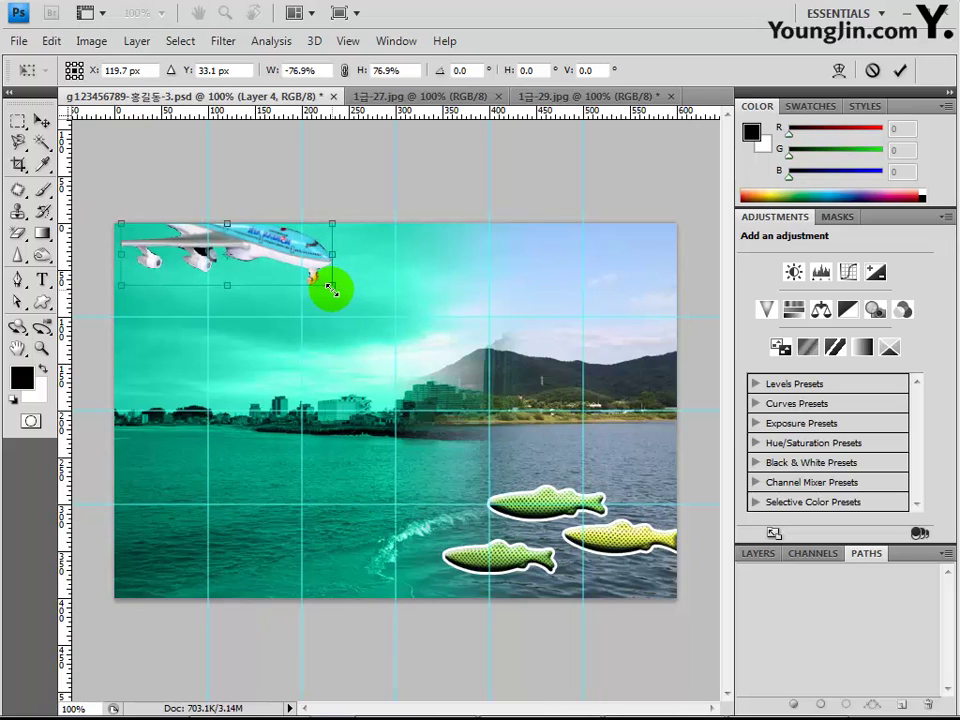
pyautogui.moveTo(331, 289); pyautogui.dragTo(265, 269)
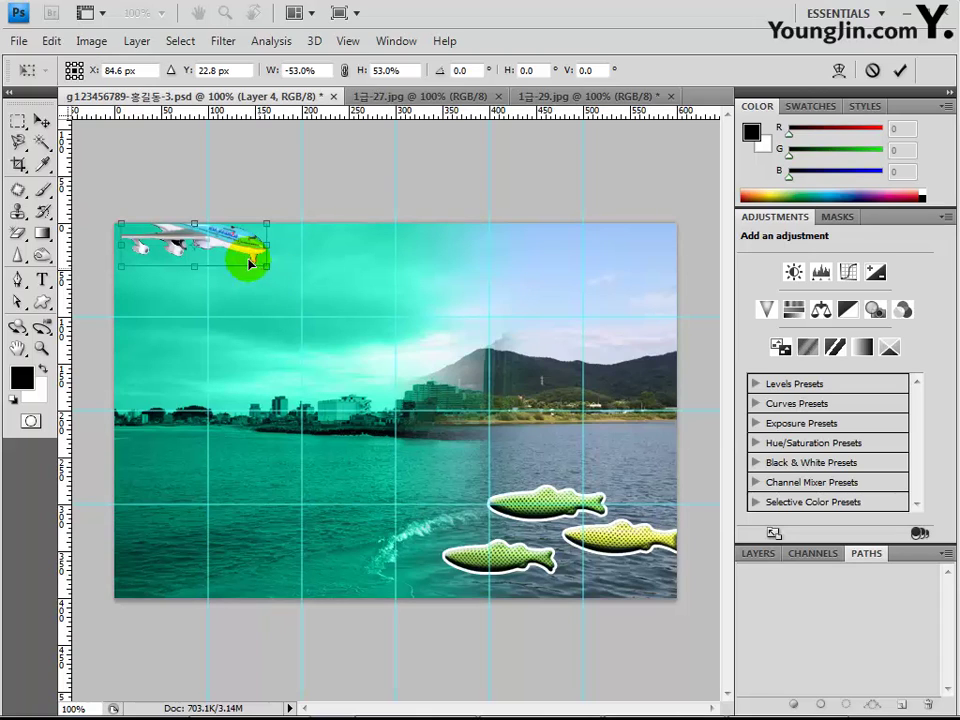
pyautogui.doubleClick(243, 258)
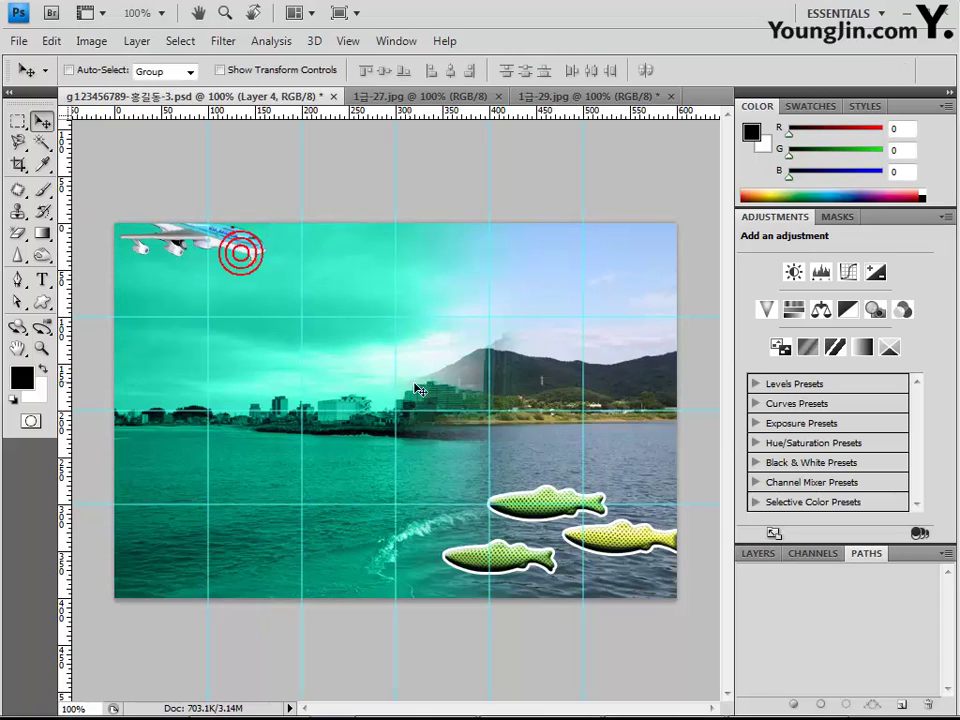
# - Apply a Motion Blur with angle 0° and distance 5 pixels to the airplane on Layer 4
pyautogui.click(760, 555)
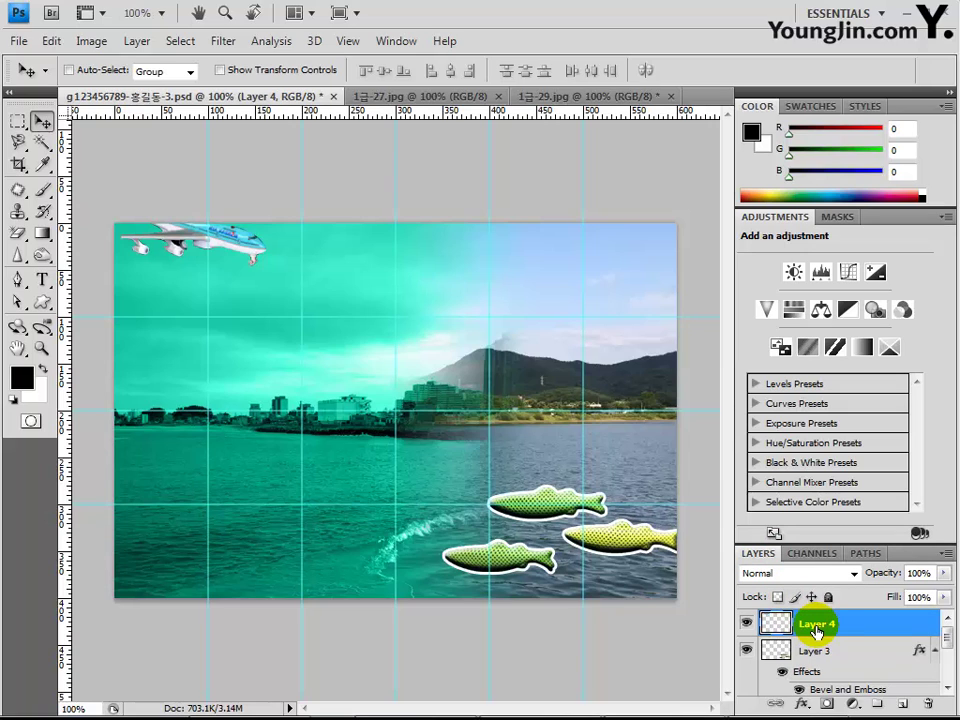
pyautogui.click(223, 41)
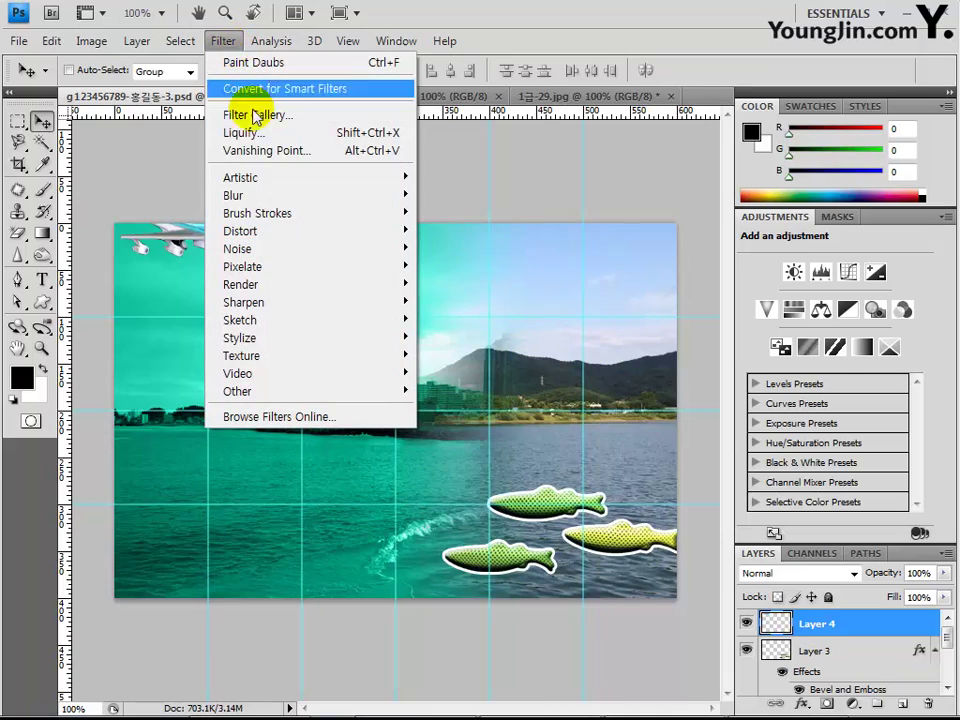
pyautogui.moveTo(264, 194)
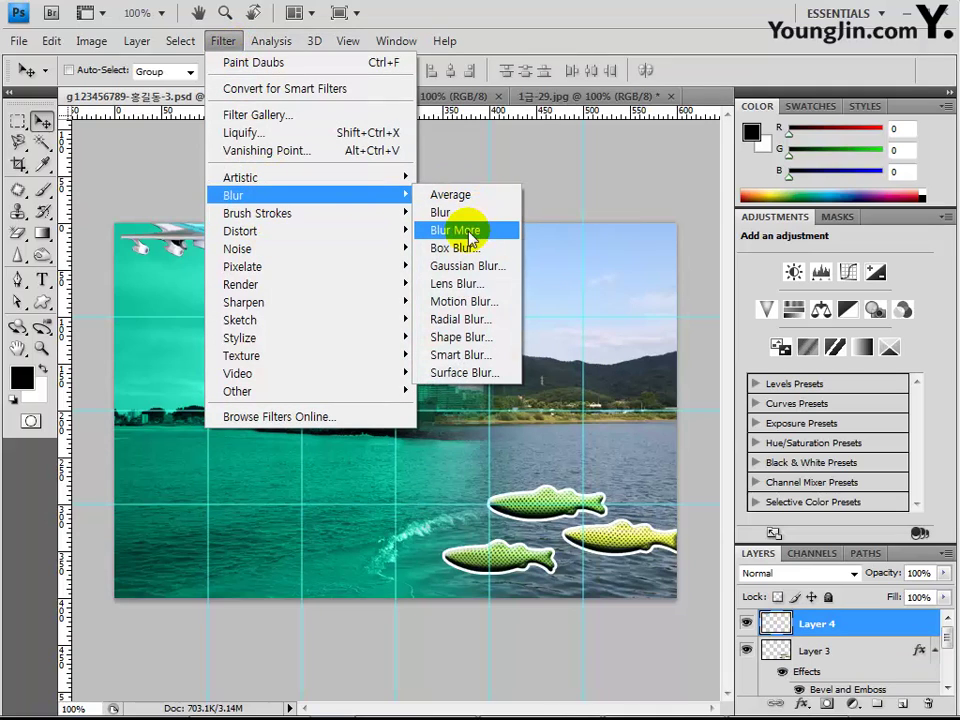
pyautogui.click(490, 302)
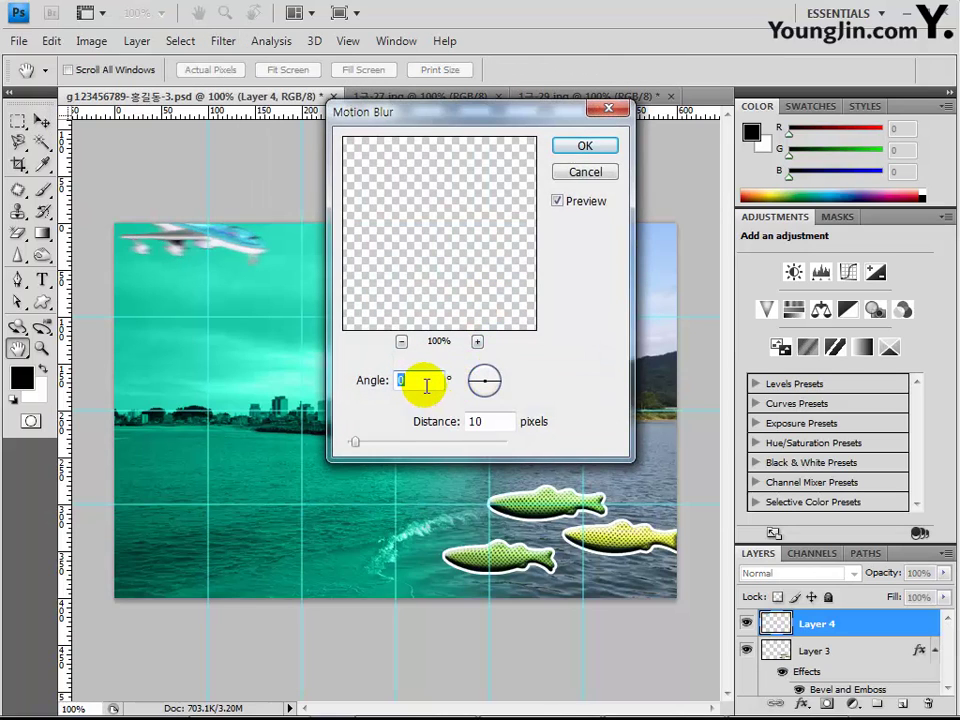
pyautogui.doubleClick(491, 427)
pyautogui.moveTo(450, 300); pyautogui.dragTo(461, 173)
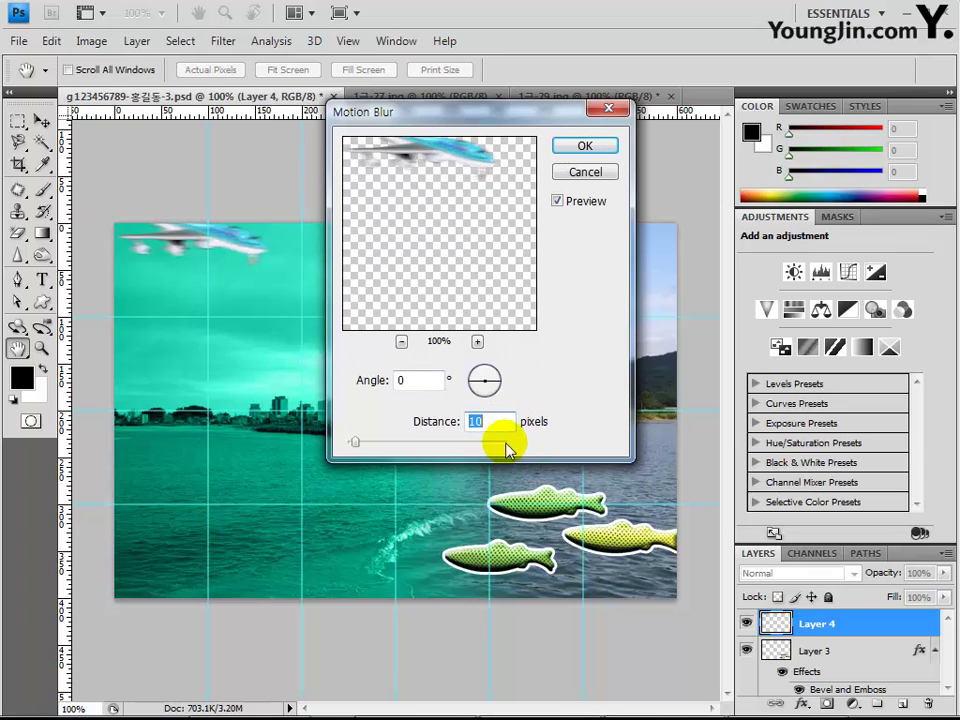
pyautogui.write('5')
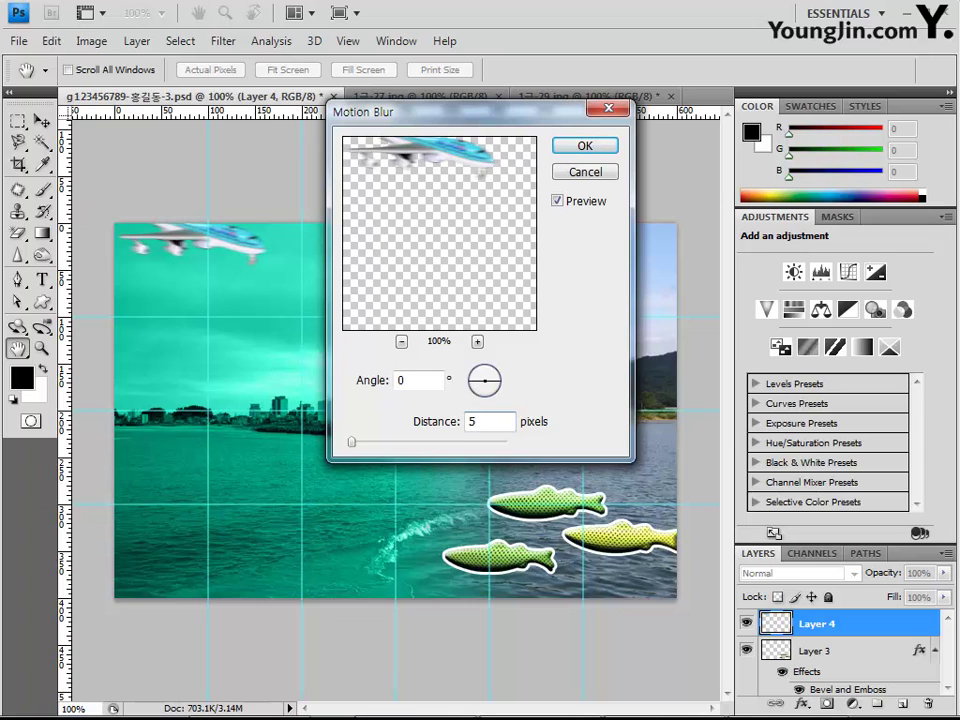
pyautogui.press('Return')
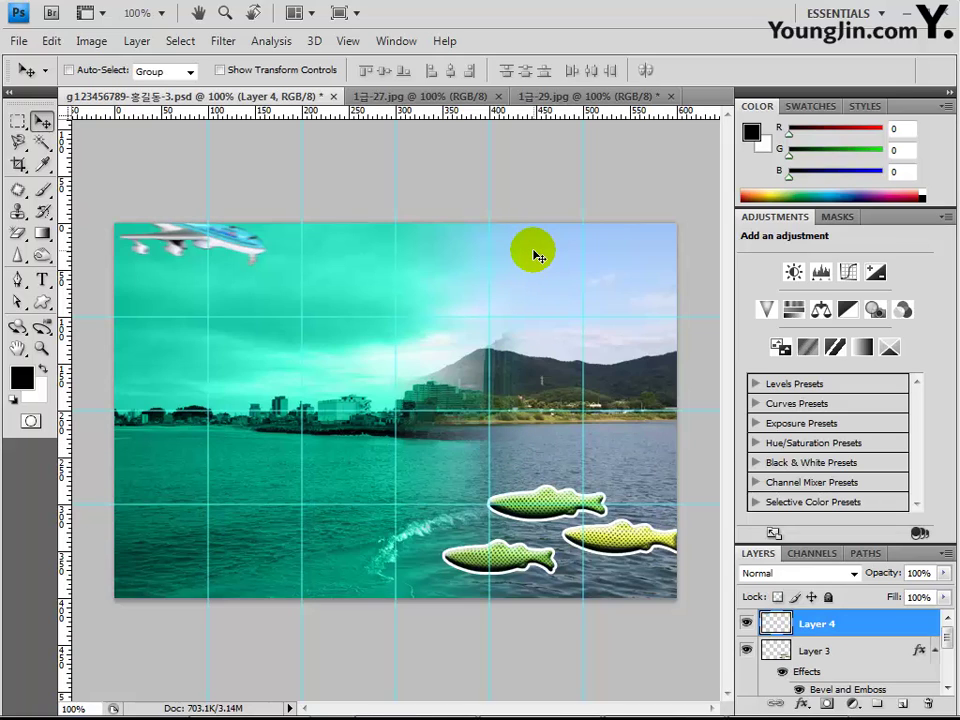
# - Select the fish in 1급-27.jpg by tracing its outline with the Magnetic Lasso tool
pyautogui.click(438, 97)
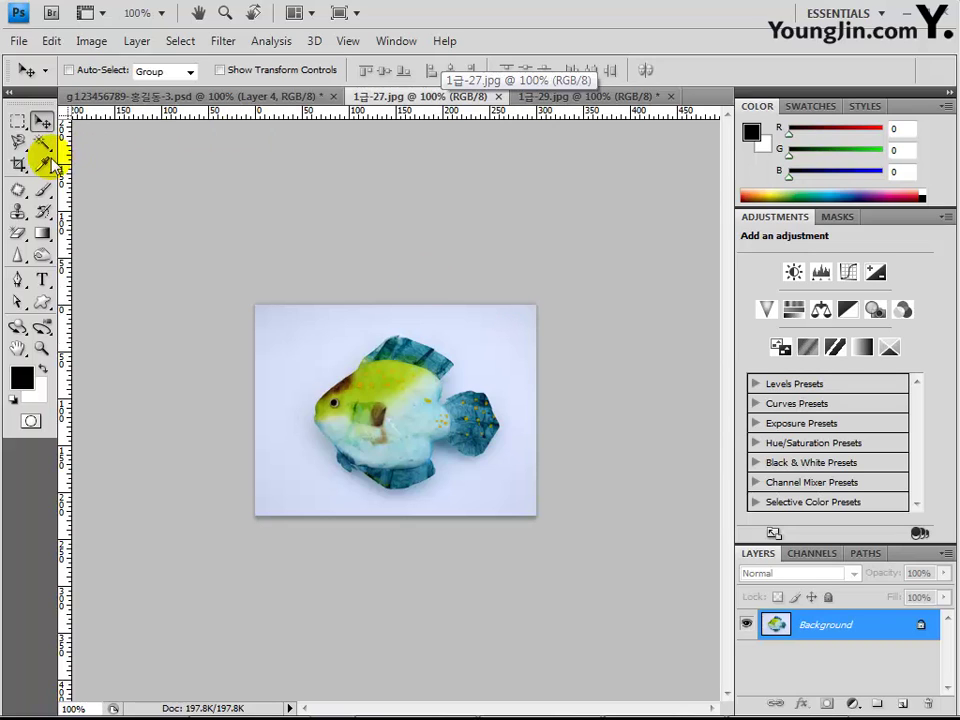
pyautogui.click(20, 142)
pyautogui.click(122, 179)
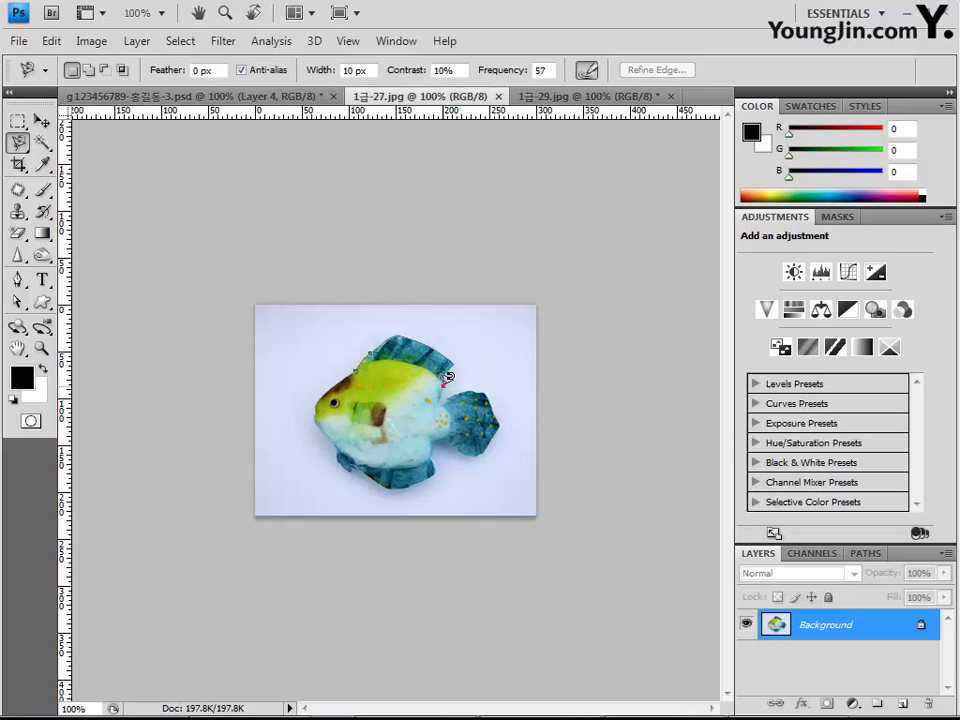
pyautogui.click(438, 402)
pyautogui.click(440, 399)
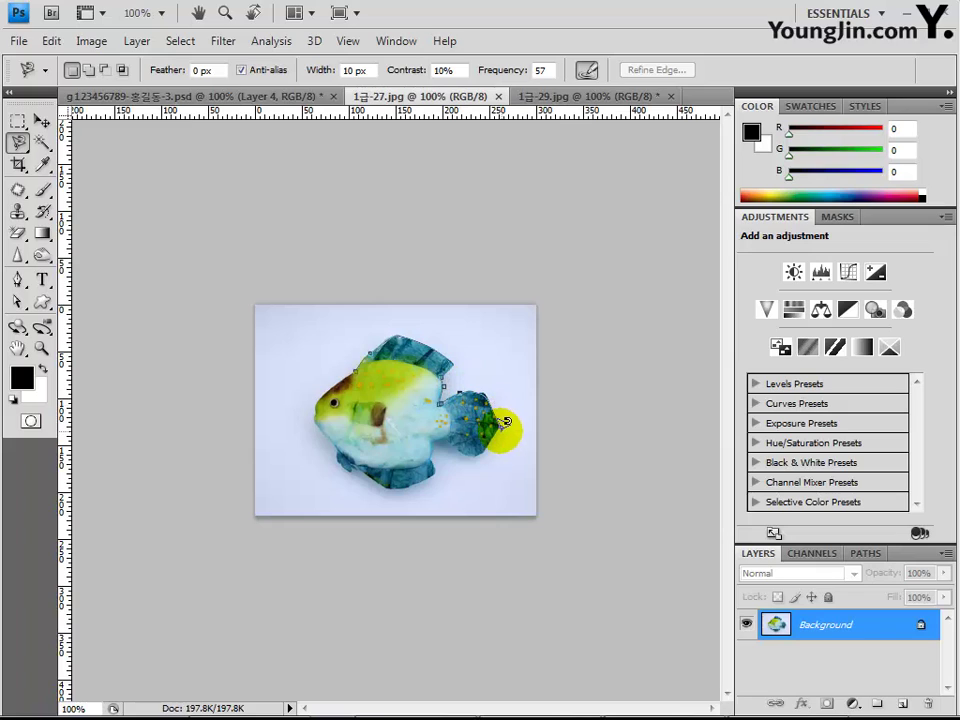
pyautogui.click(434, 442)
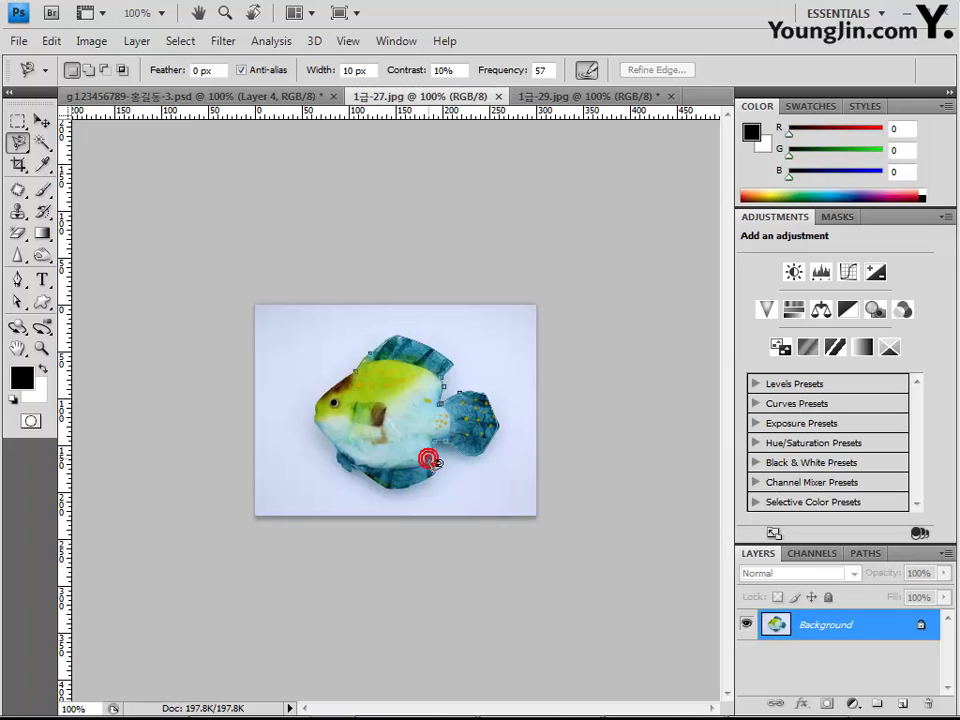
pyautogui.click(438, 474)
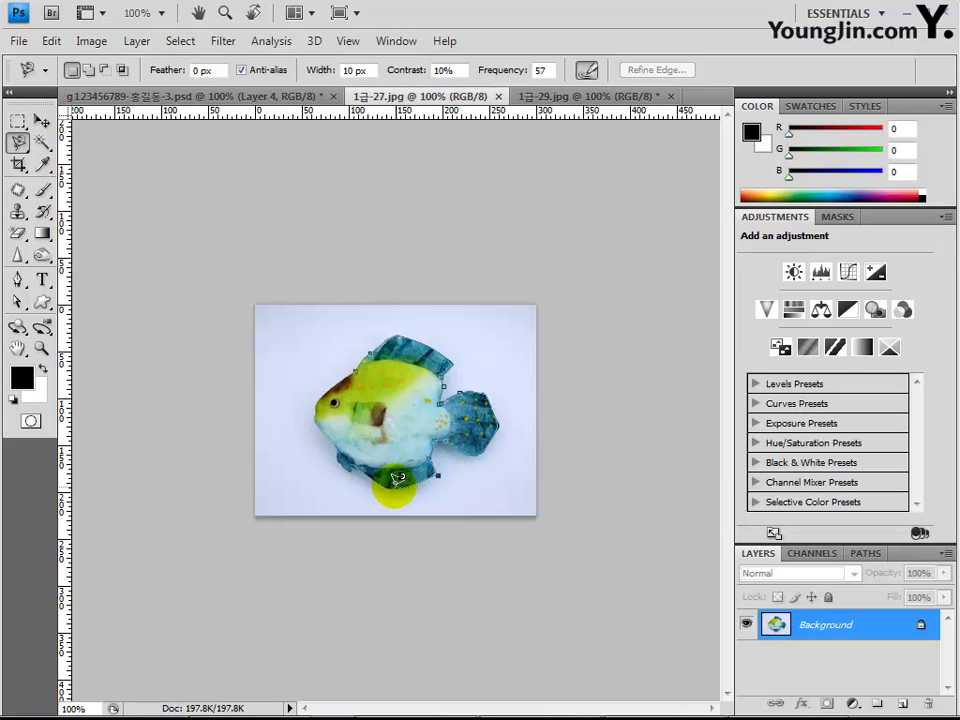
pyautogui.moveTo(351, 461)
pyautogui.mouseDown()
pyautogui.moveTo(312, 405)
pyautogui.moveTo(328, 385)
pyautogui.mouseUp()
pyautogui.click(329, 387)
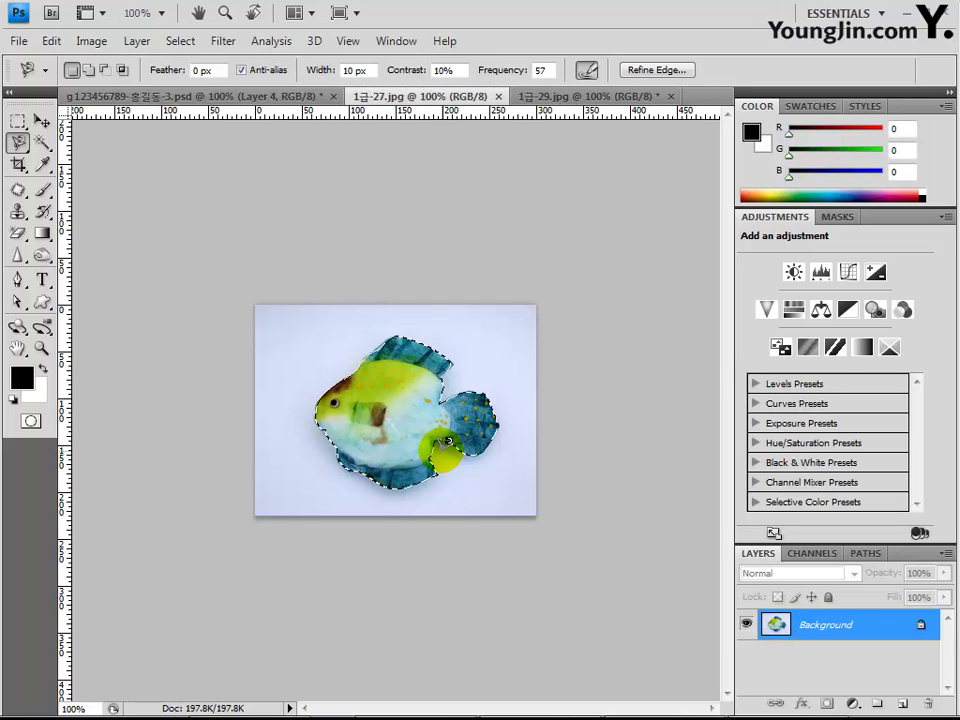
# - Copy the selected fish into the exam composition and scale it proportionally to about 61.3%
pyautogui.click(97, 99)
pyautogui.moveTo(100, 105); pyautogui.dragTo(429, 465)
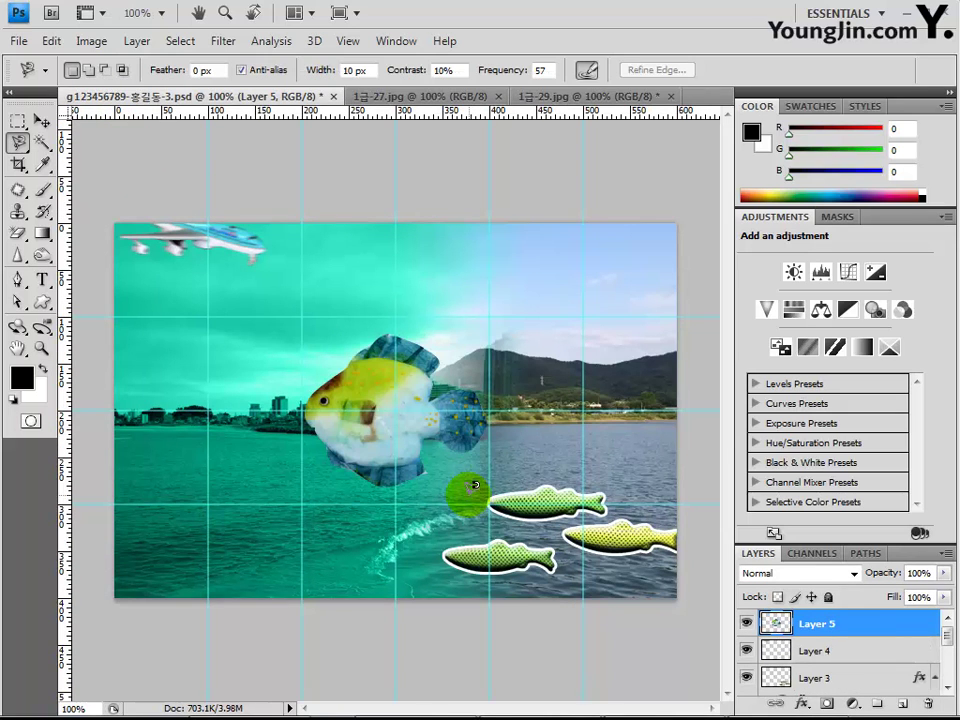
pyautogui.hotkey('ctrl', 't')
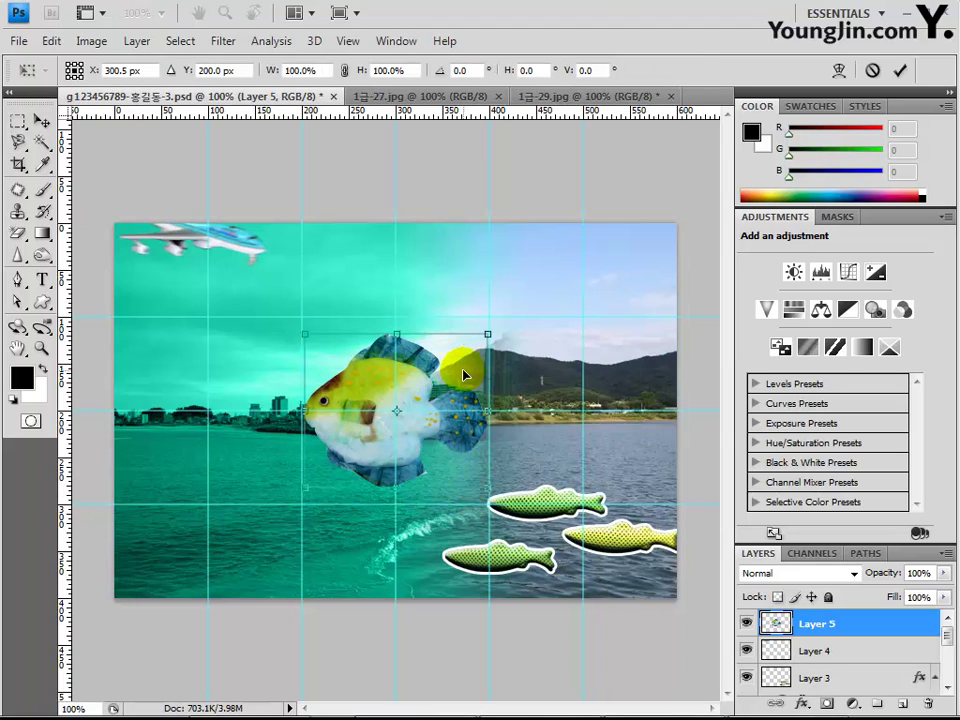
pyautogui.moveTo(487, 334); pyautogui.dragTo(413, 385)
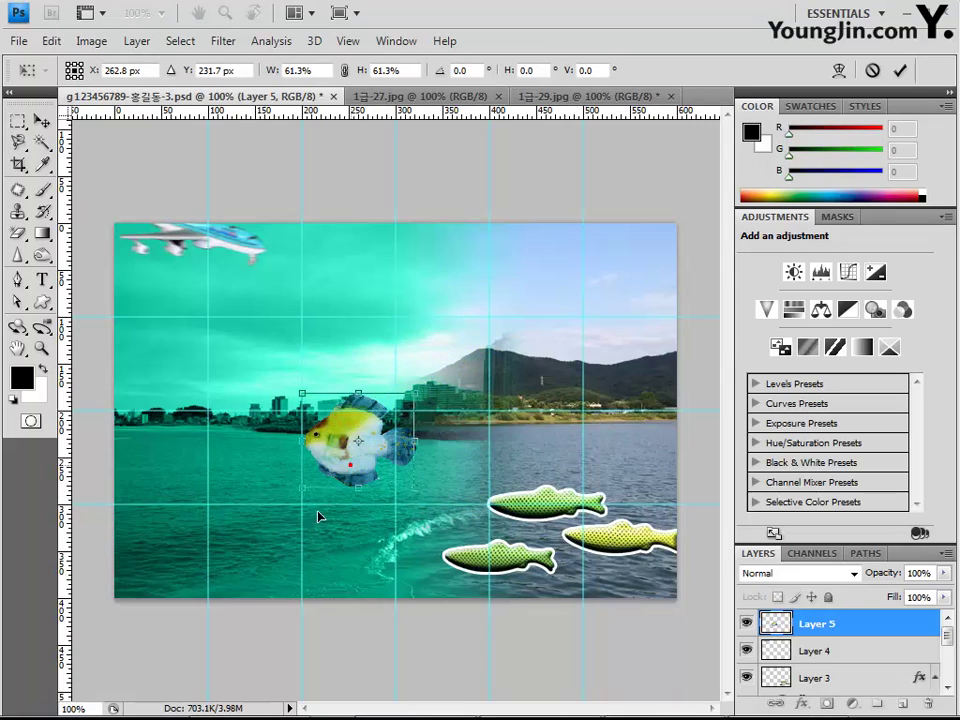
# - Move the scaled fish to the image's lower-left area, at about X 171 px and Y 331.7 px, and apply the transform
pyautogui.moveTo(349, 484); pyautogui.dragTo(266, 556)
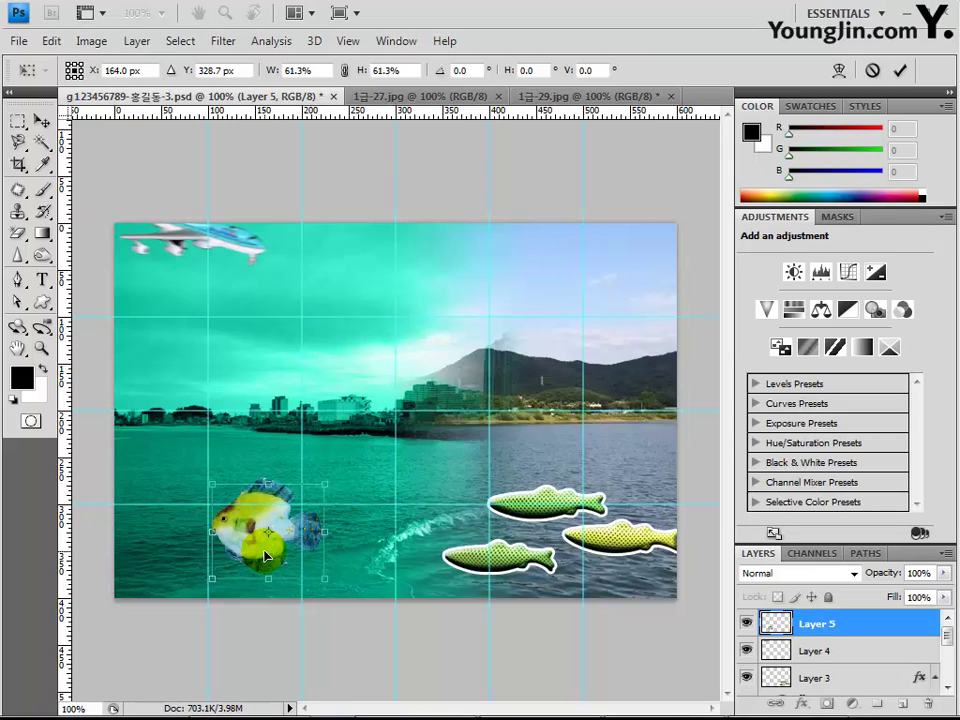
pyautogui.press('Down')
pyautogui.press('Down')
pyautogui.press('Down')
pyautogui.press('Down')
pyautogui.press('Down')
pyautogui.press('Down')
pyautogui.press('Down')
pyautogui.press('Down')
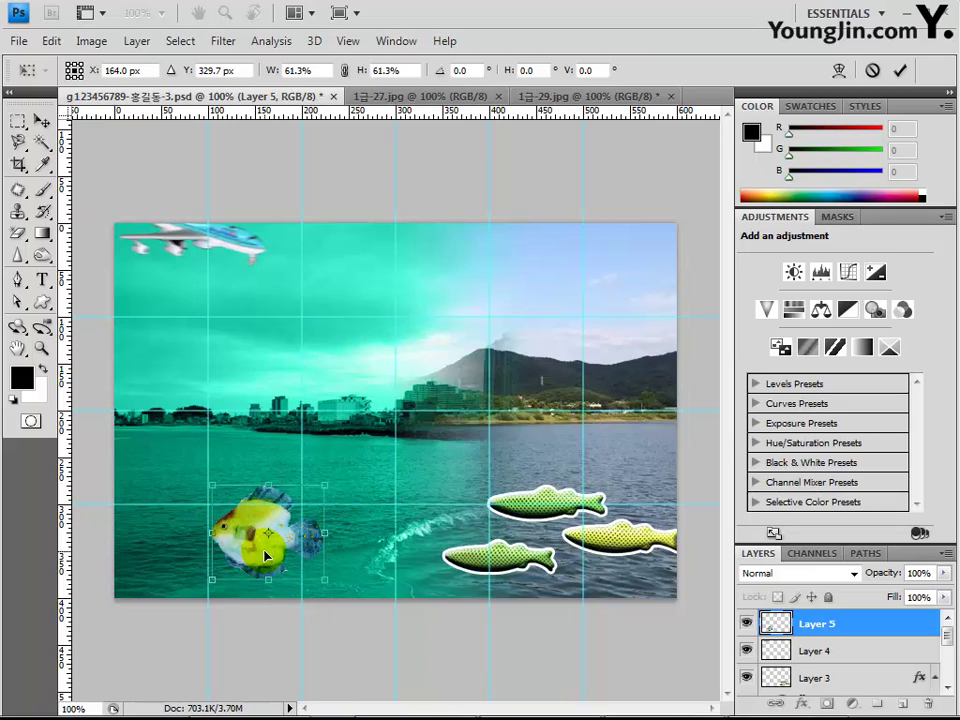
pyautogui.press('Down')
pyautogui.press('Down')
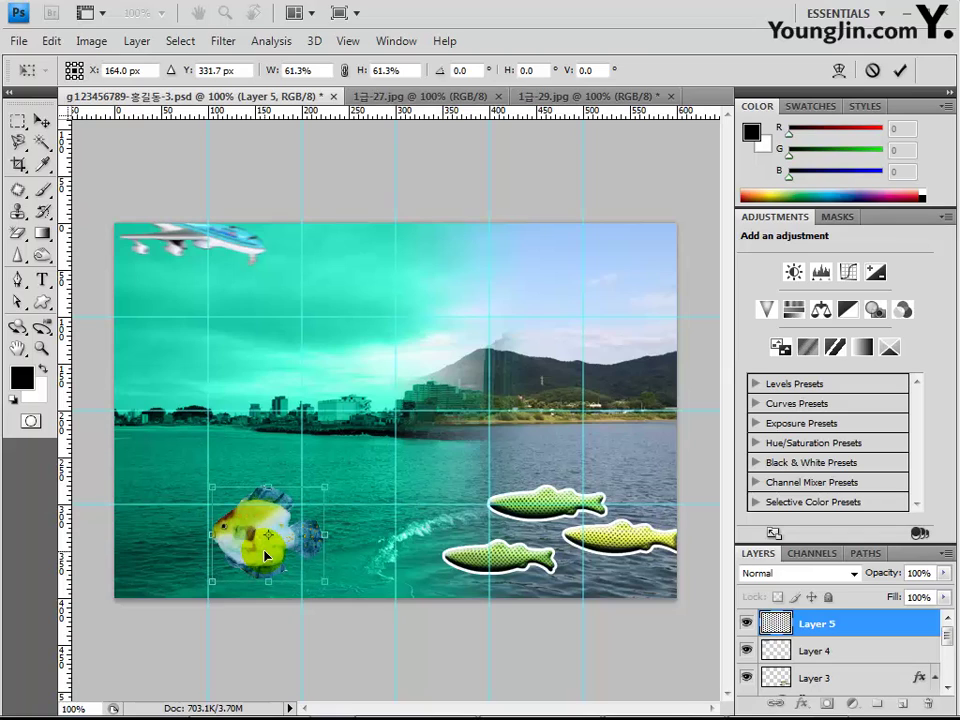
pyautogui.press('Right')
pyautogui.press('Right')
pyautogui.press('Right')
pyautogui.press('Right')
pyautogui.press('Right')
pyautogui.press('Right')
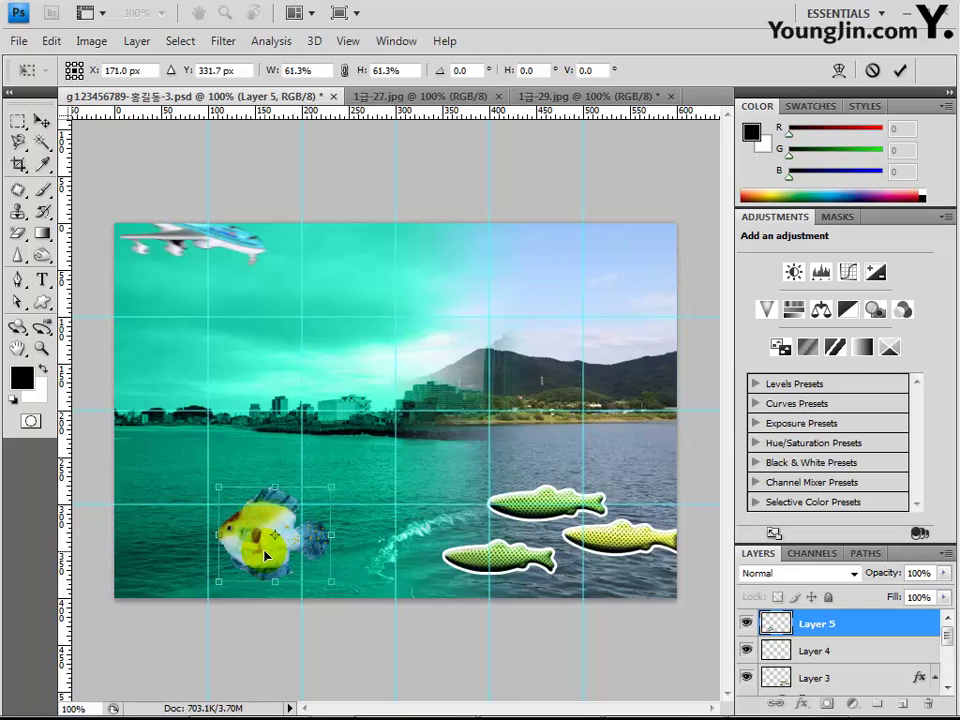
pyautogui.press('Return')
pyautogui.press('l')
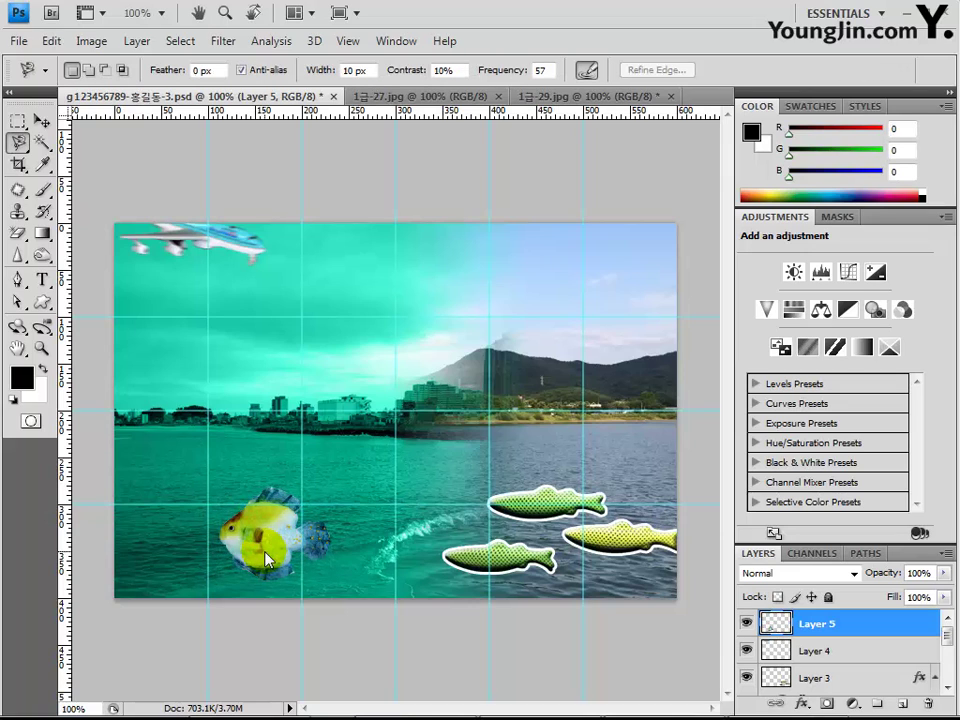
# - Add a Drop Shadow effect with the default settings to the fish on Layer 5
pyautogui.click(801, 704)
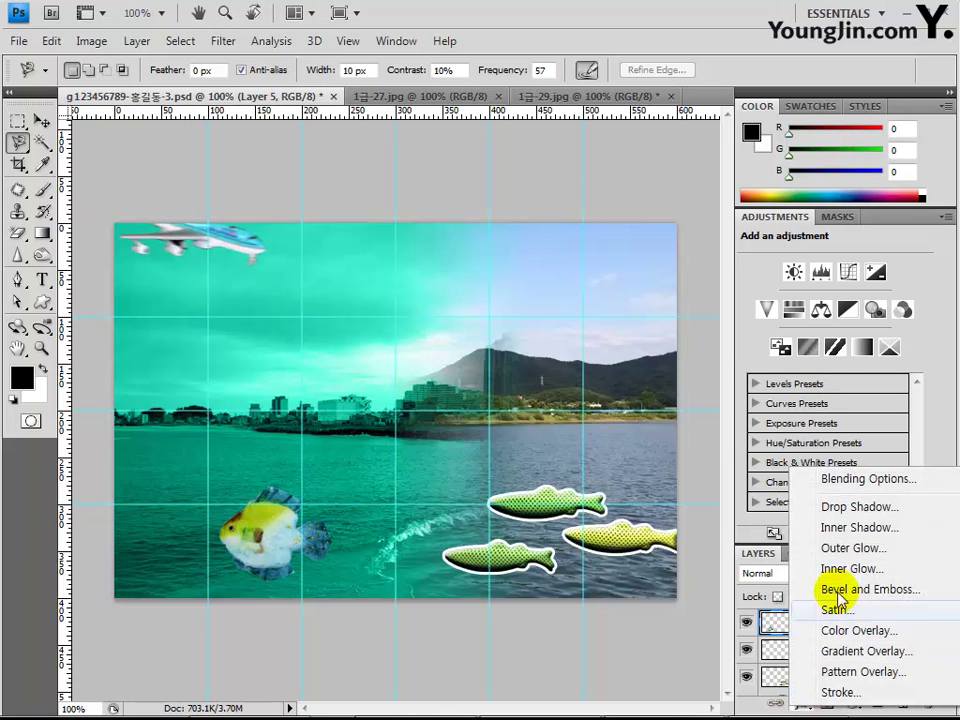
pyautogui.click(829, 507)
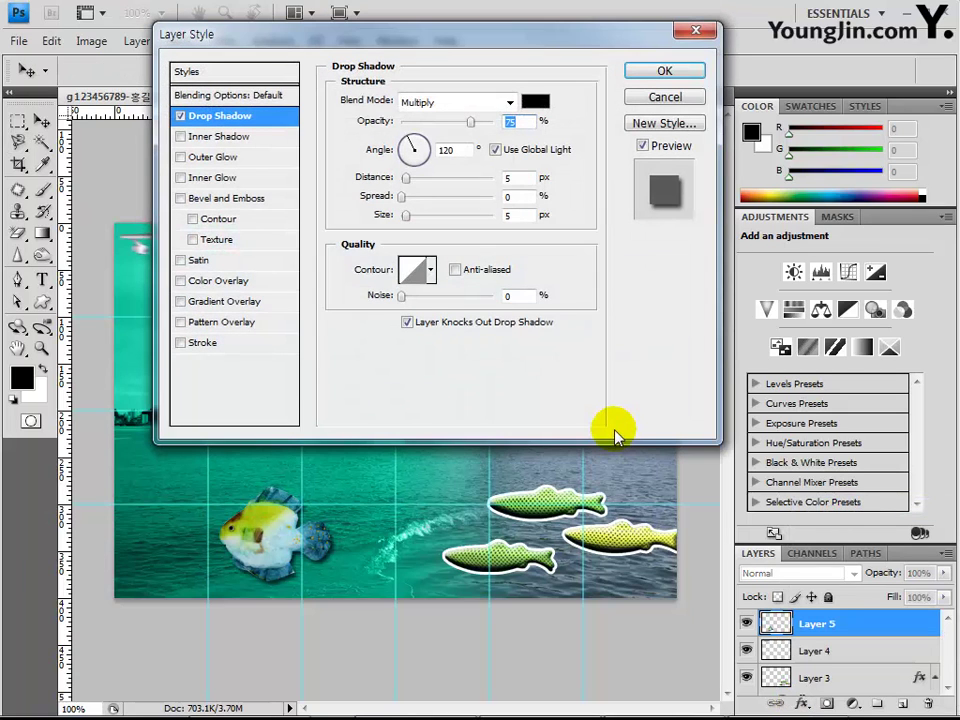
pyautogui.press('Return')
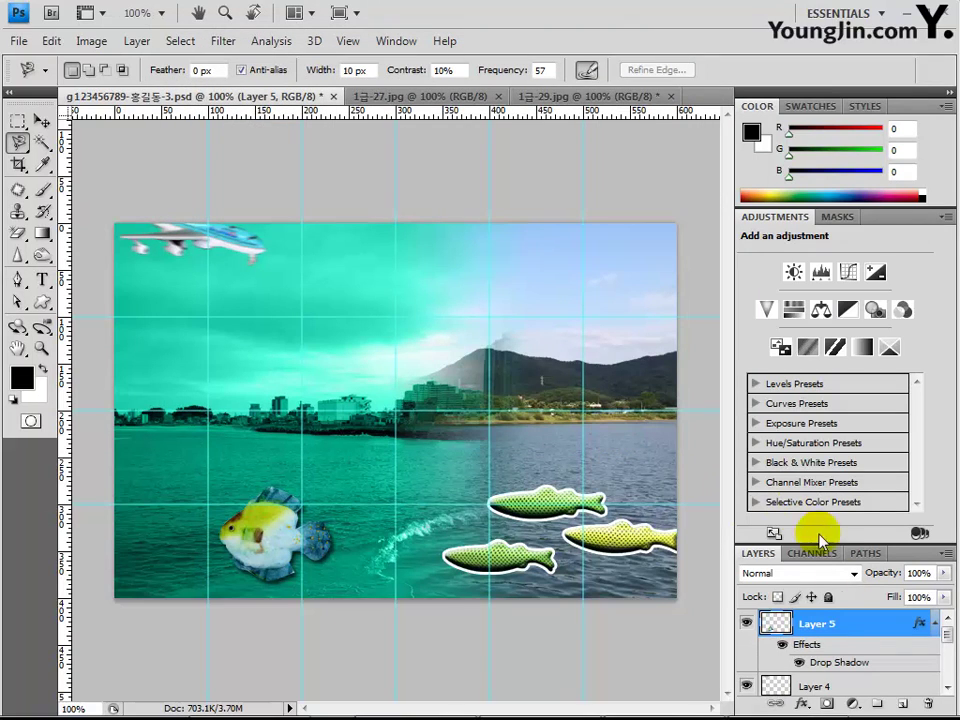
# - Make Layer 3 active and outline its uppermost green fish with a Polygonal Lasso selection
pyautogui.scroll(-2, 823, 640)
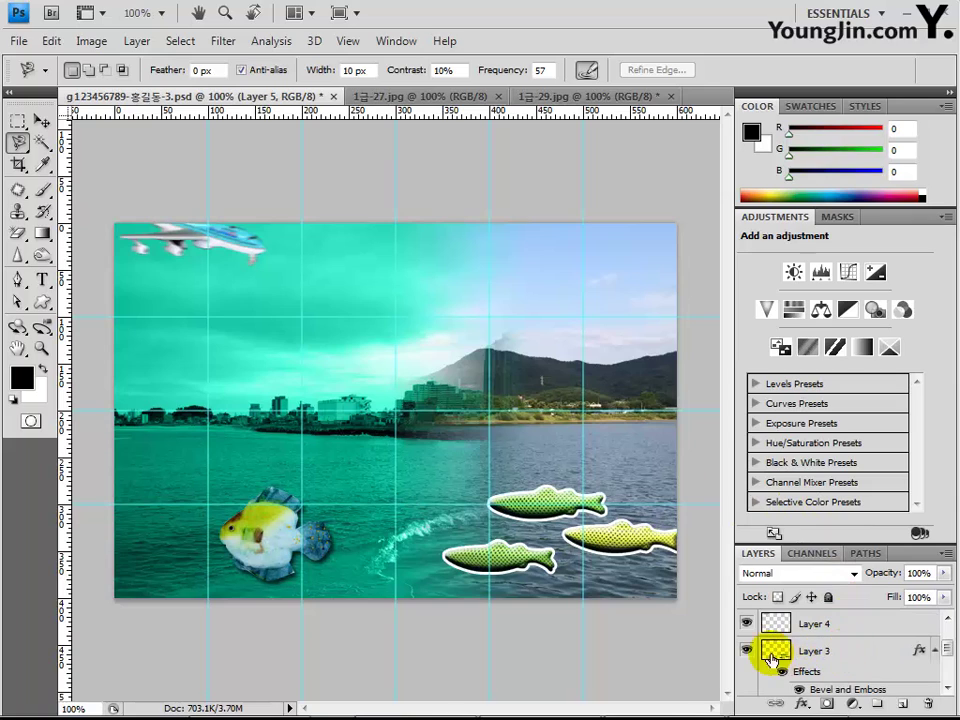
pyautogui.click(747, 651)
pyautogui.click(812, 651)
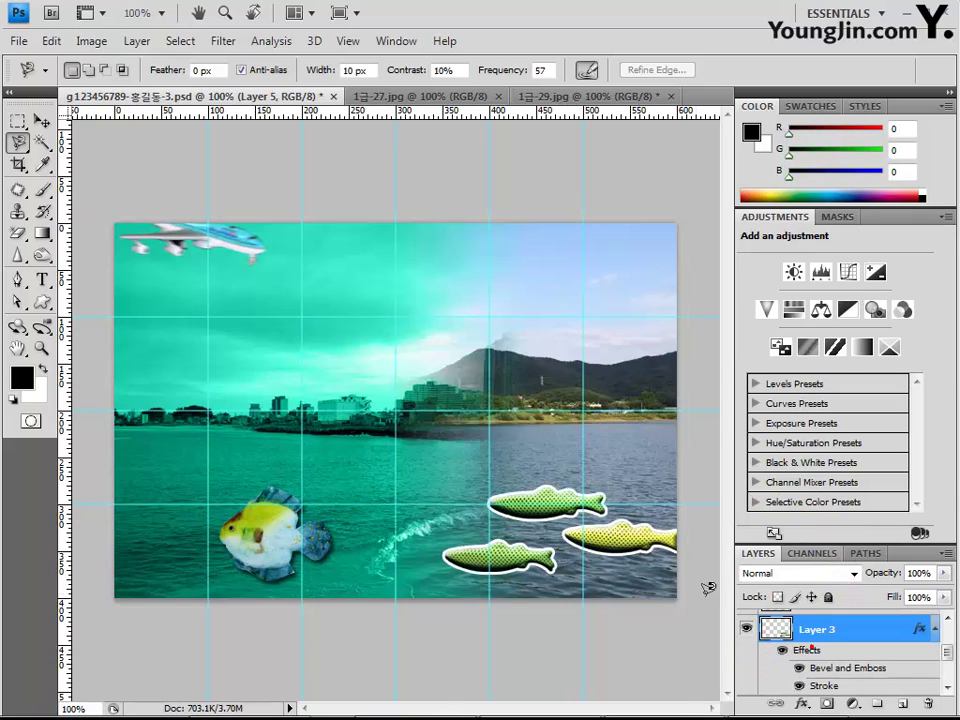
pyautogui.click(635, 556)
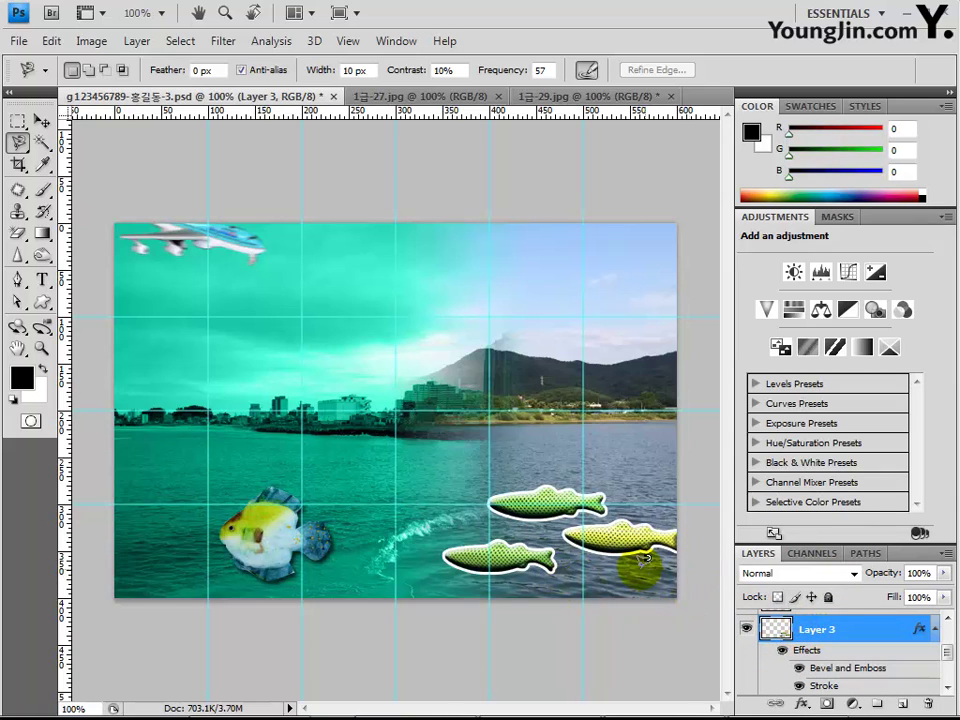
pyautogui.moveTo(635, 556); pyautogui.dragTo(601, 515)
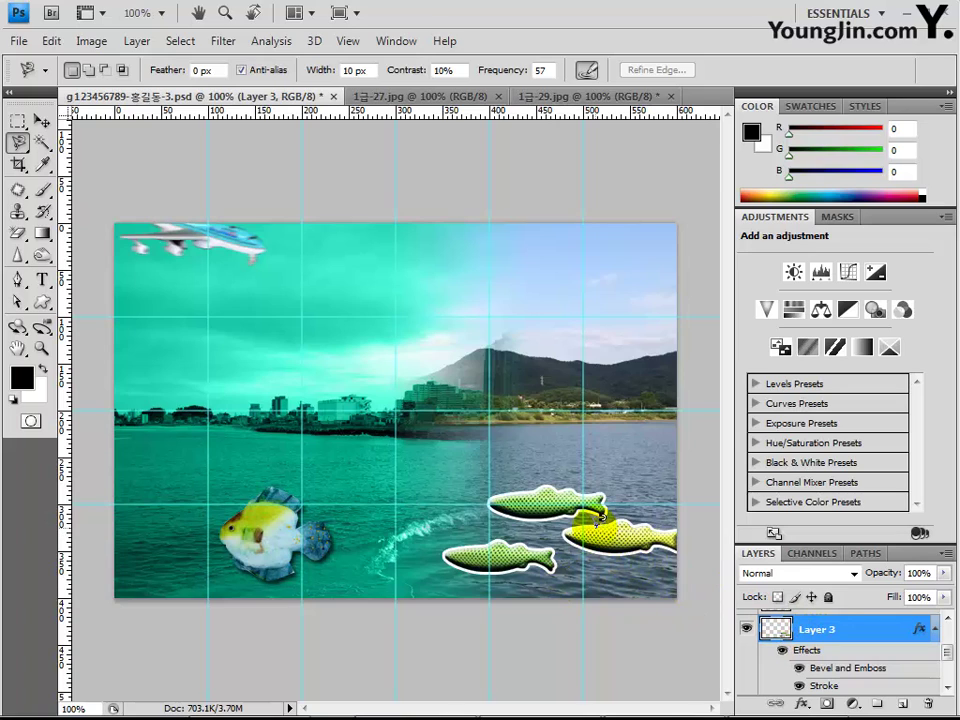
pyautogui.click(17, 143)
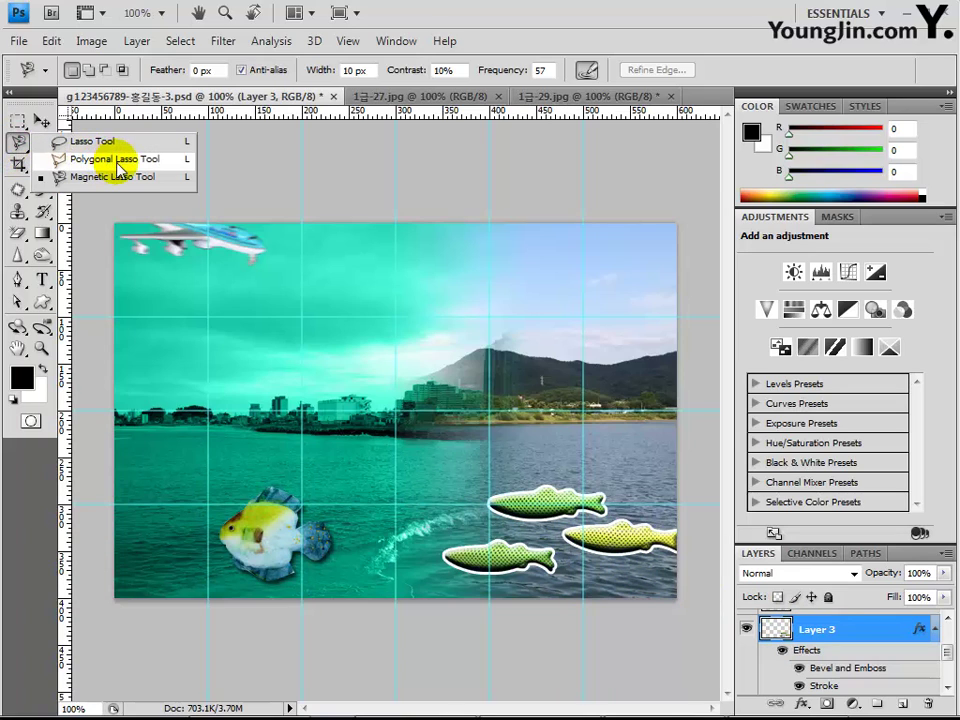
pyautogui.click(92, 158)
pyautogui.click(525, 440)
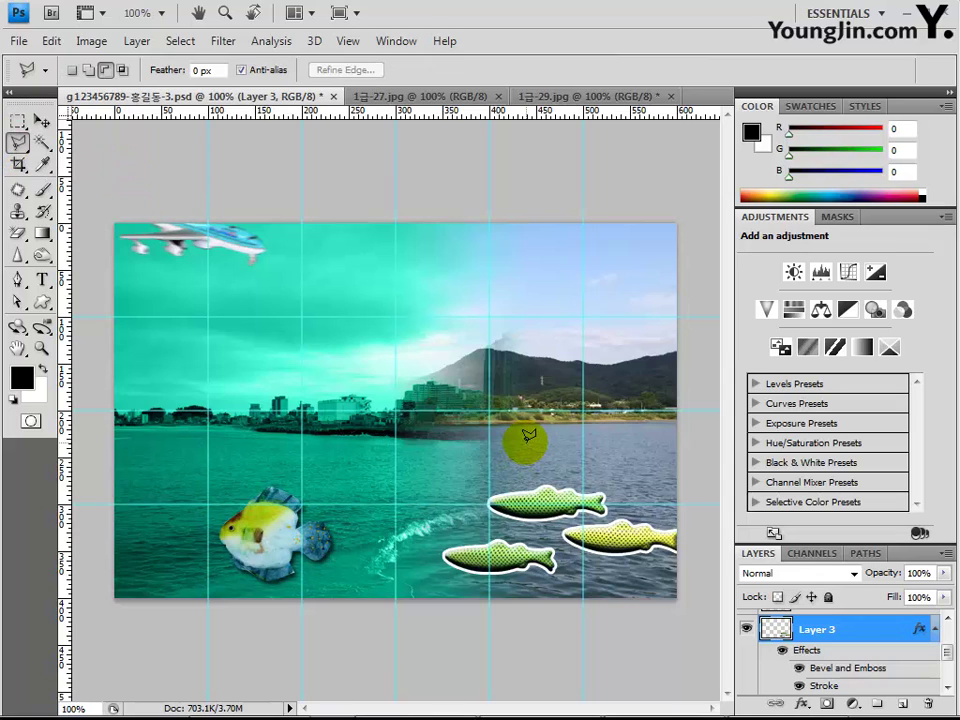
pyautogui.click(487, 521)
pyautogui.click(542, 521)
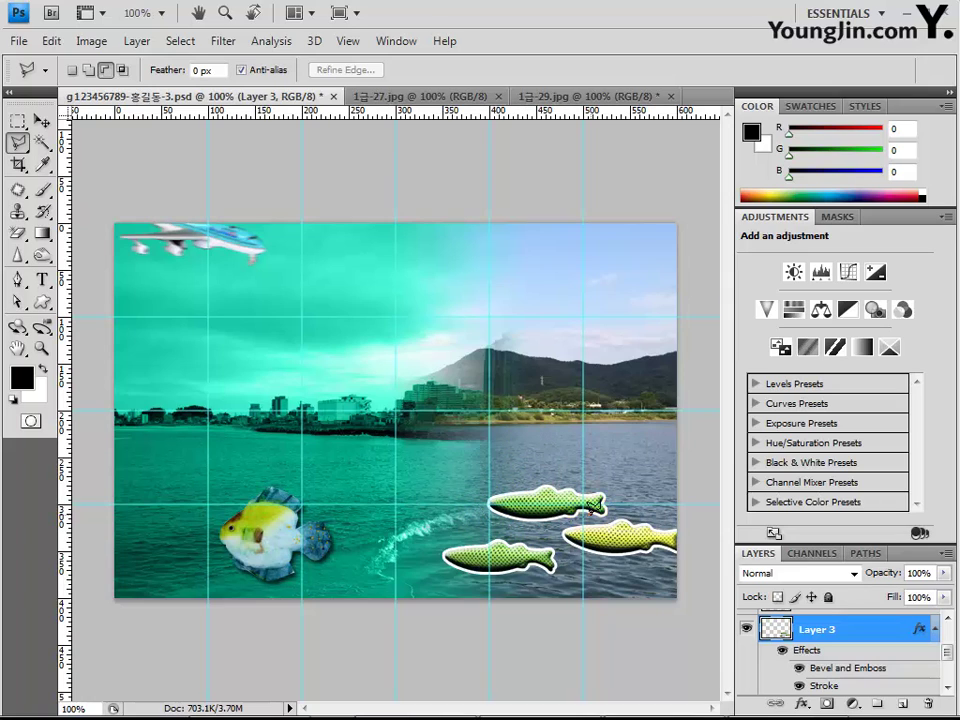
pyautogui.click(590, 513)
pyautogui.click(490, 467)
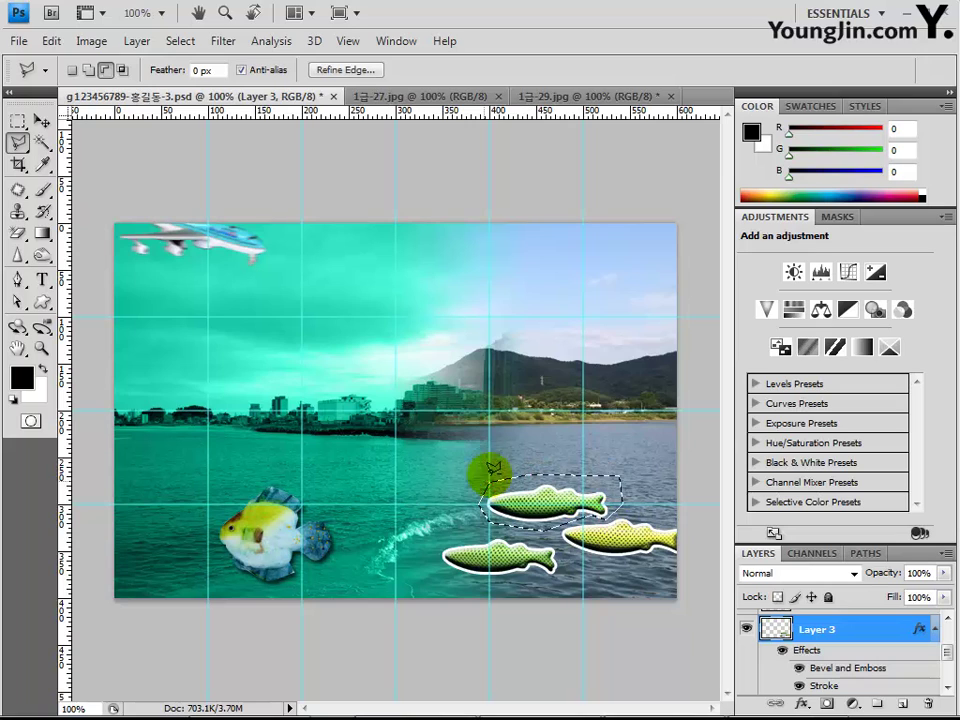
pyautogui.click(600, 476)
pyautogui.doubleClick(610, 492)
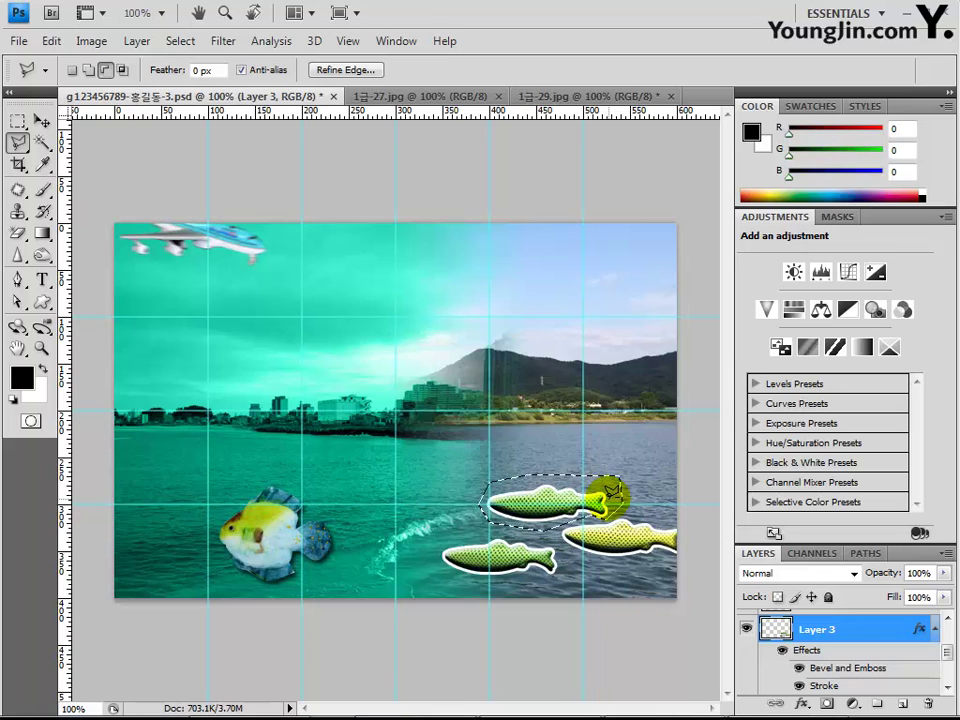
# - Recolour the selected fish with a colorized Hue/Saturation adjustment layer at Hue 35 and Saturation 60, clipped to Layer 3
pyautogui.click(853, 703)
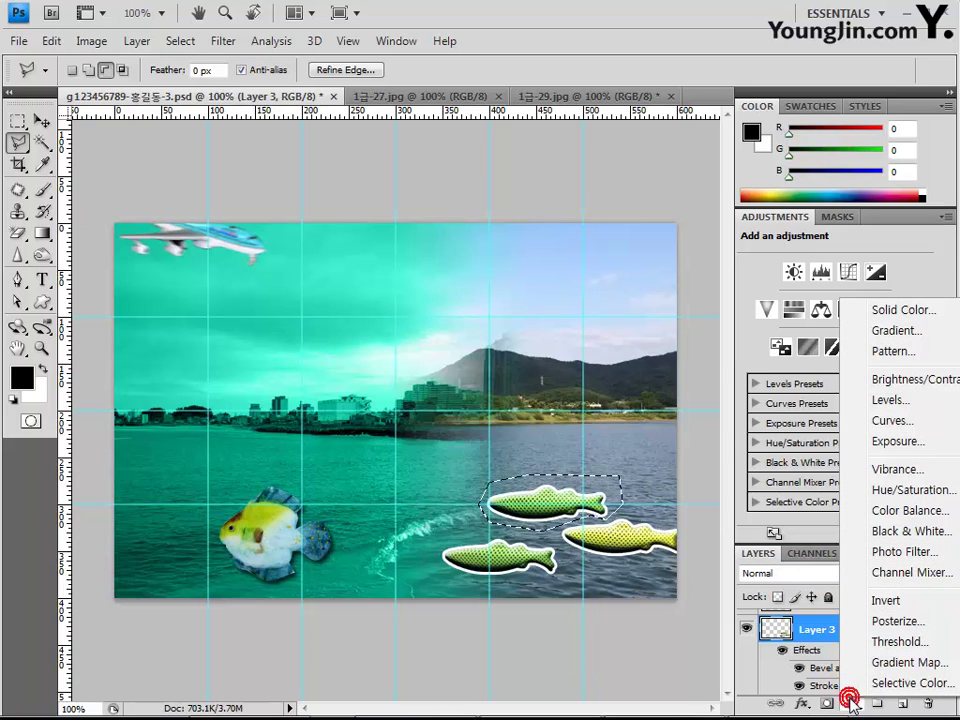
pyautogui.click(880, 490)
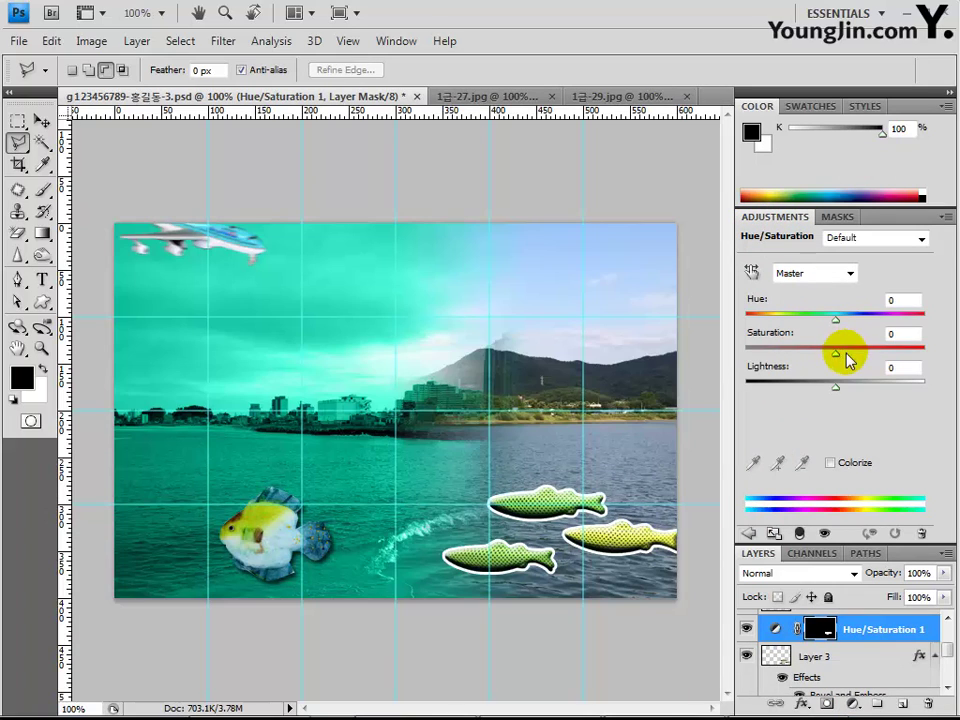
pyautogui.click(852, 463)
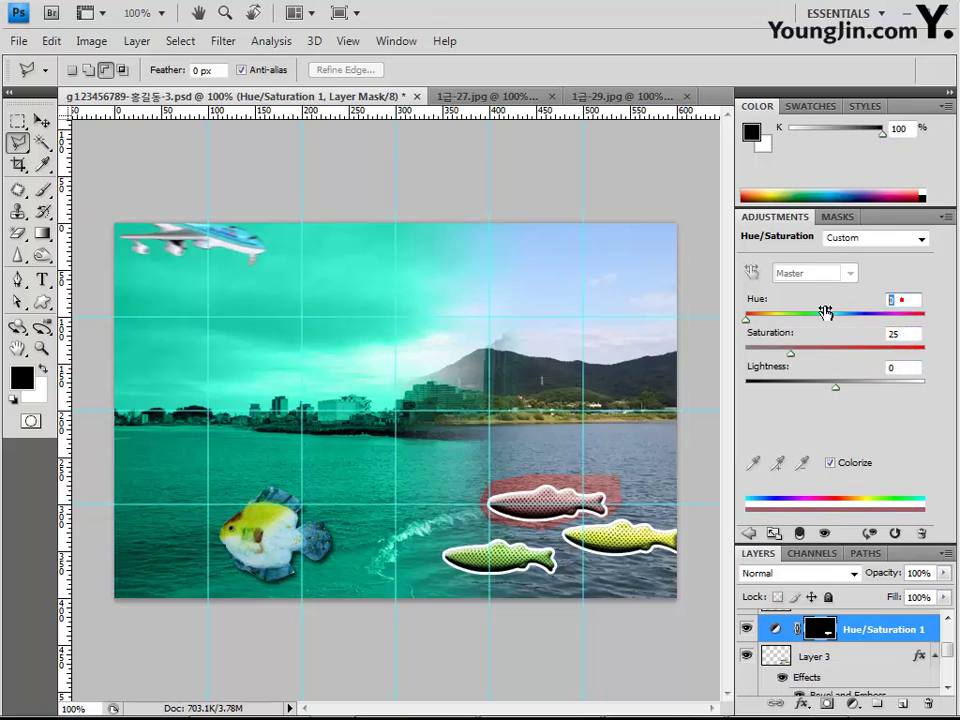
pyautogui.write('35')
pyautogui.press('Return')
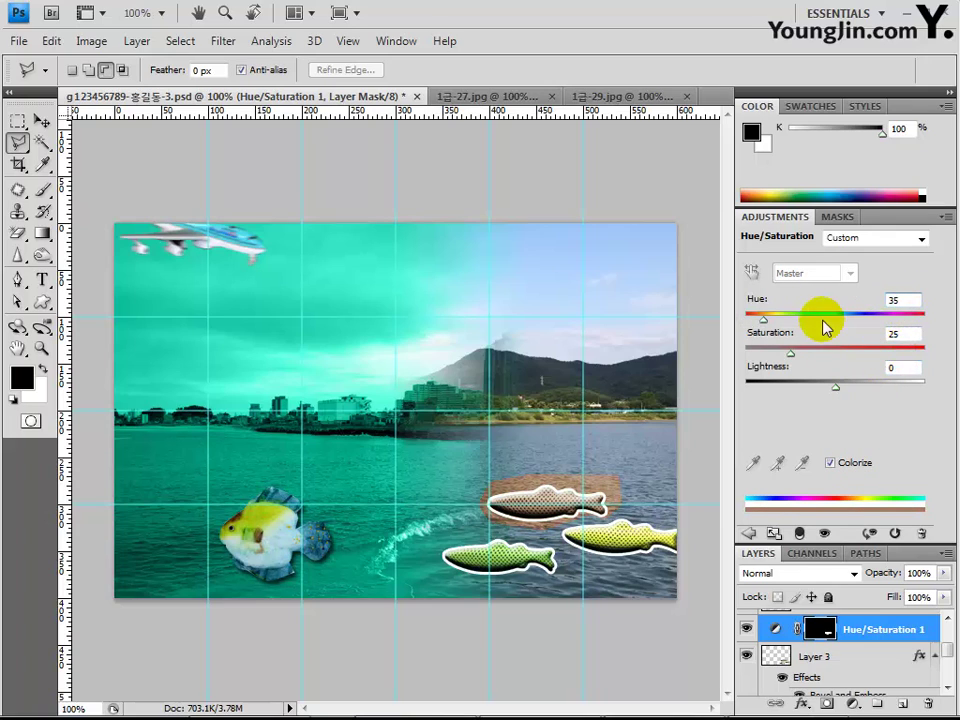
pyautogui.click(895, 334)
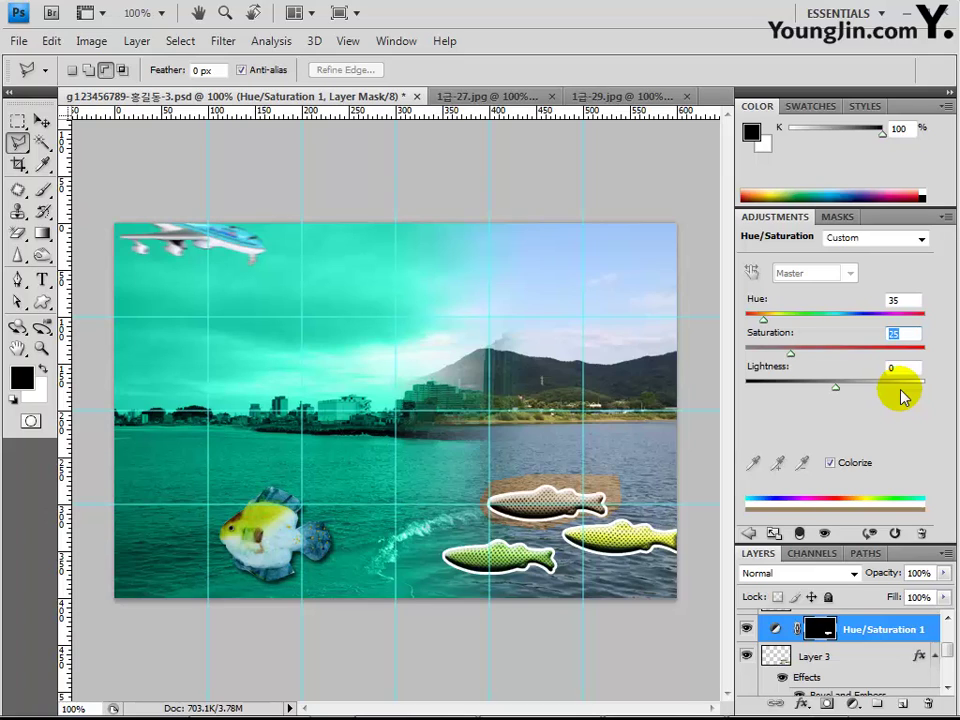
pyautogui.write('60')
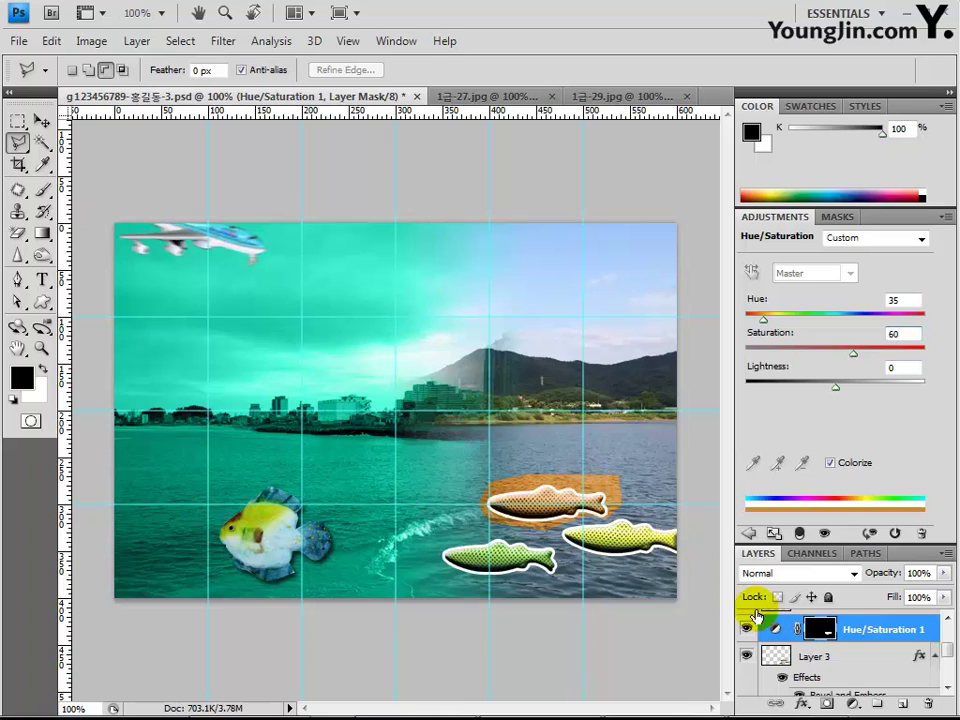
pyautogui.keyDown('alt'); pyautogui.click(871, 641); pyautogui.keyUp('alt')
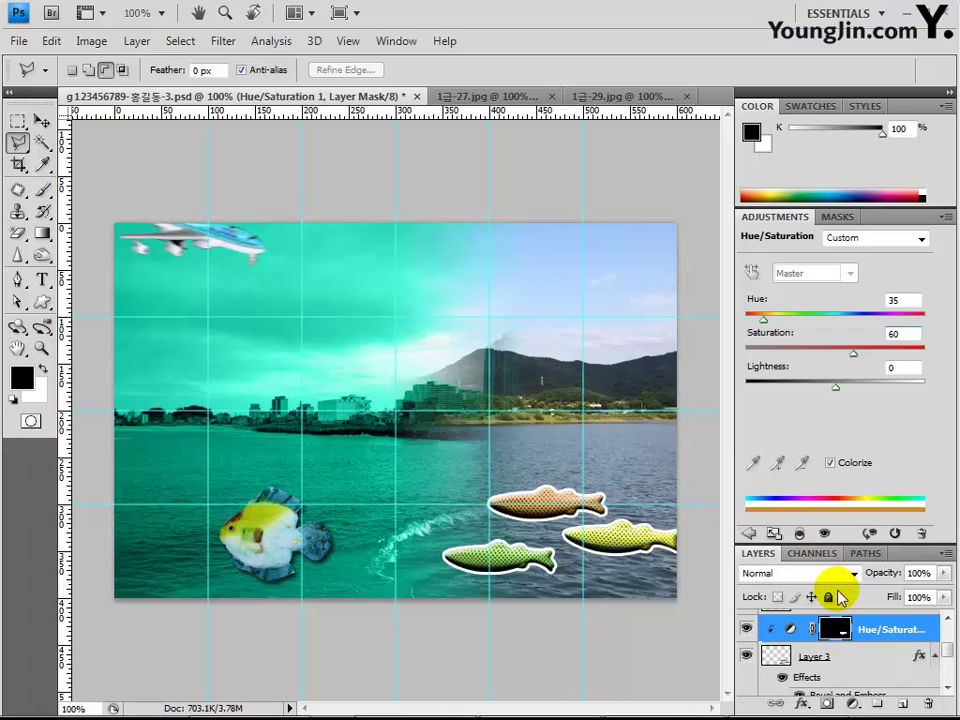
# - Draw a white rounded rectangle with a 20 px radius directly above Layer 2, from the blue-yellow fish to just past the image's right edge
pyautogui.scroll(-2, 845, 663)
pyautogui.click(864, 674)
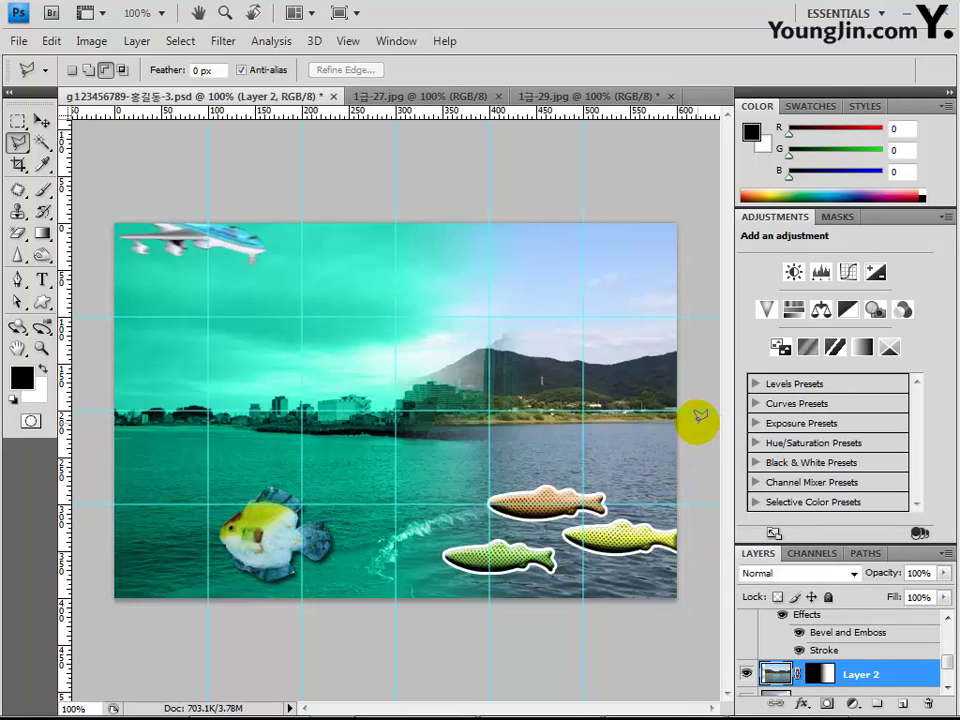
pyautogui.click(45, 305)
pyautogui.click(104, 316)
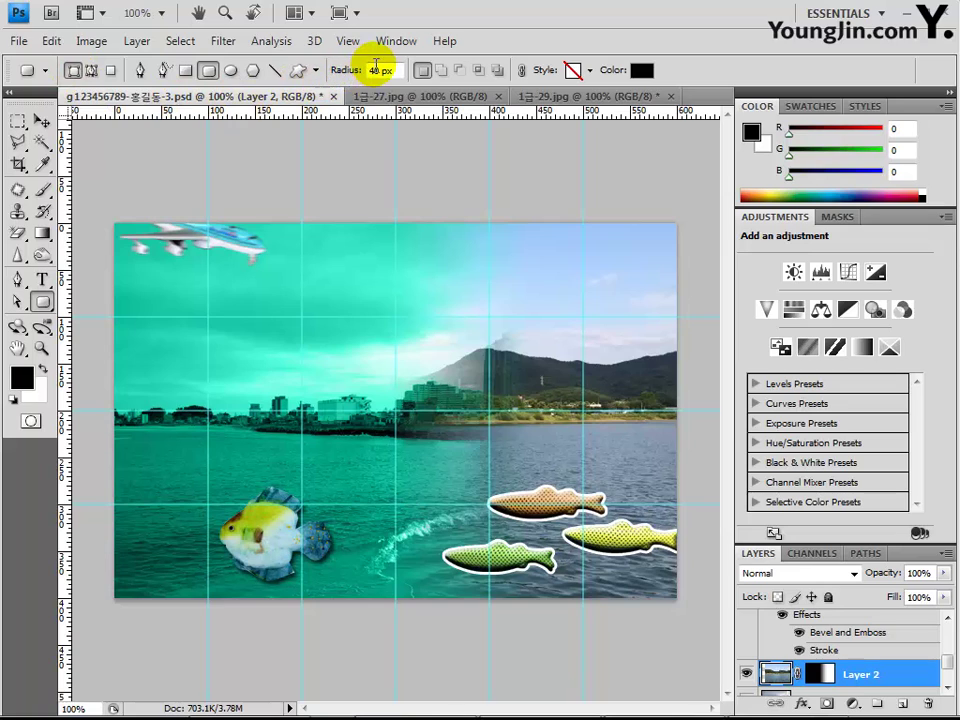
pyautogui.write('20')
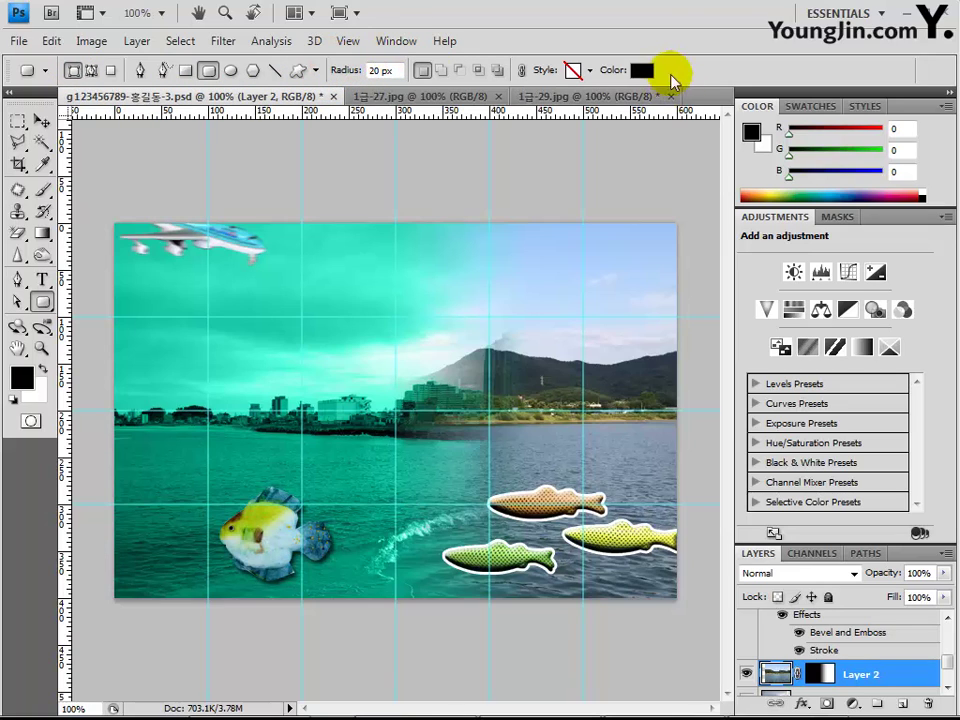
pyautogui.click(639, 70)
pyautogui.click(363, 201)
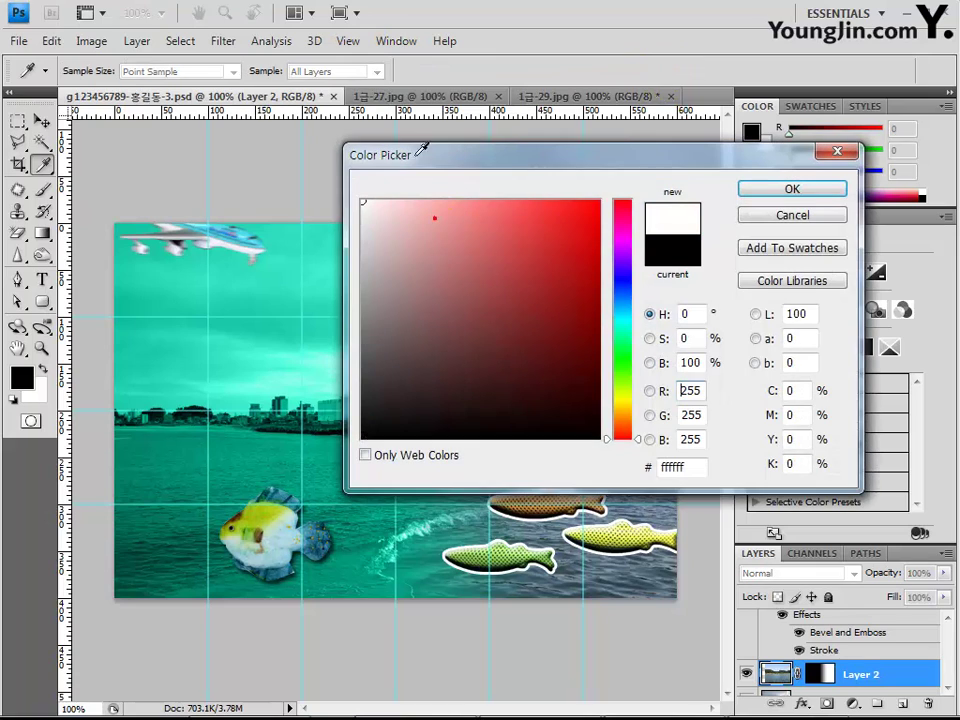
pyautogui.click(792, 188)
pyautogui.click(660, 260)
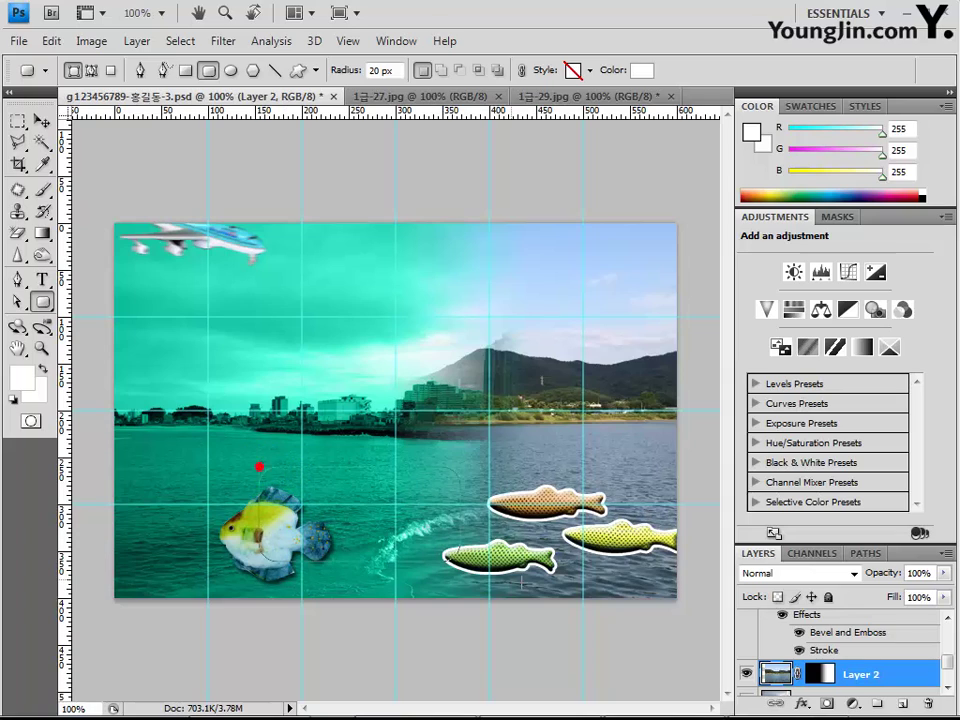
pyautogui.moveTo(255, 465); pyautogui.dragTo(692, 590)
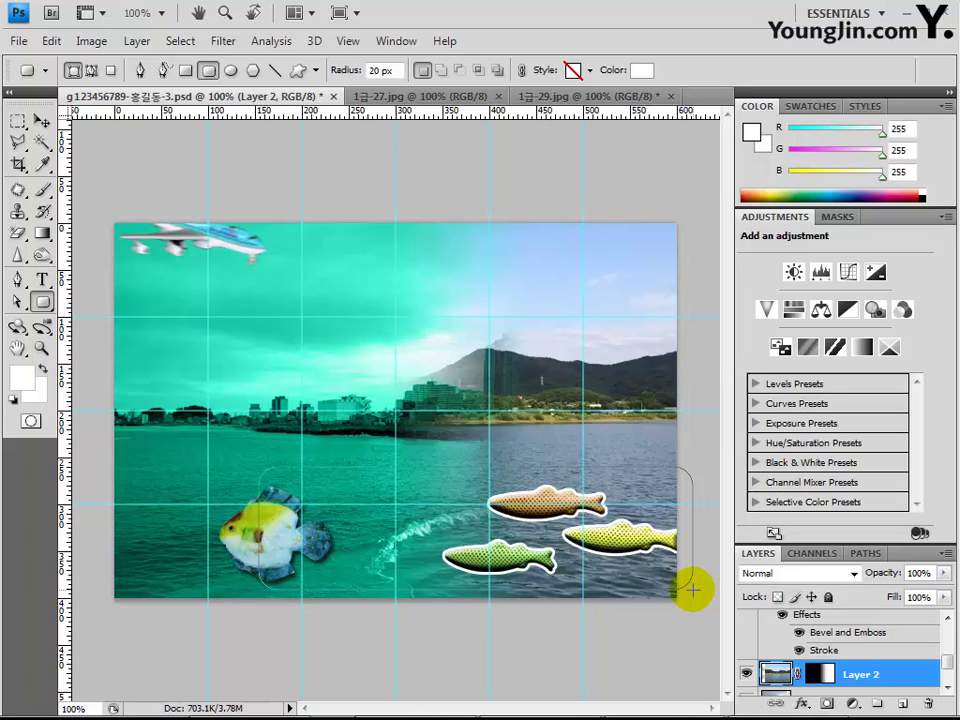
pyautogui.moveTo(692, 590); pyautogui.dragTo(692, 590)
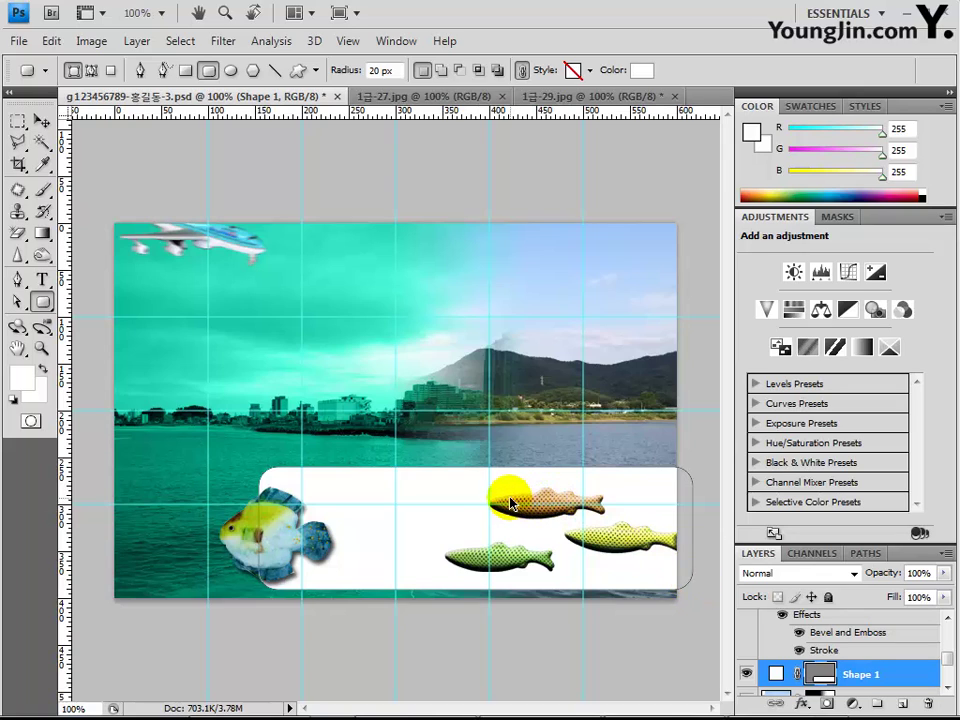
# - Reduce the rounded rectangle's height to 93.9% by lowering its upper edge, and apply the transform
pyautogui.hotkey('ctrl', 't')
pyautogui.moveTo(476, 472); pyautogui.dragTo(476, 478)
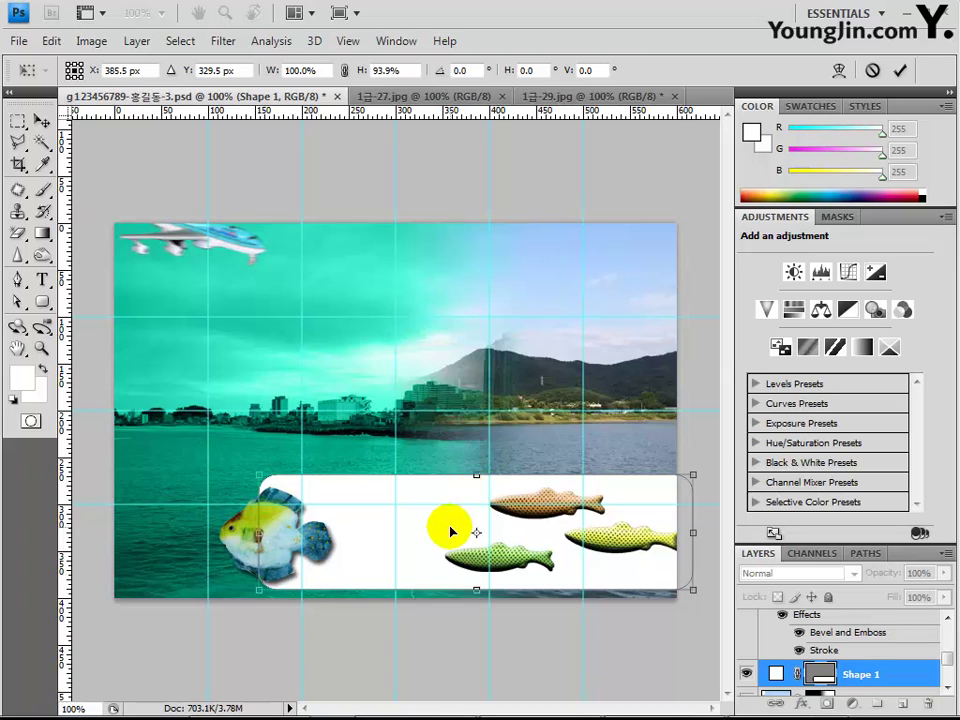
pyautogui.press('Return')
pyautogui.press('u')
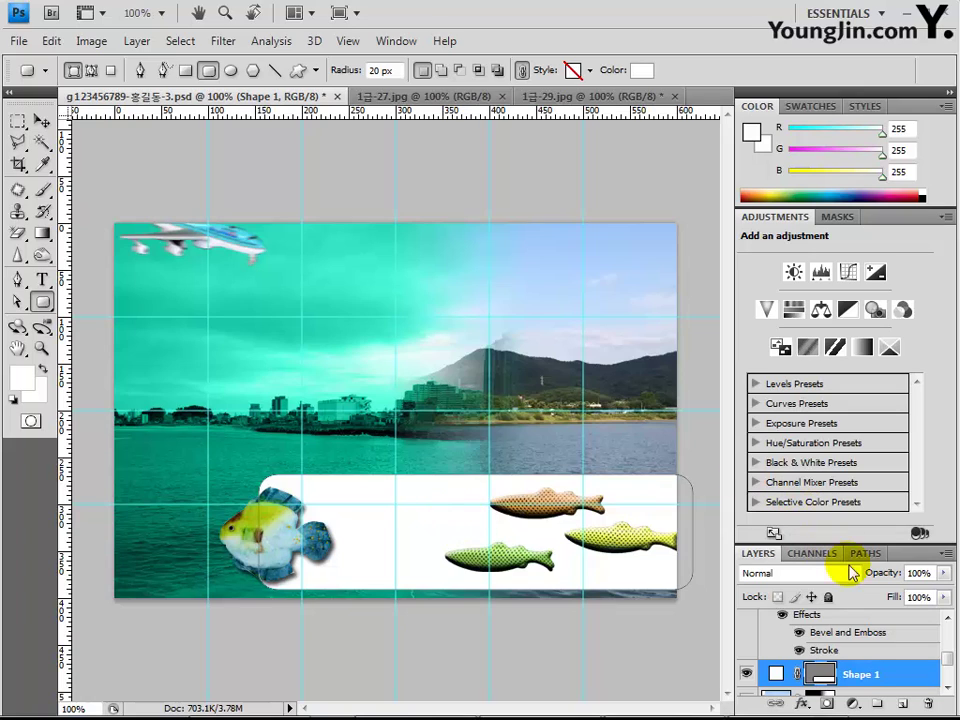
# - Set the rounded rectangle layer's opacity to 50% and add a Drop Shadow effect with the default settings
pyautogui.click(918, 573)
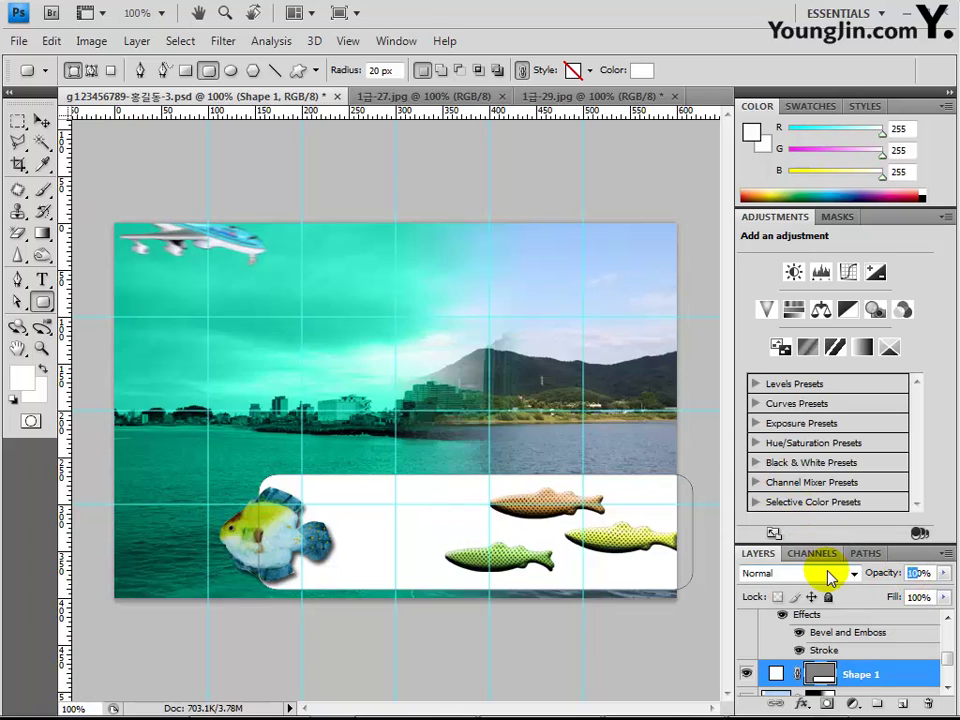
pyautogui.write('50')
pyautogui.press('Return')
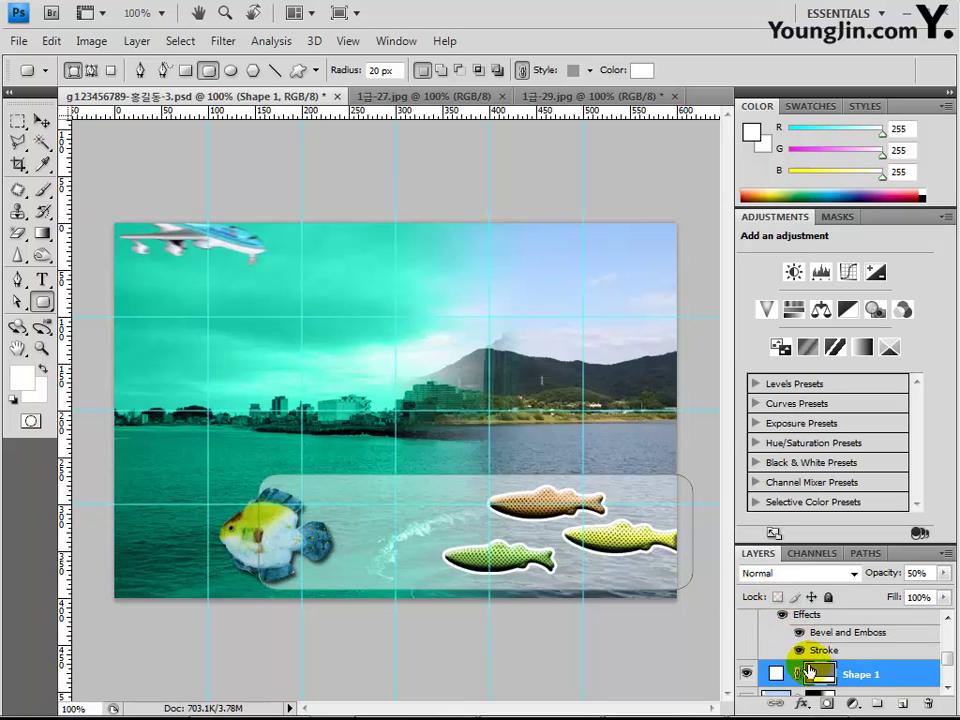
pyautogui.click(805, 704)
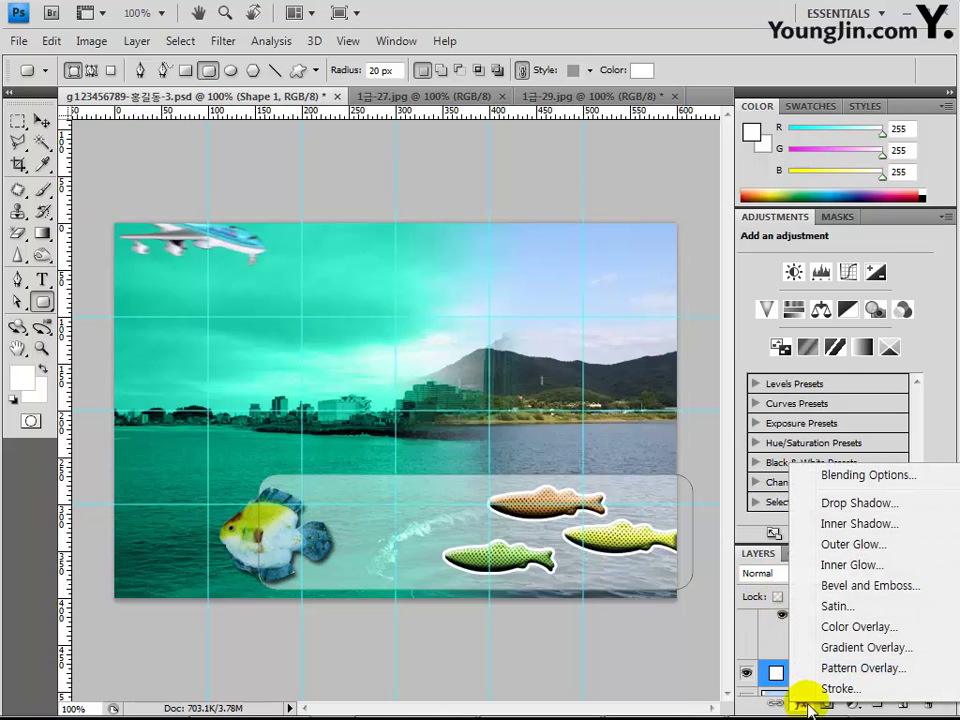
pyautogui.click(838, 503)
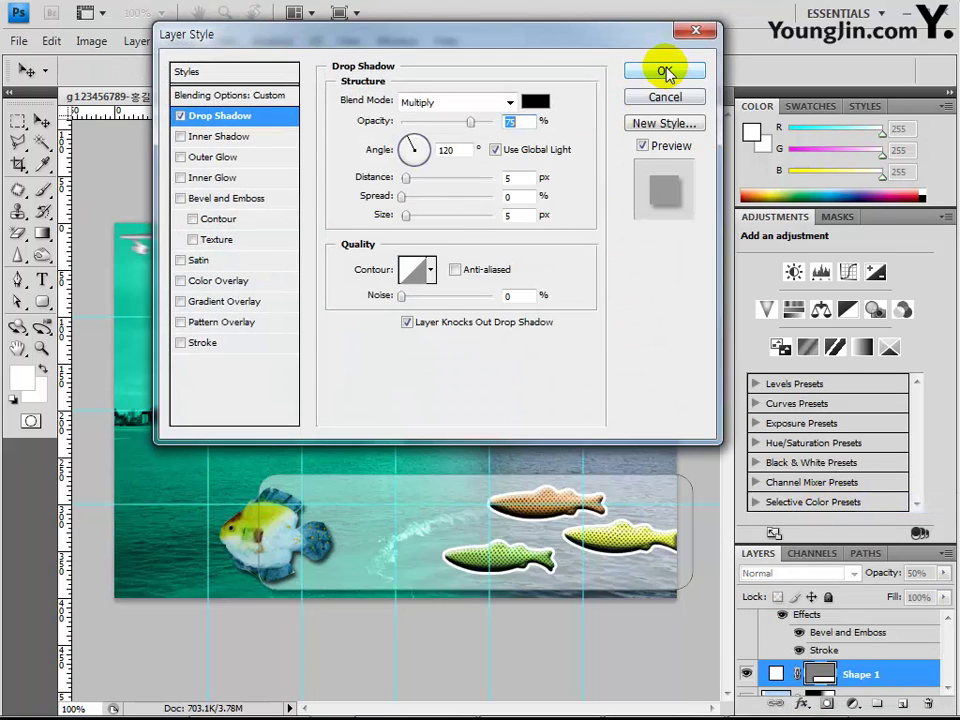
pyautogui.click(666, 73)
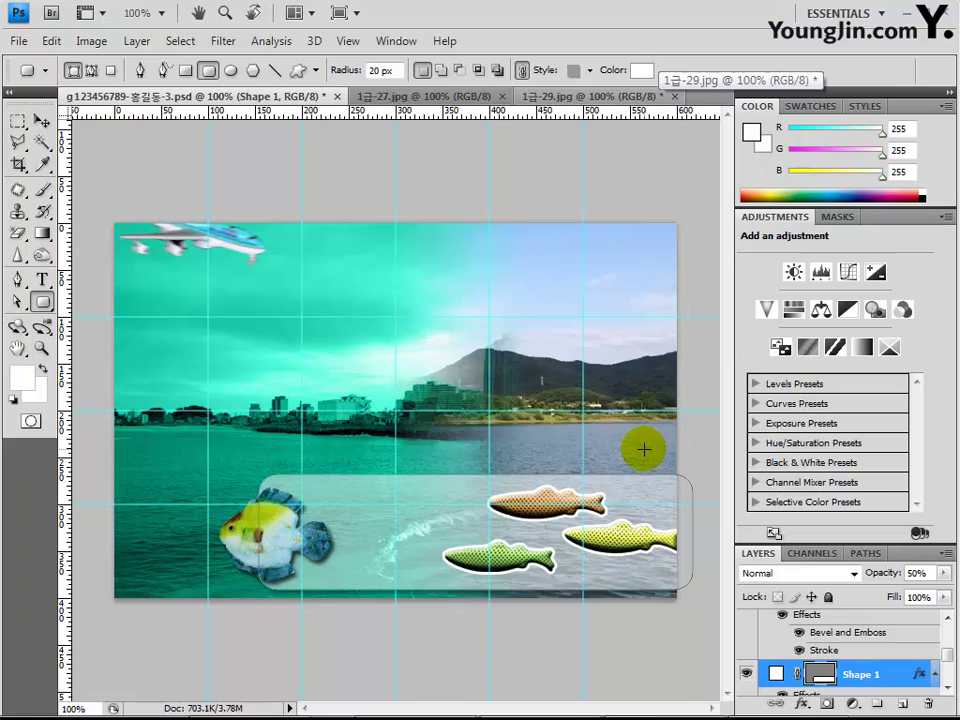
# - Draw a white three-line wave custom shape with no style above Layer 5, overlapping the translucent rectangle's upper edge beside the blue-yellow fish
pyautogui.scroll(3, 797, 643)
pyautogui.click(819, 625)
pyautogui.click(819, 627)
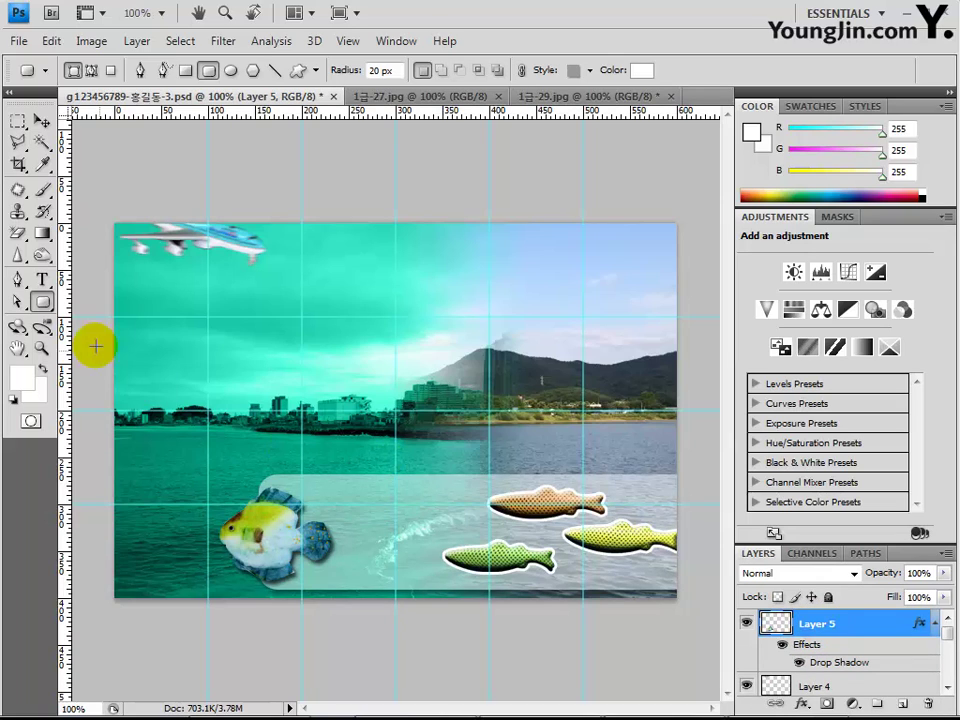
pyautogui.moveTo(44, 303); pyautogui.dragTo(160, 397)
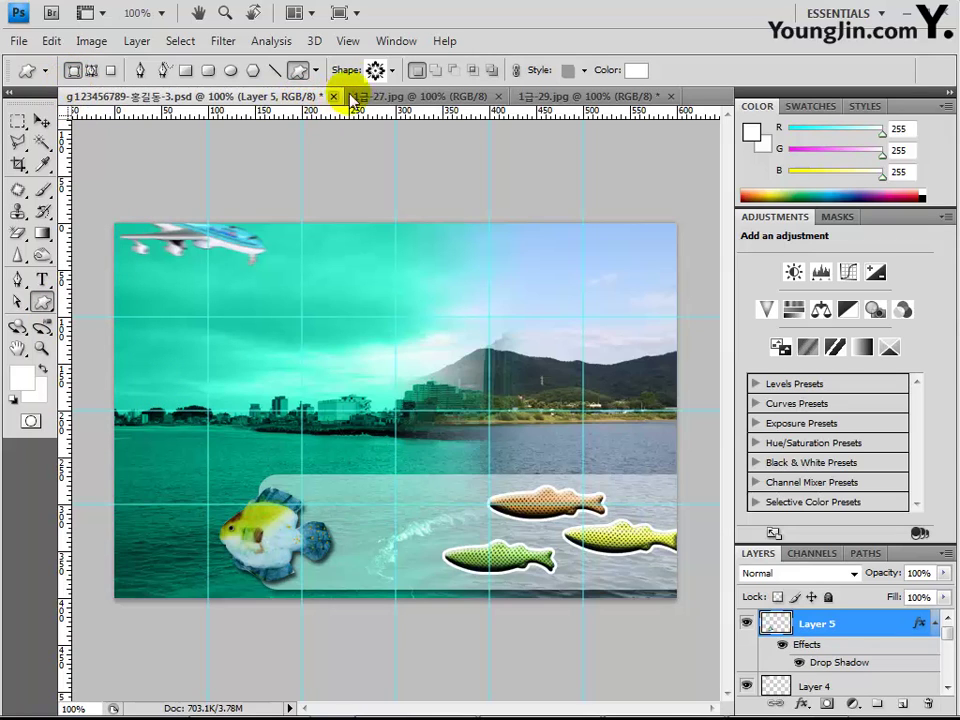
pyautogui.click(391, 72)
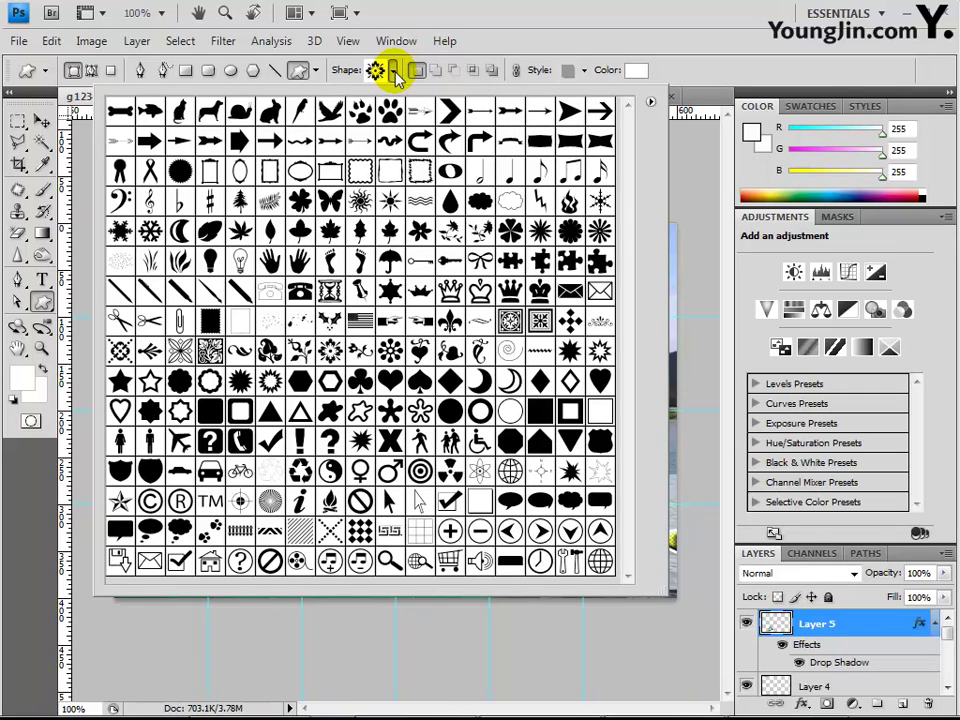
pyautogui.click(420, 203)
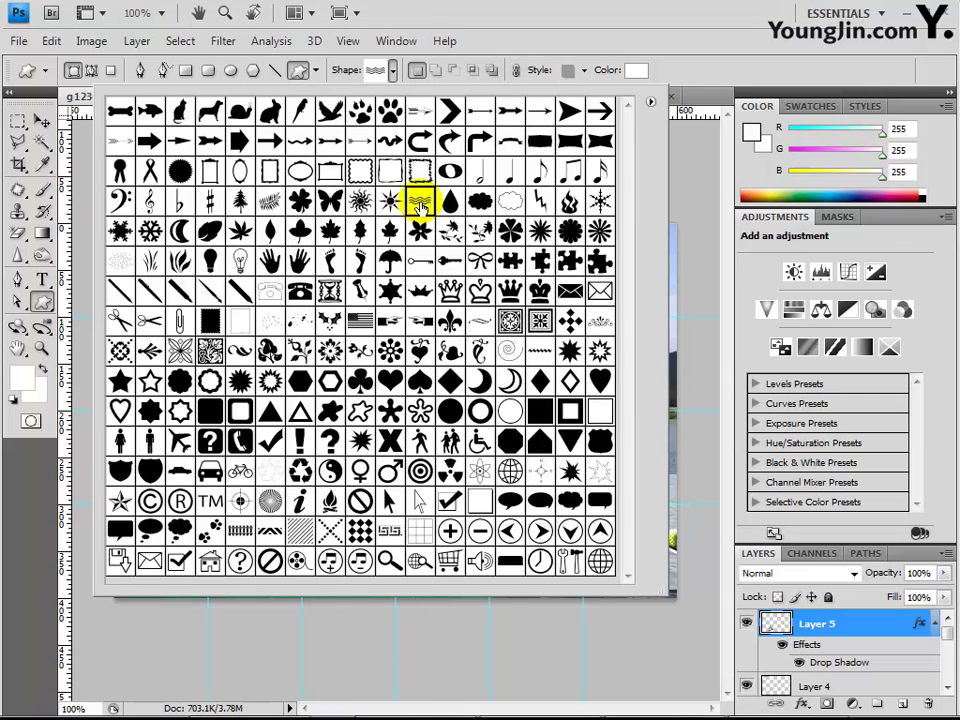
pyautogui.doubleClick(420, 203)
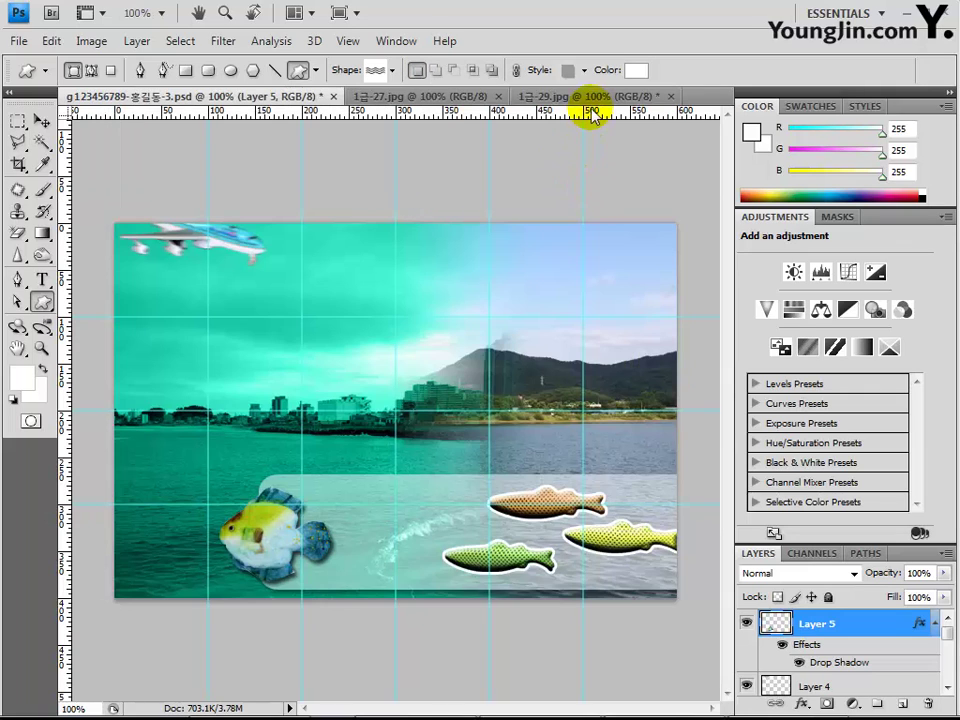
pyautogui.click(585, 72)
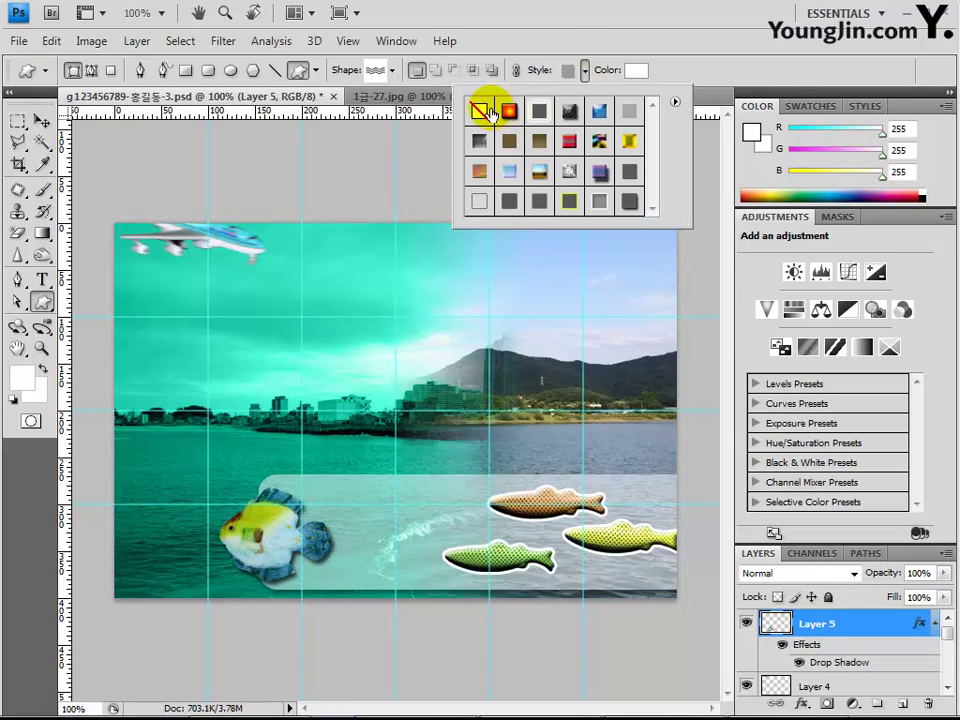
pyautogui.click(481, 110)
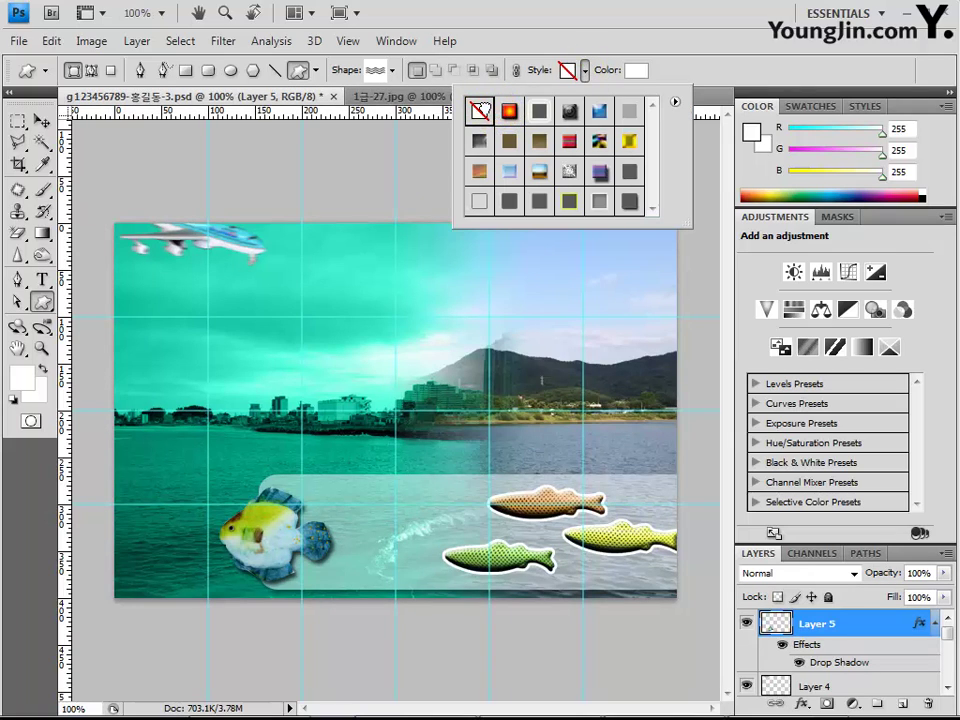
pyautogui.click(637, 72)
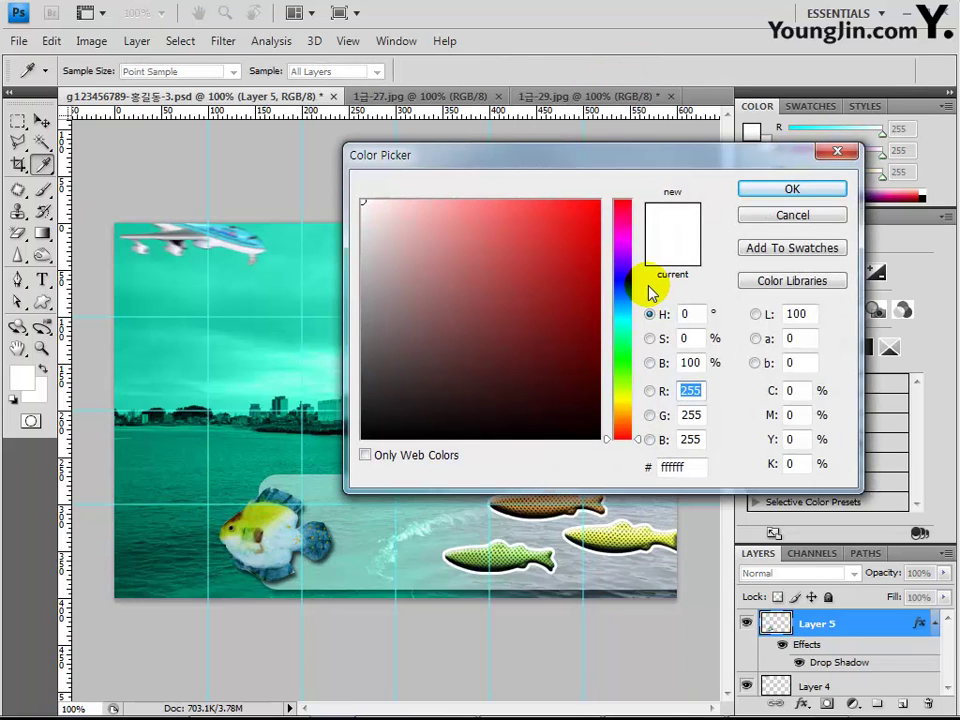
pyautogui.click(786, 189)
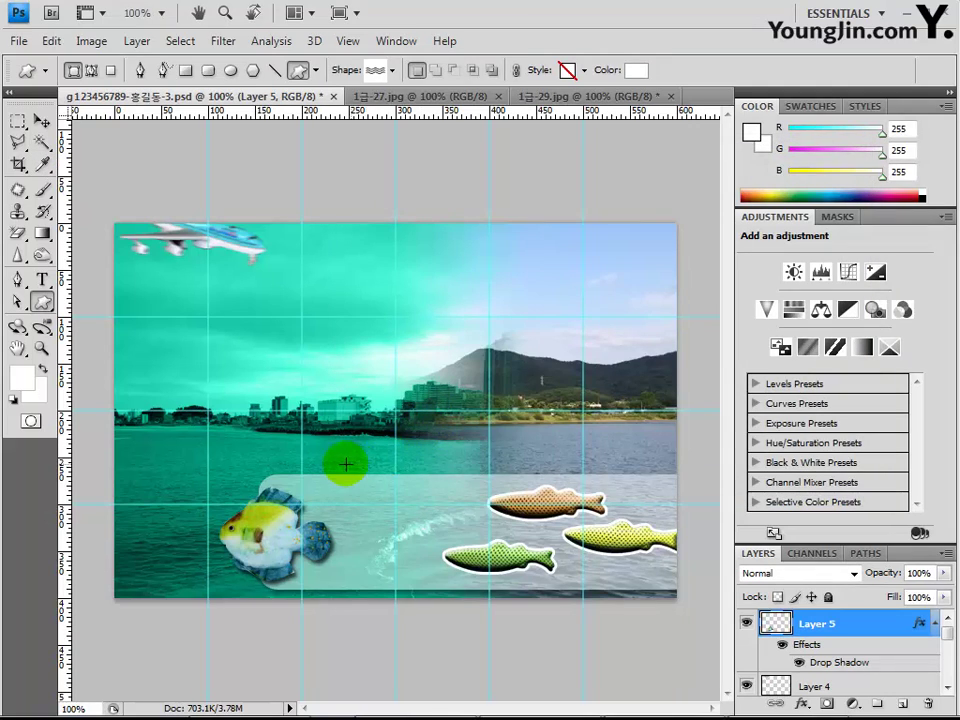
pyautogui.moveTo(333, 451)
pyautogui.mouseDown()
pyautogui.moveTo(460, 507)
pyautogui.moveTo(441, 504)
pyautogui.mouseUp()
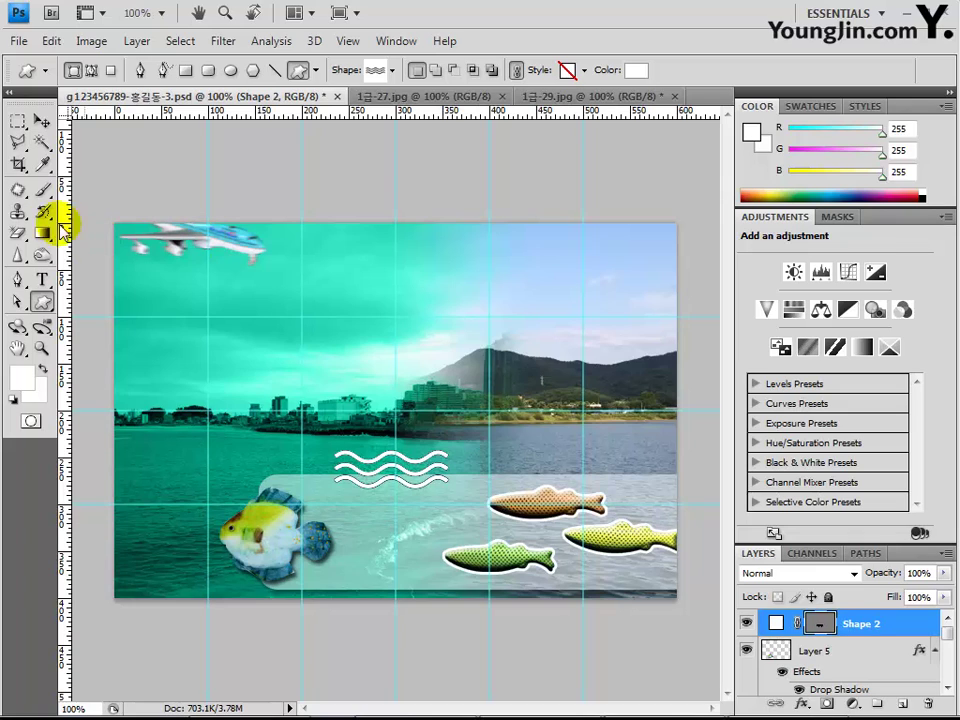
# - Add white horizontal text "SUMMER" in Arial Bold, 90 pt, across the upper part of the turquoise sky, above Shape 2
pyautogui.click(43, 281)
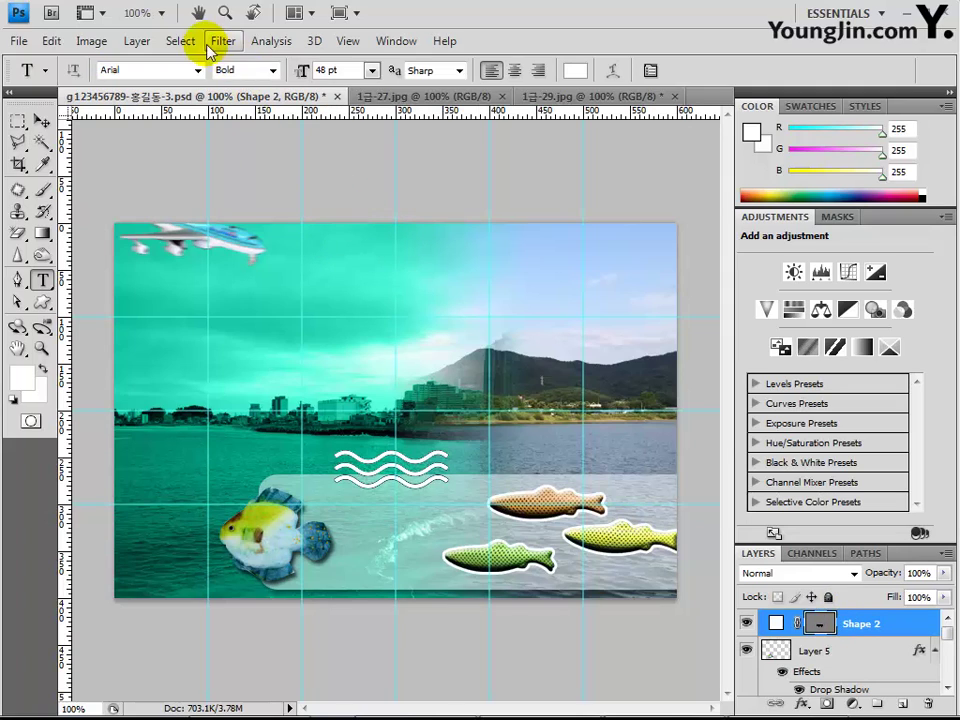
pyautogui.click(343, 75)
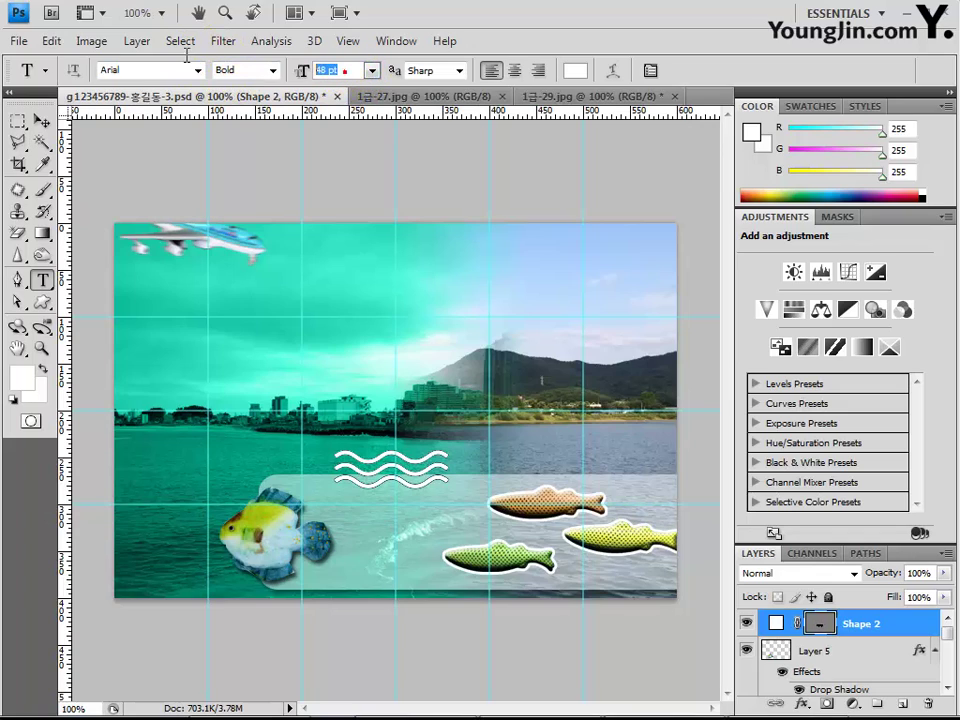
pyautogui.write('90')
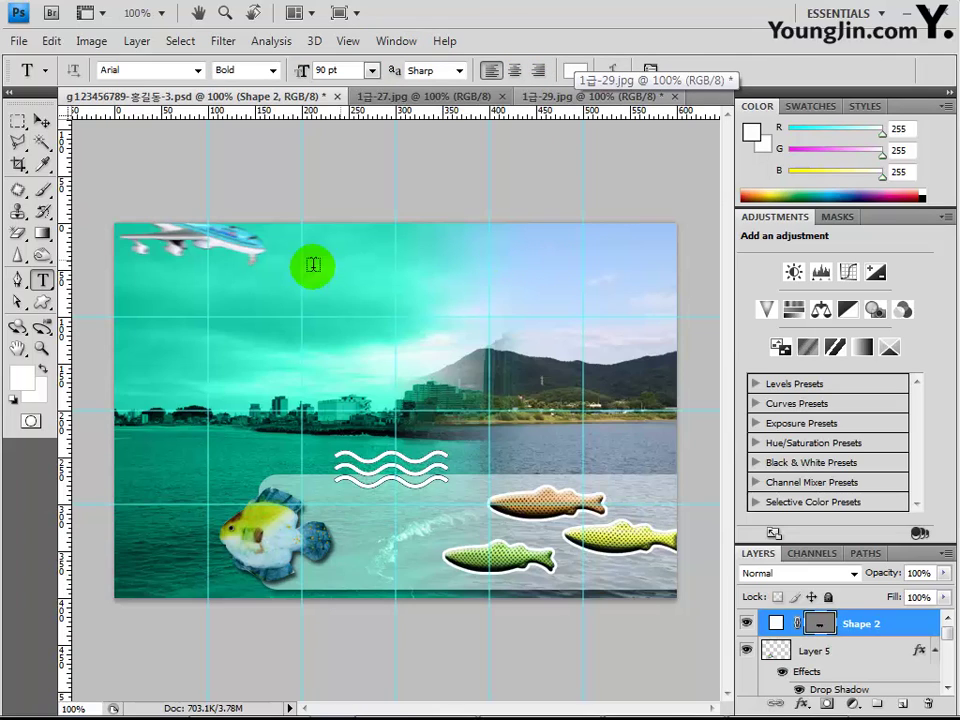
pyautogui.click(132, 297)
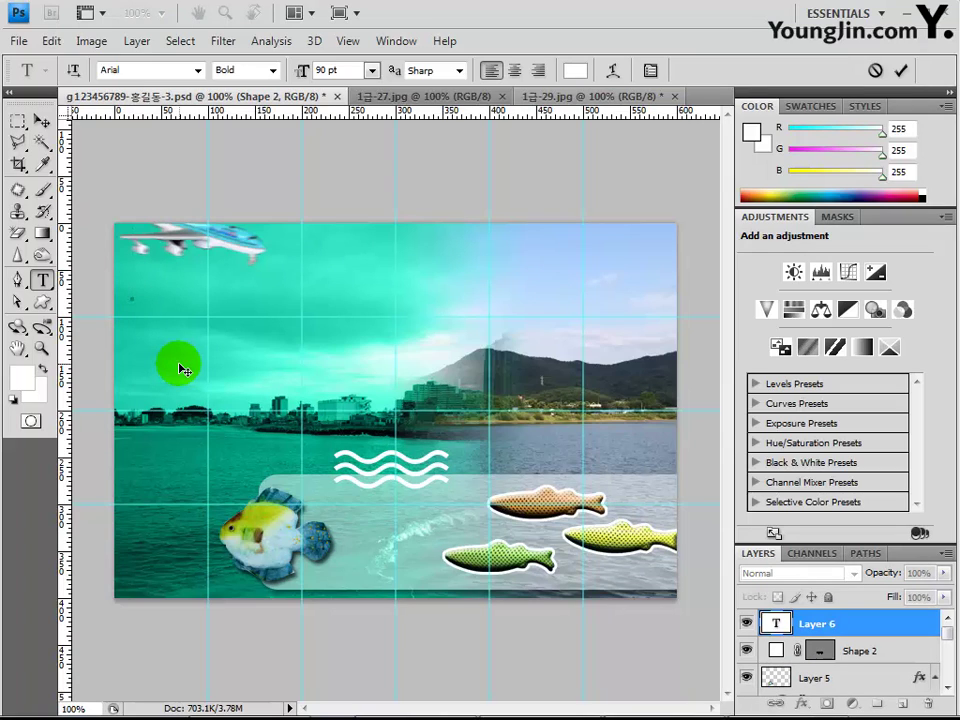
pyautogui.write('SU')
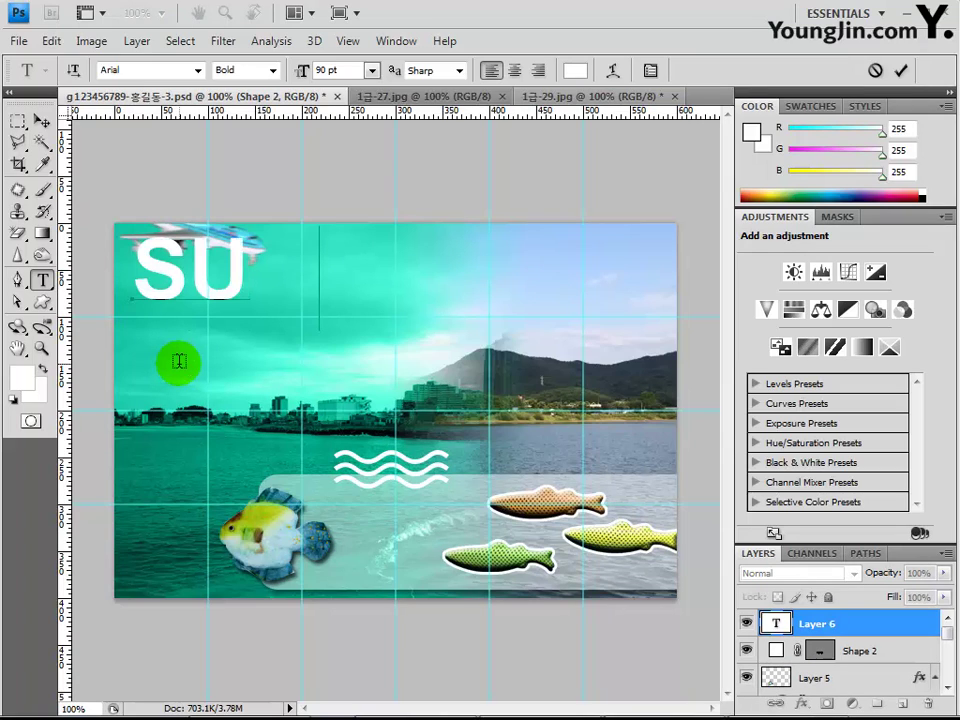
pyautogui.write('MER')
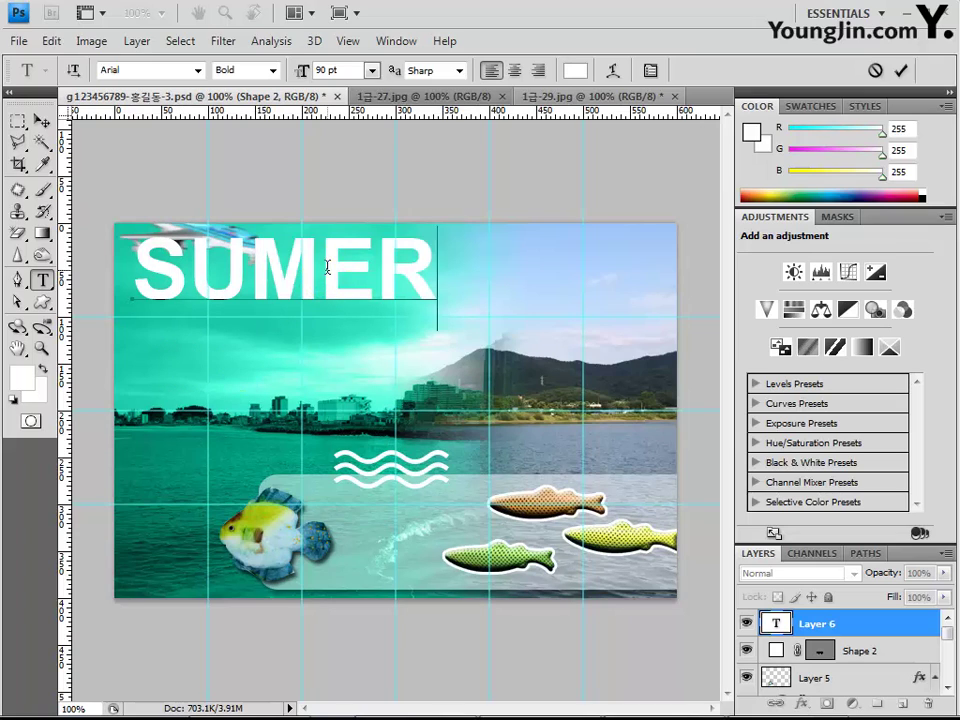
pyautogui.click(327, 267)
pyautogui.write('M')
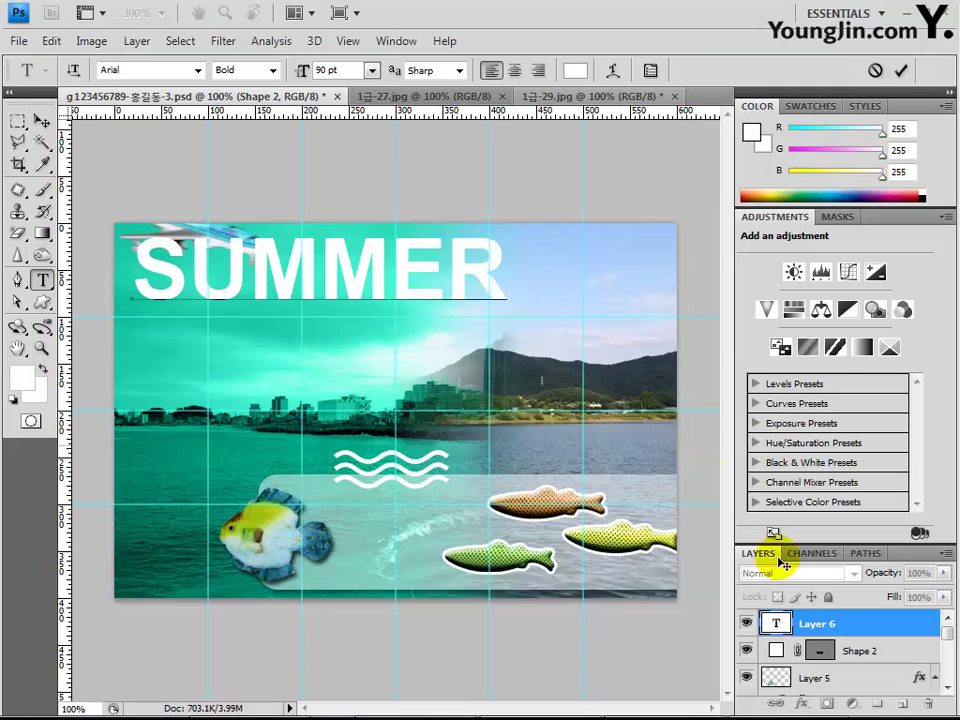
pyautogui.click(806, 625)
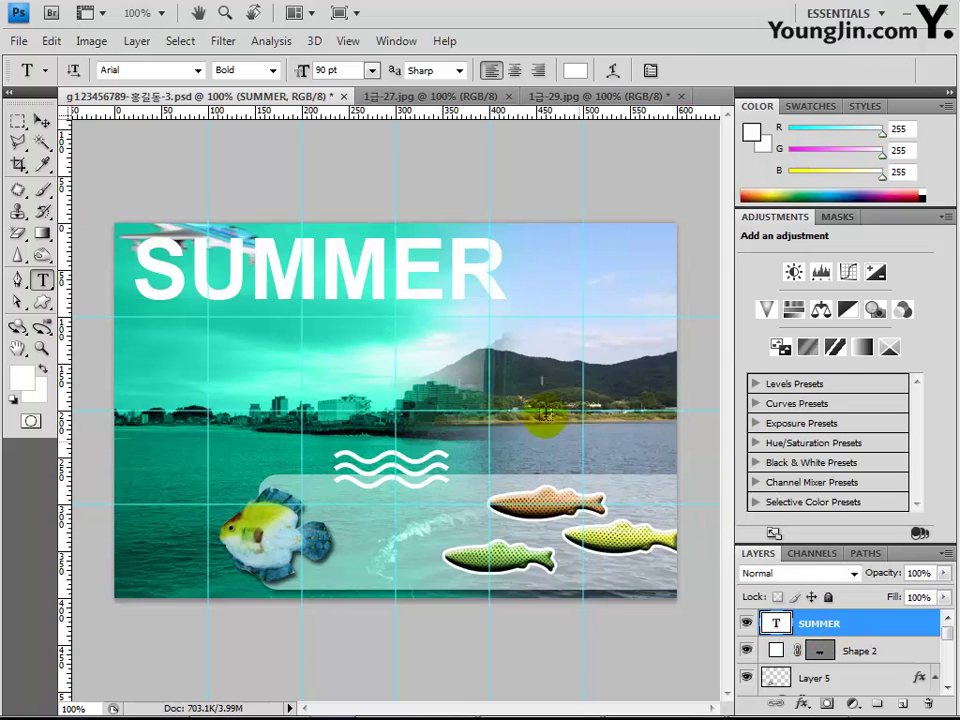
# - Rotate the SUMMER text 90° clockwise, place it along the image's left edge at about X 25.5 px, Y 199 px, and apply the transform
pyautogui.hotkey('ctrl', 't')
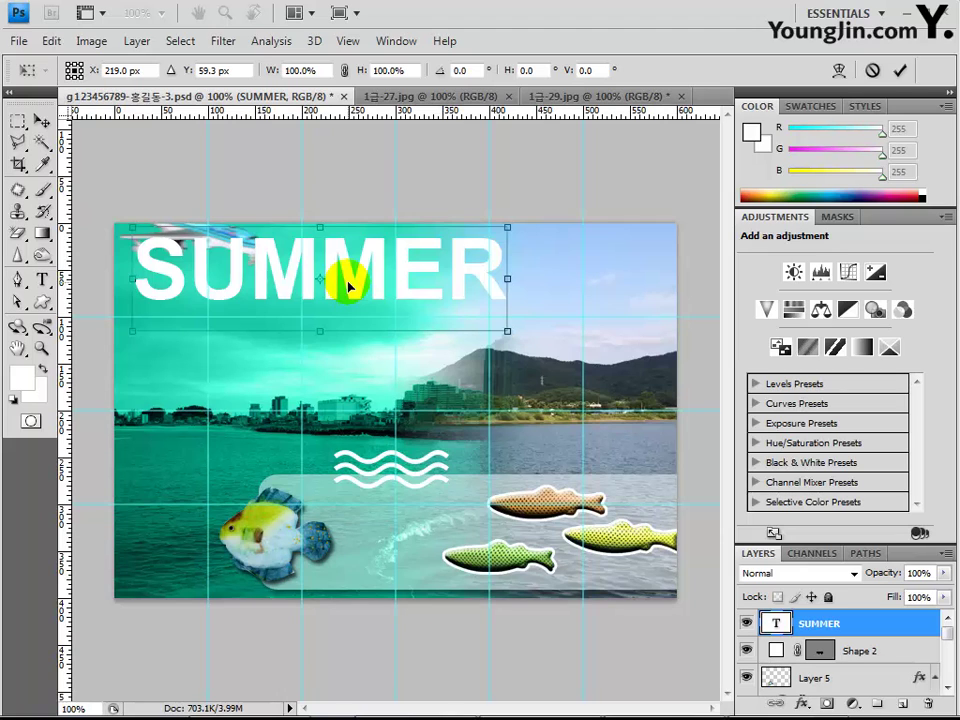
pyautogui.moveTo(550, 342); pyautogui.dragTo(308, 549)
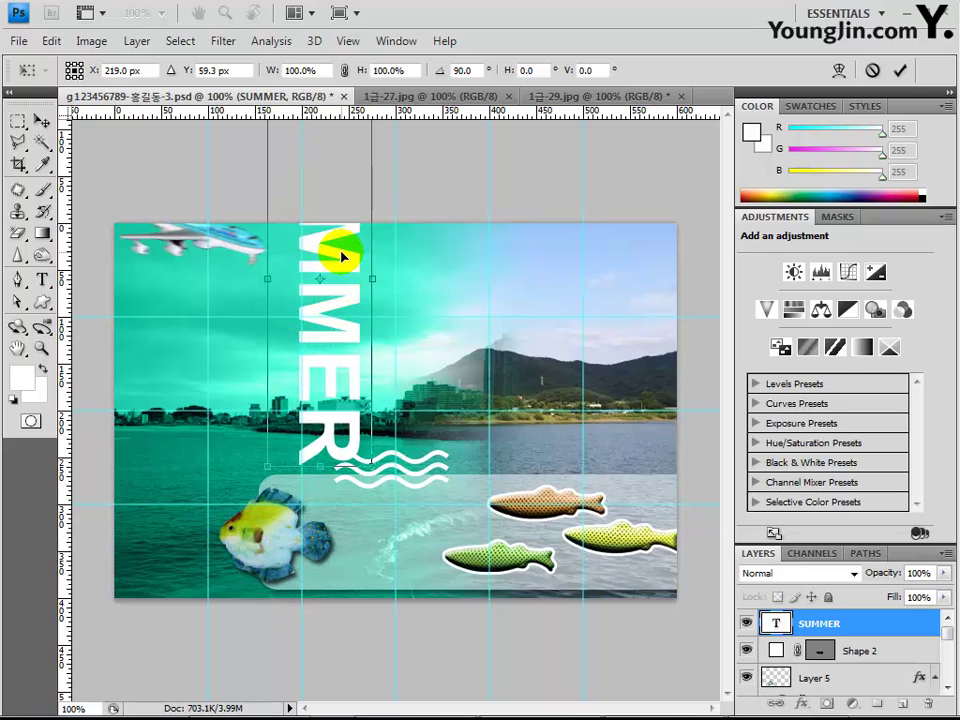
pyautogui.moveTo(341, 258); pyautogui.dragTo(166, 393)
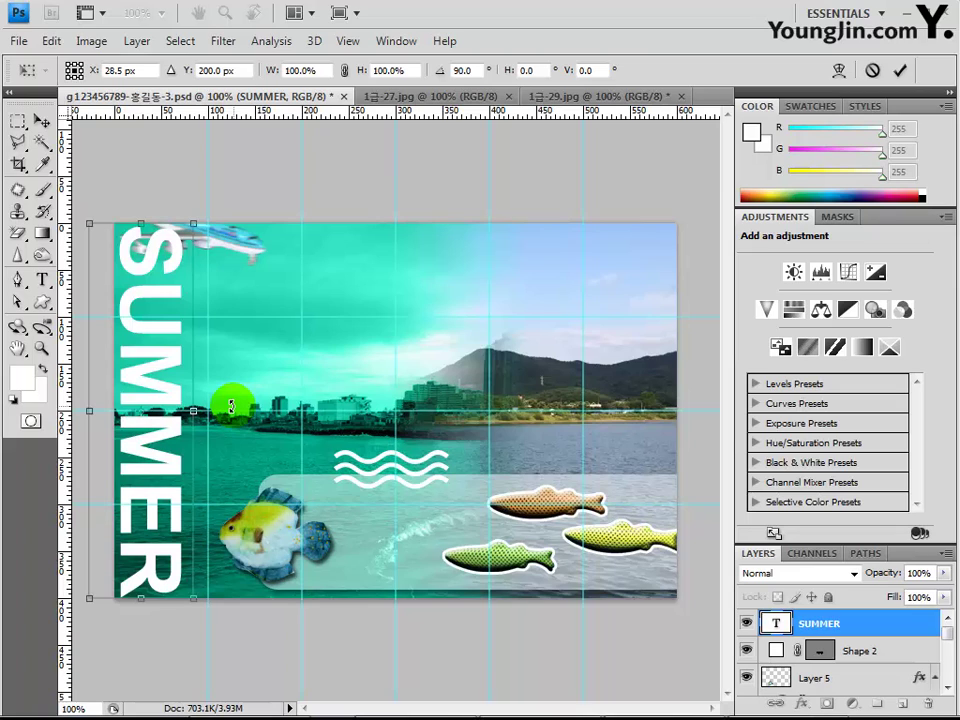
pyautogui.press('Left')
pyautogui.press('Left')
pyautogui.press('Left')
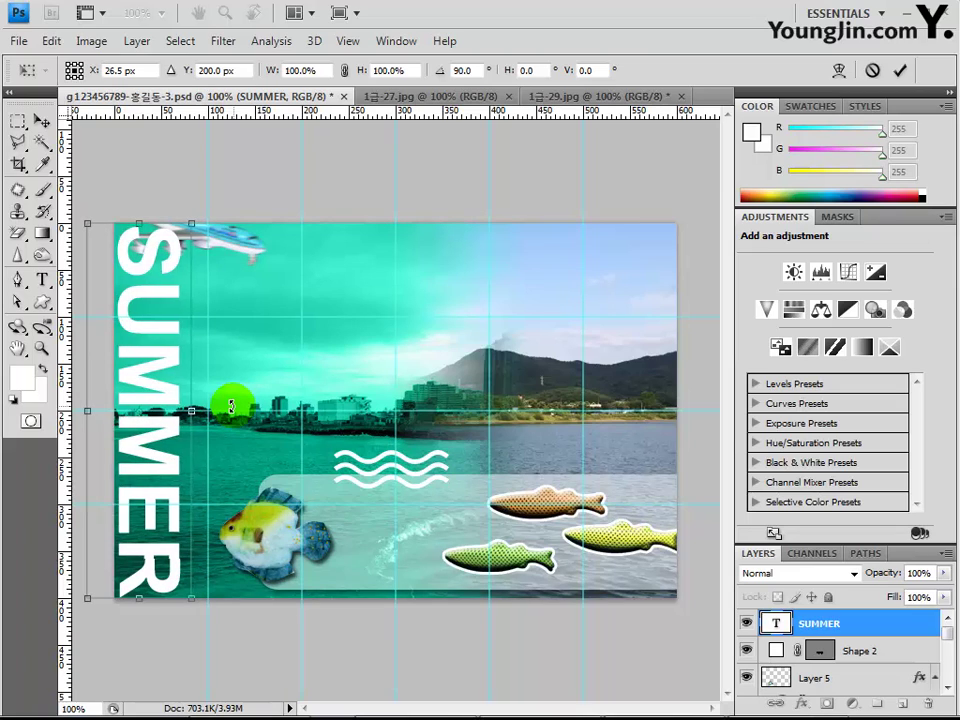
pyautogui.press('Up')
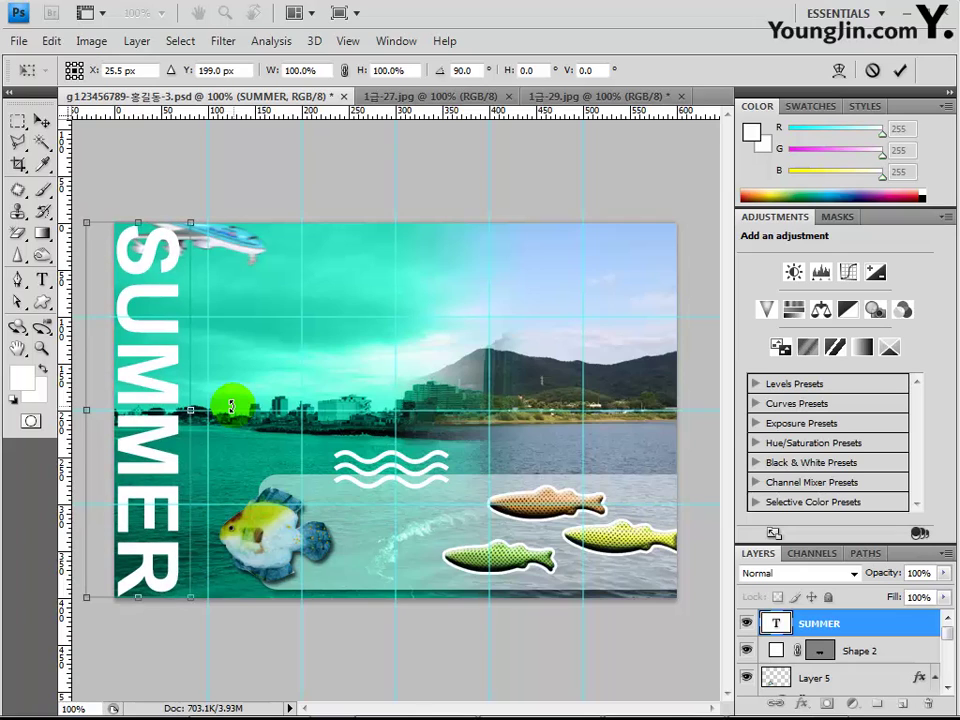
pyautogui.press('Return')
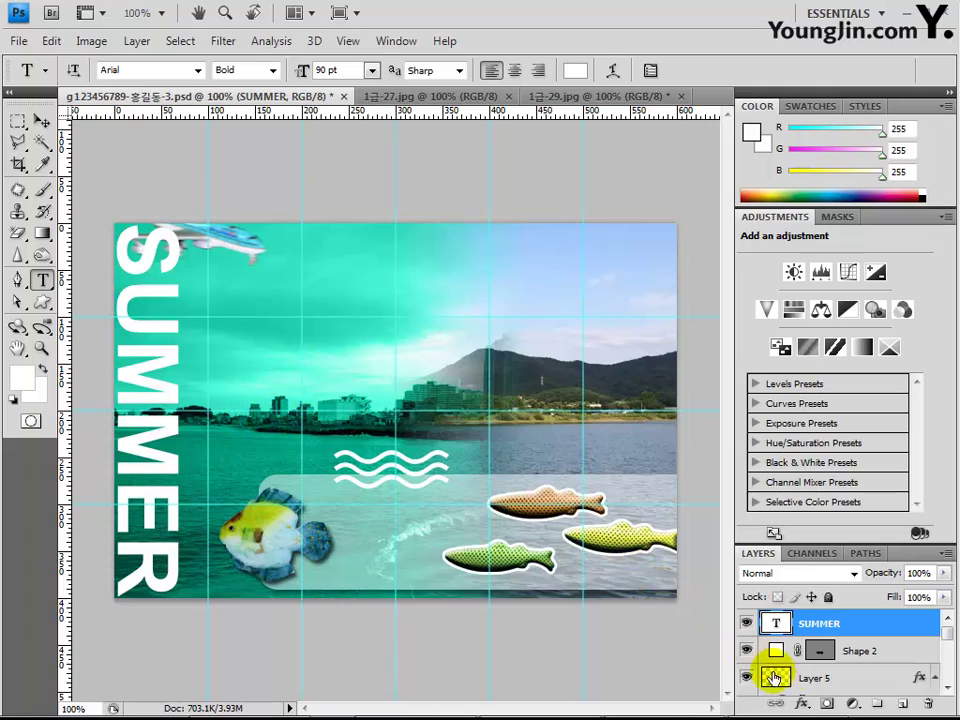
# - Add a Drop Shadow effect with the default settings to the SUMMER text layer and set its blending mode to Overlay
pyautogui.click(801, 703)
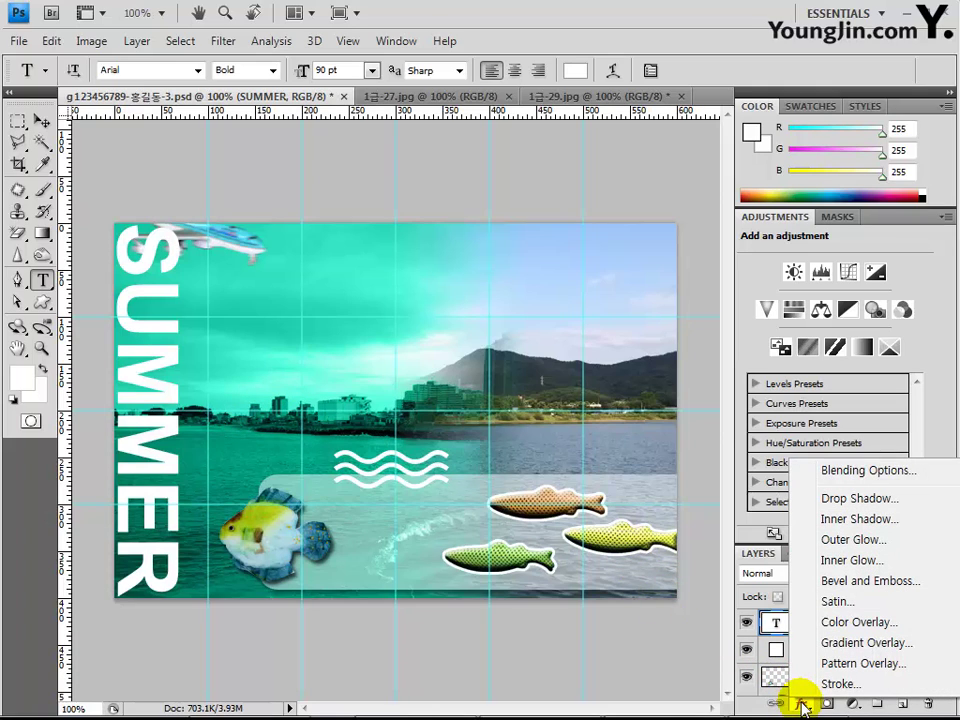
pyautogui.click(838, 500)
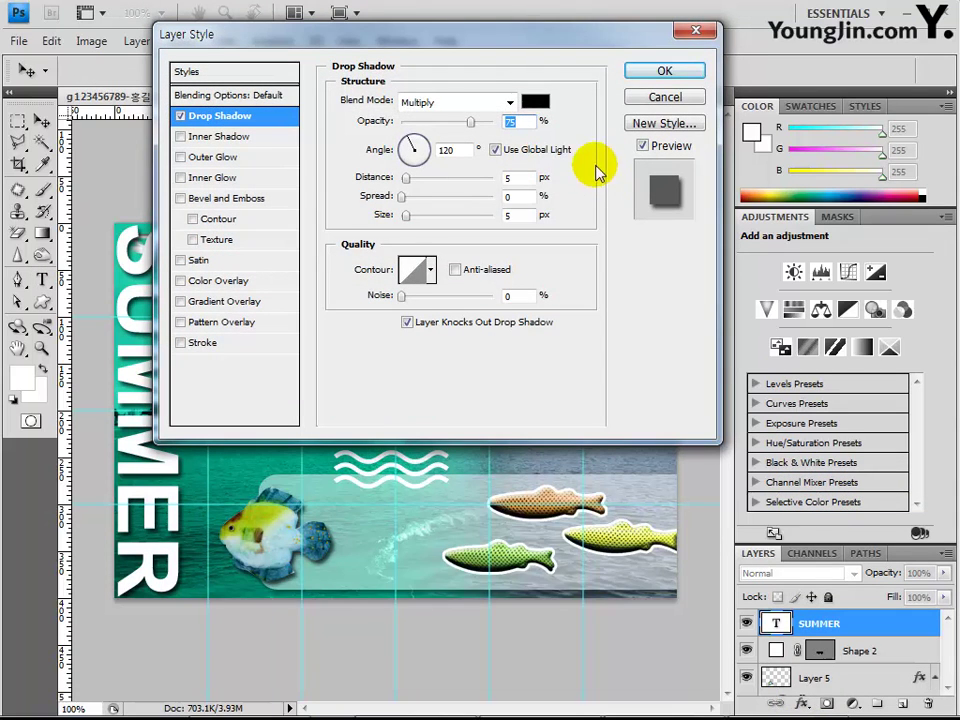
pyautogui.click(664, 72)
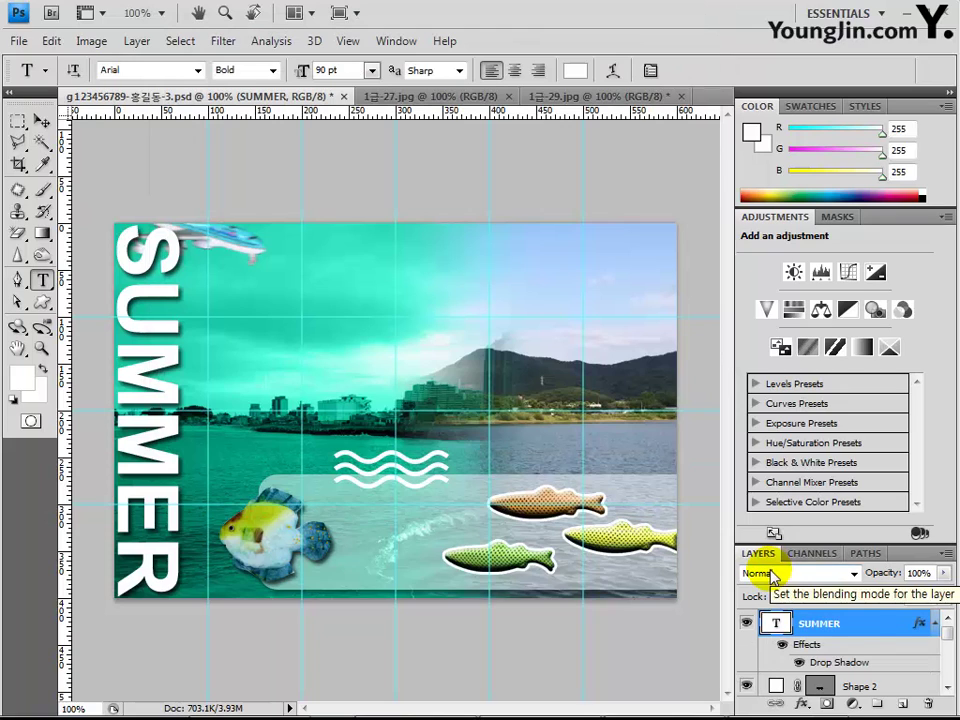
pyautogui.click(852, 574)
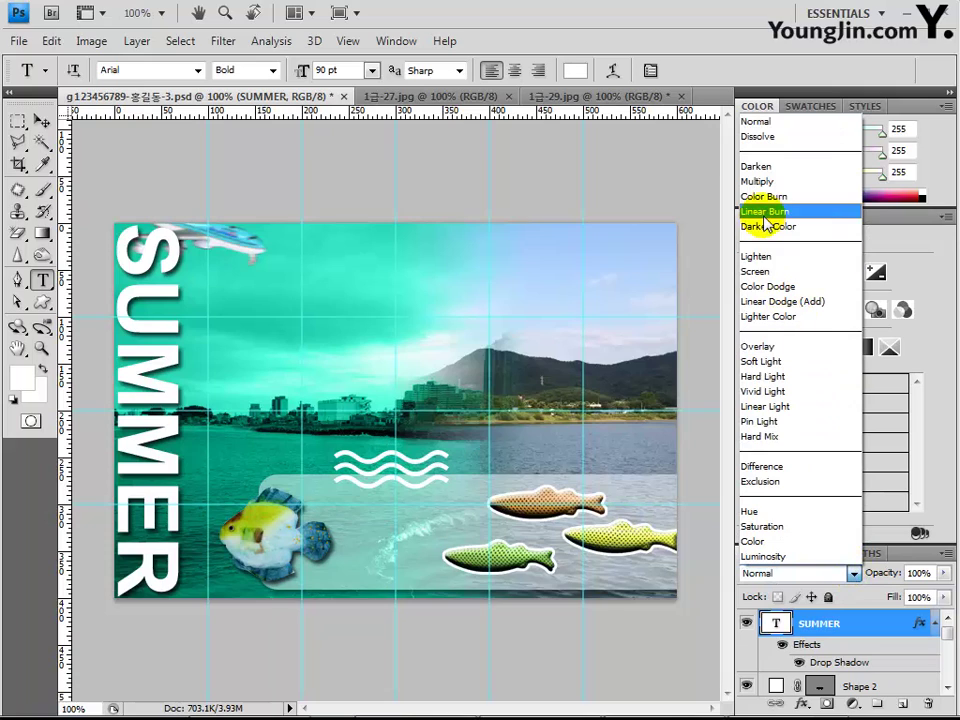
pyautogui.click(790, 346)
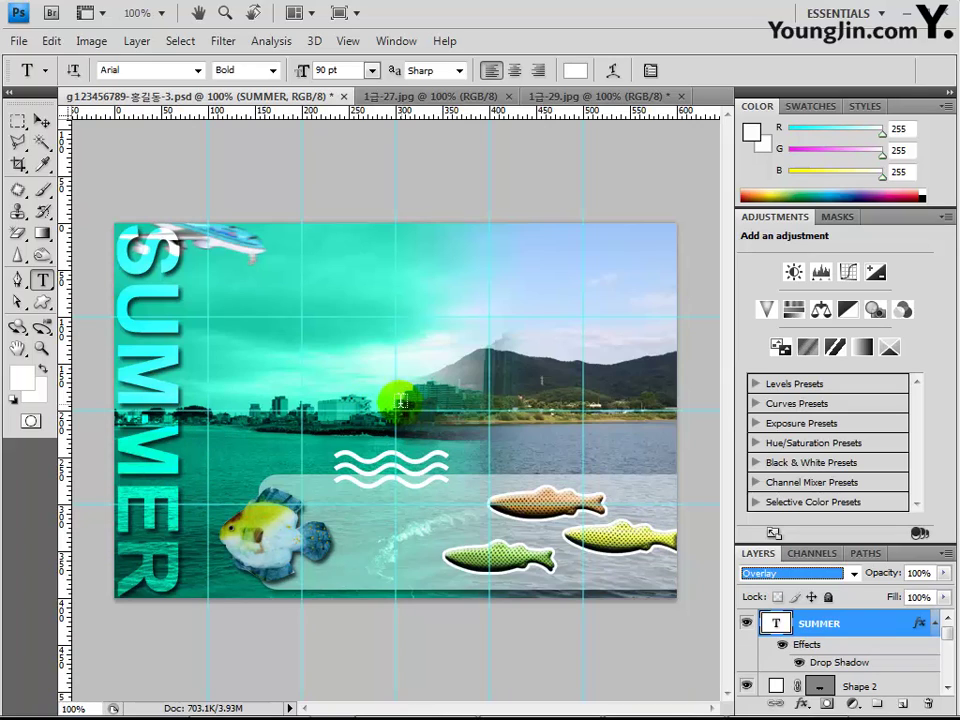
# - Add white text "COOOO L" in Arial Regular, 50 pt, in the turquoise sky beside the SUMMER text, as a new layer above it
pyautogui.click(210, 302)
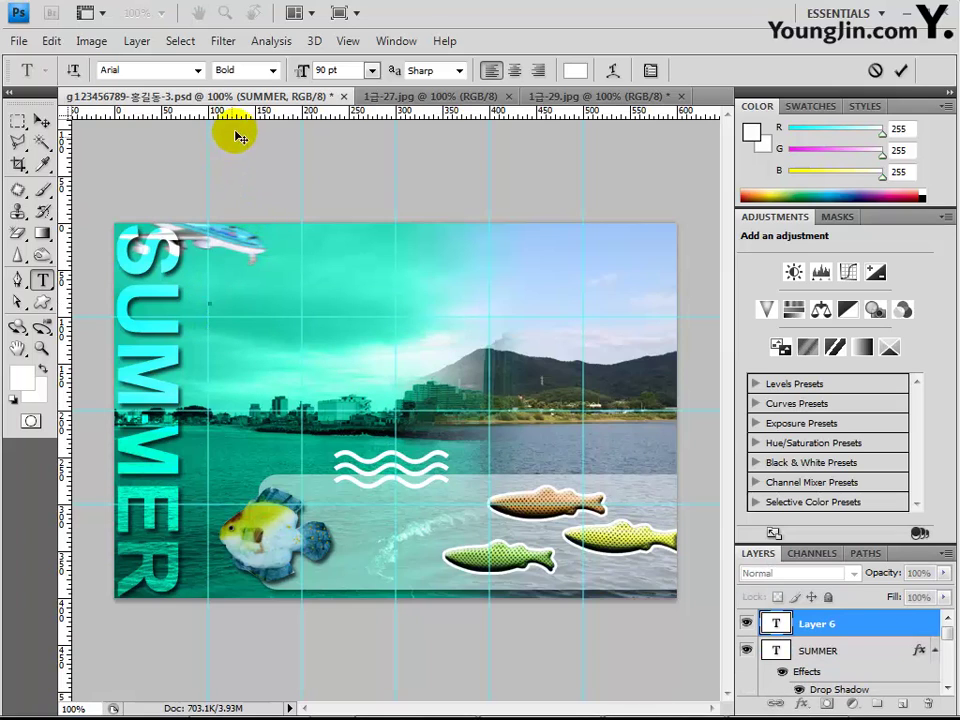
pyautogui.click(273, 71)
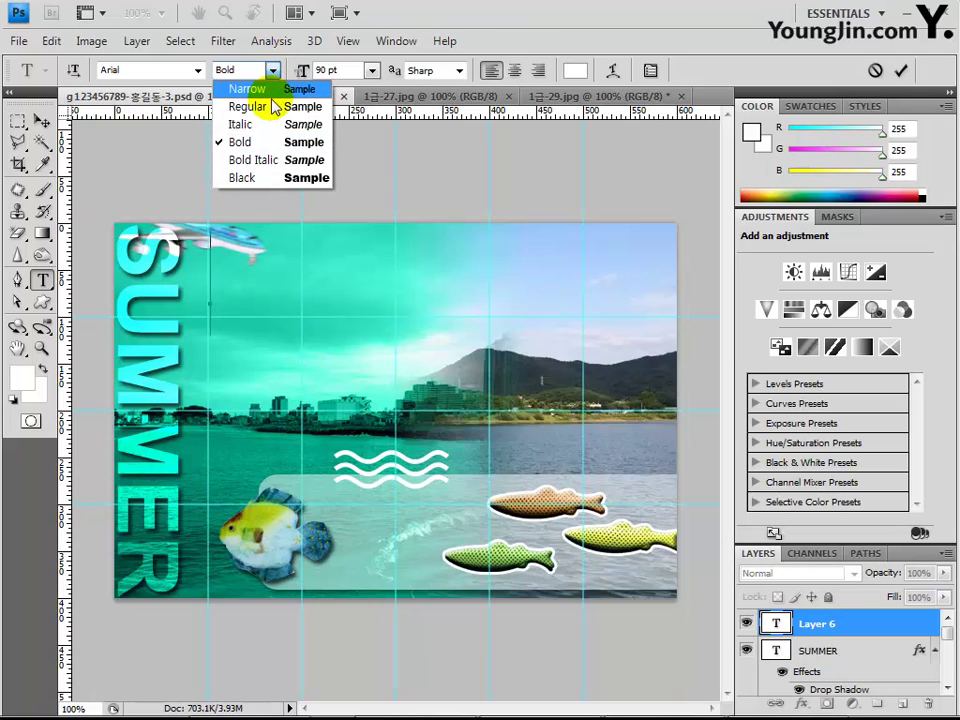
pyautogui.click(272, 106)
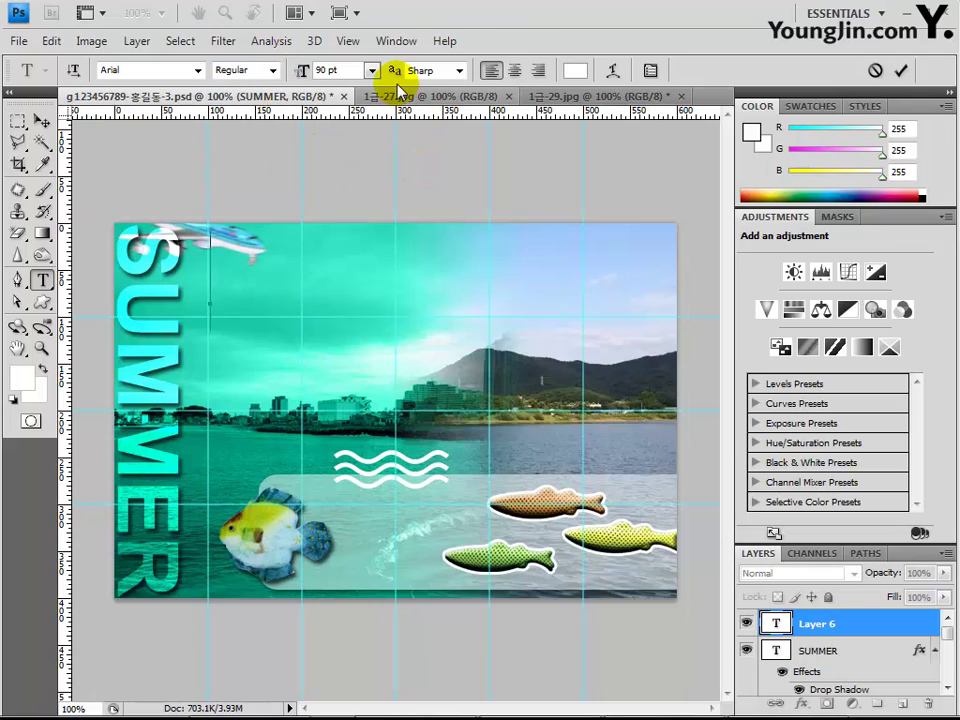
pyautogui.doubleClick(321, 68)
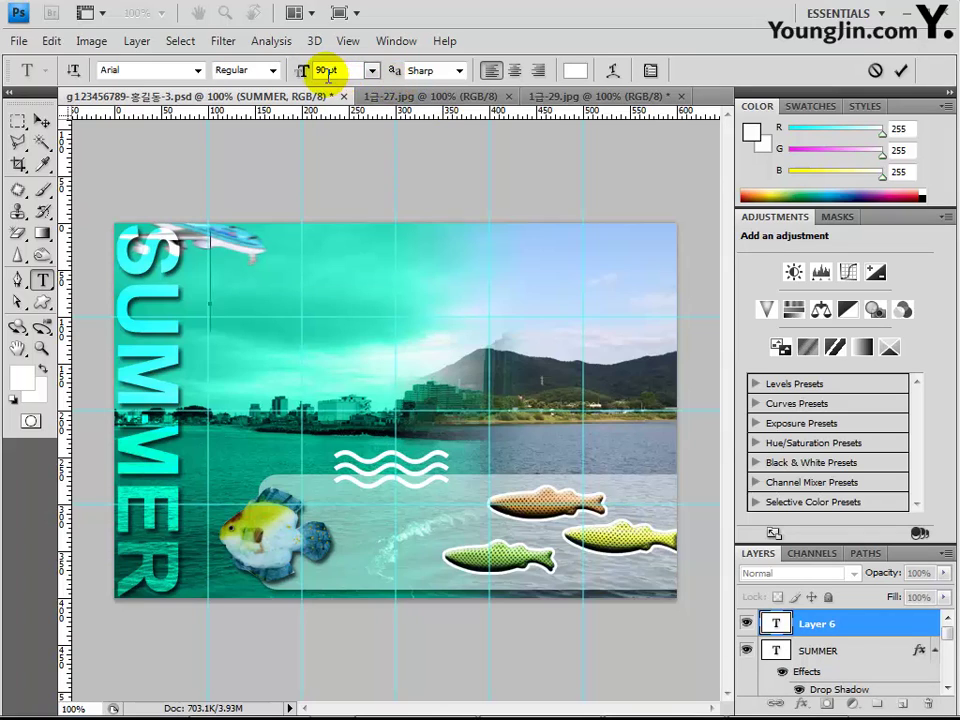
pyautogui.write('50')
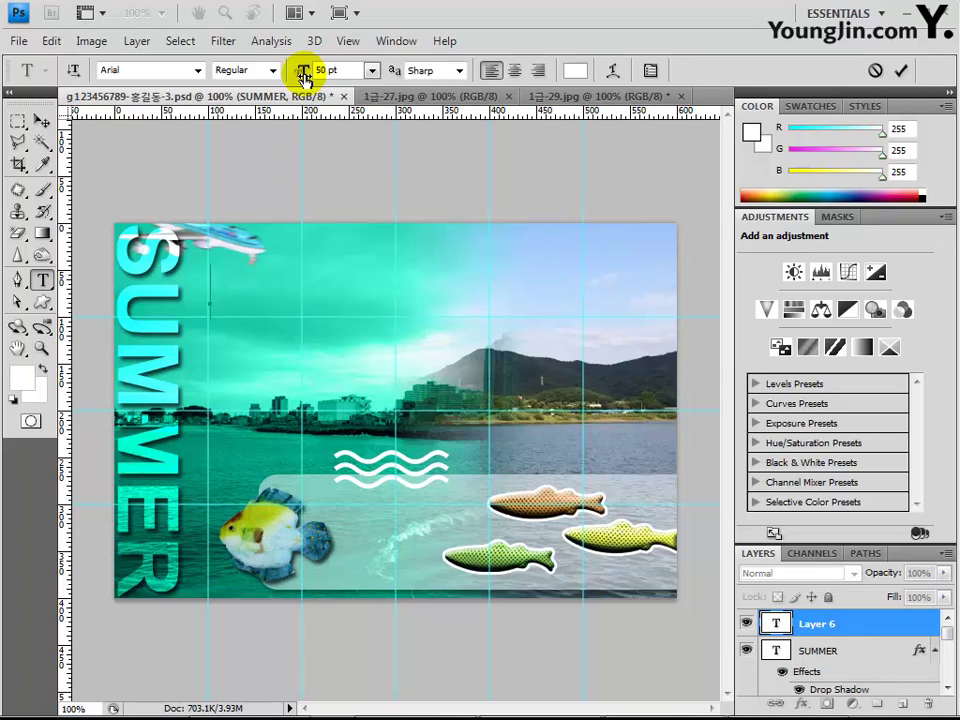
pyautogui.write('C')
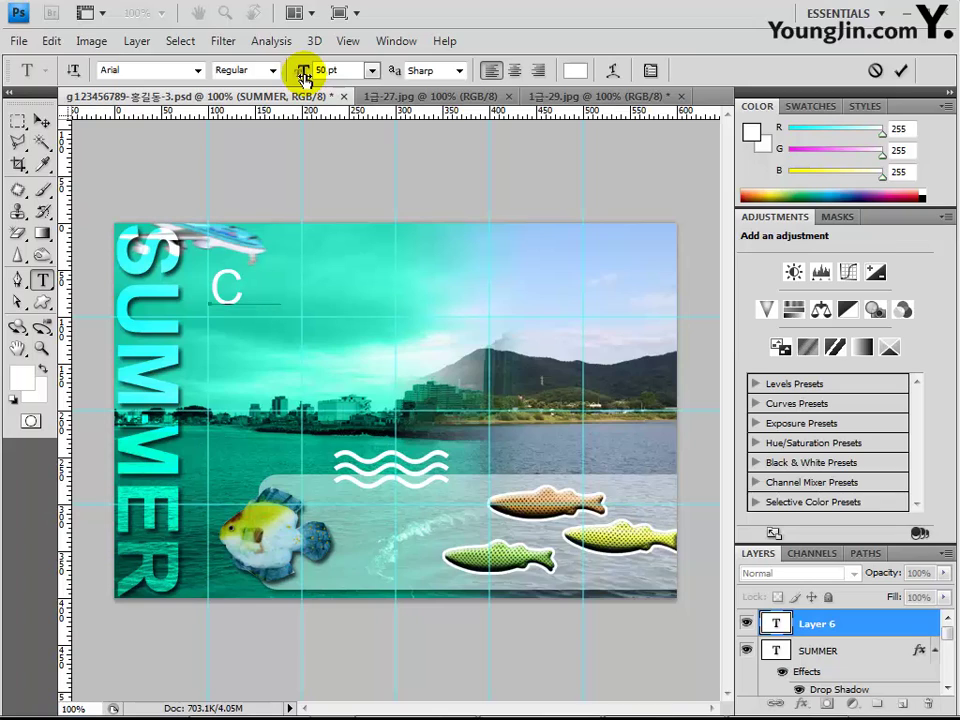
pyautogui.write('OOO')
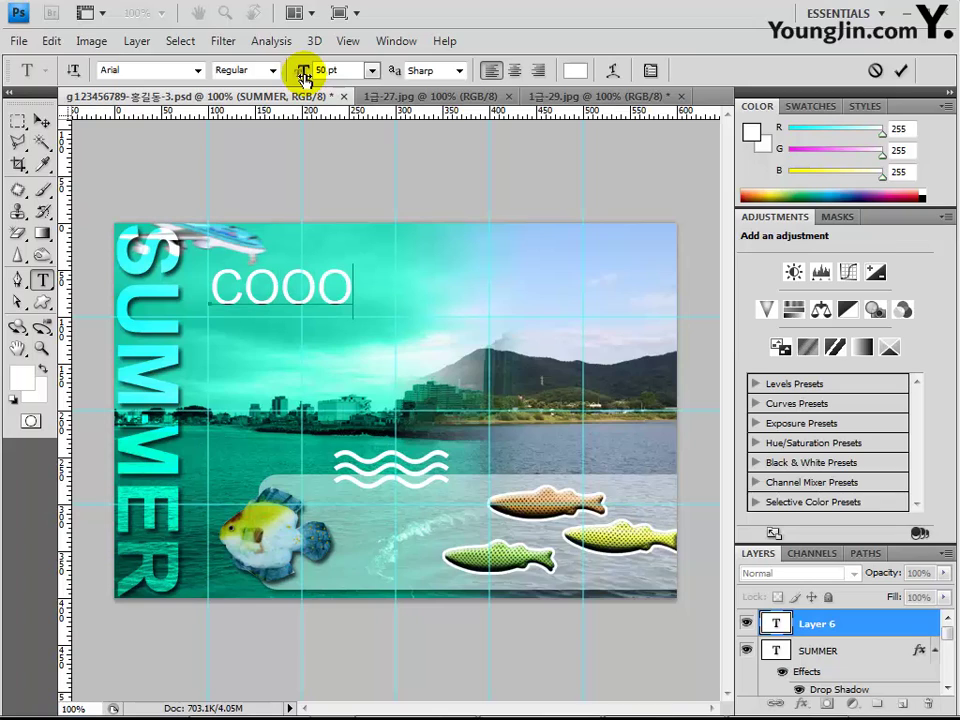
pyautogui.write('O')
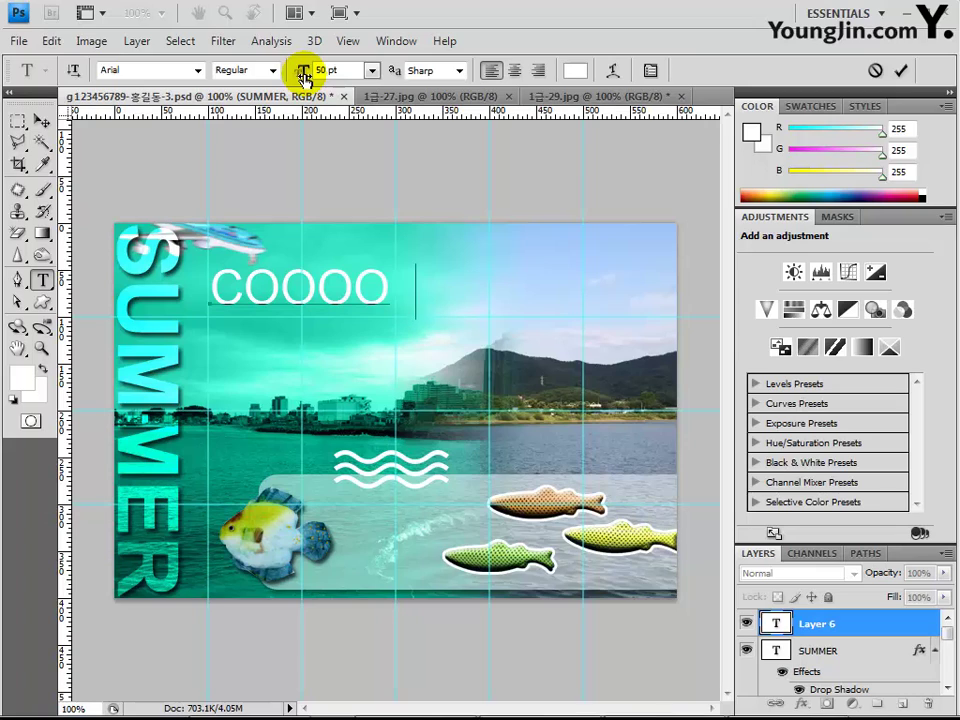
pyautogui.write('>')
pyautogui.press('BackSpace')
pyautogui.write('L')
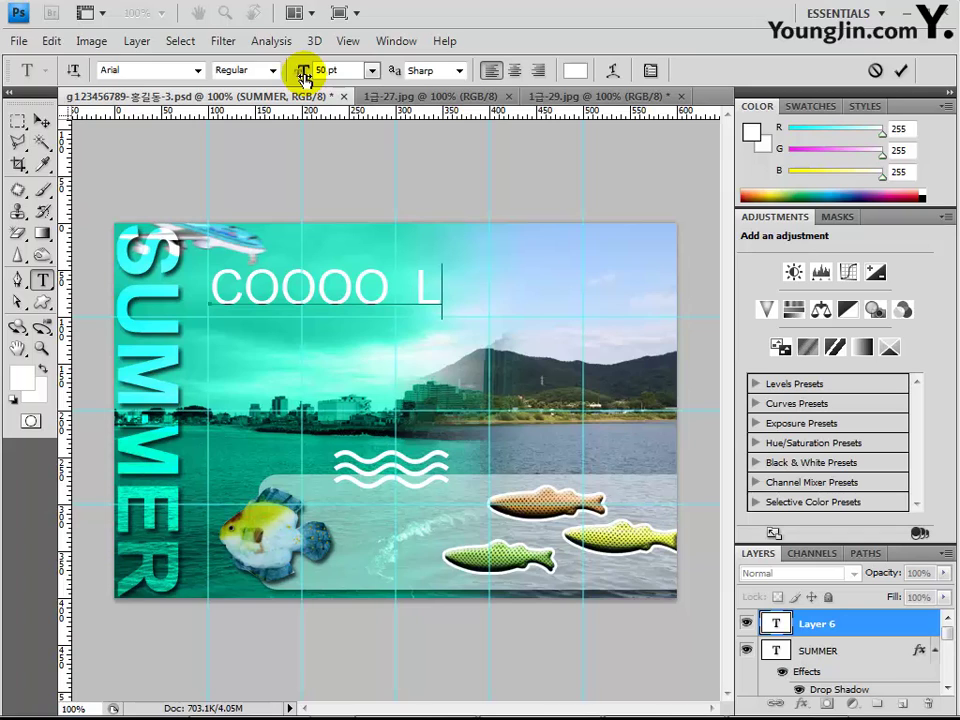
pyautogui.click(820, 627)
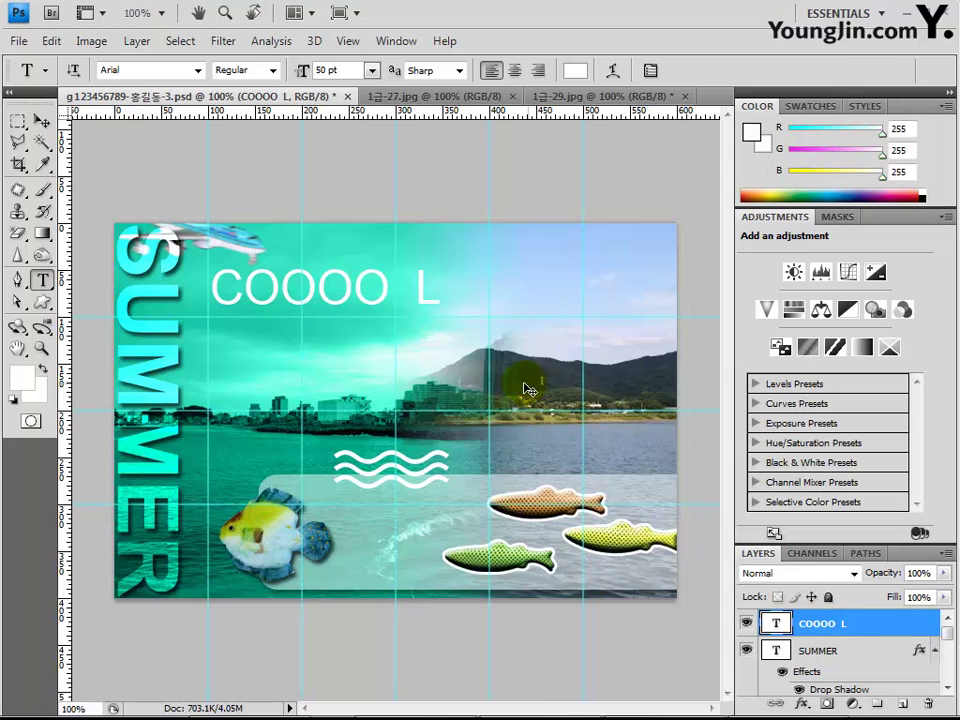
# - Rotate the COOOO L text 90° clockwise, place it beside the SUMMER text at about X 91.6 px, Y 189.7 px, and apply the transform
pyautogui.hotkey('ctrl', 't')
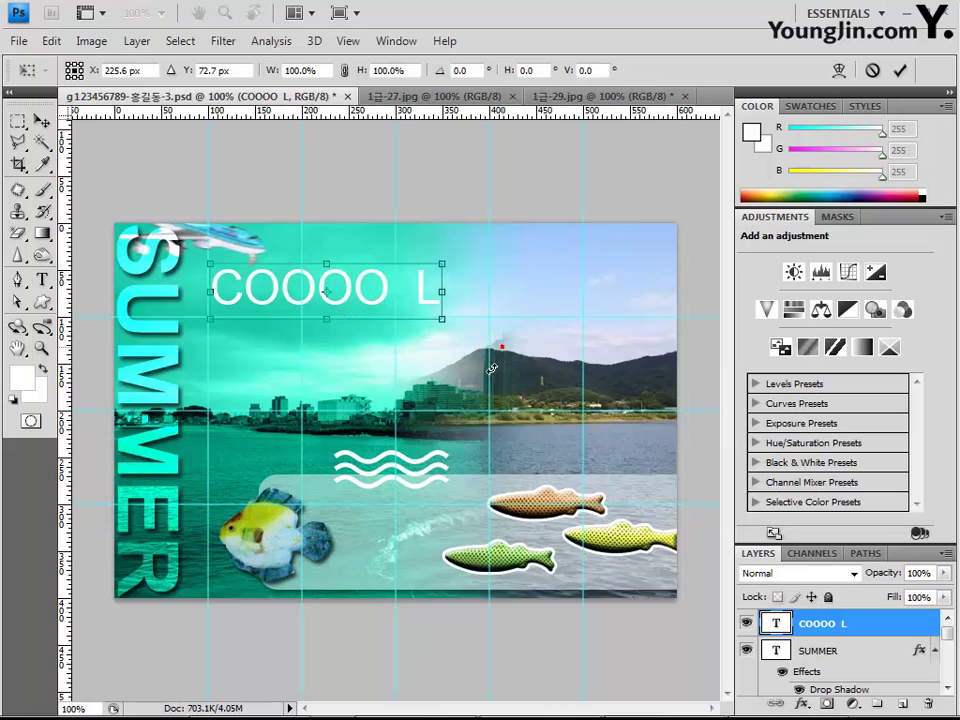
pyautogui.moveTo(501, 345); pyautogui.dragTo(334, 385)
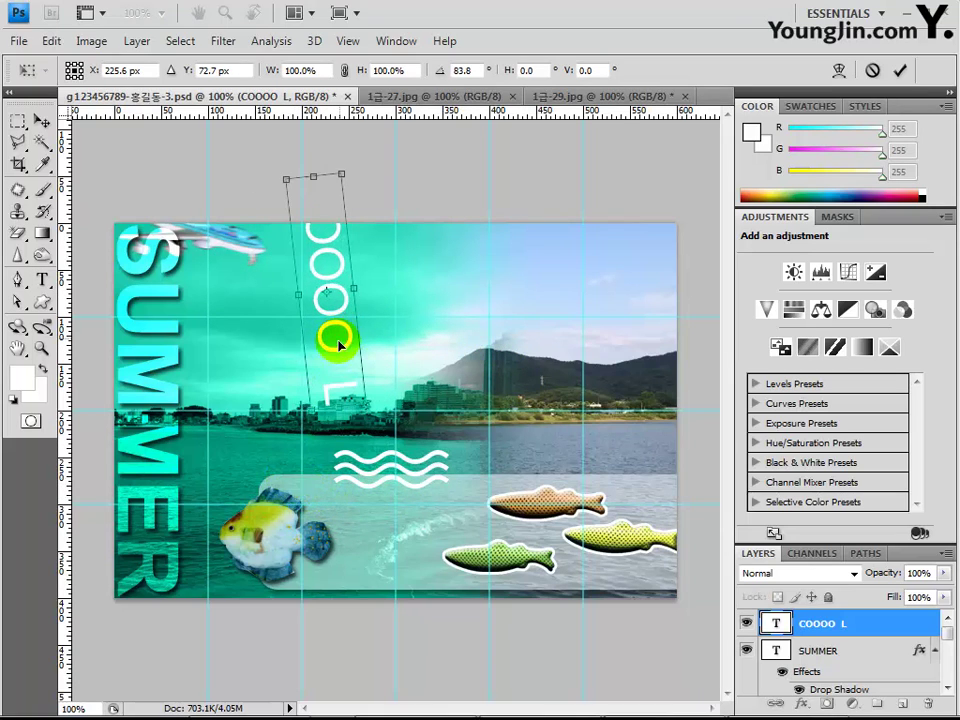
pyautogui.hotkey('ctrl', 'z')
pyautogui.hotkey('ctrl', 'z')
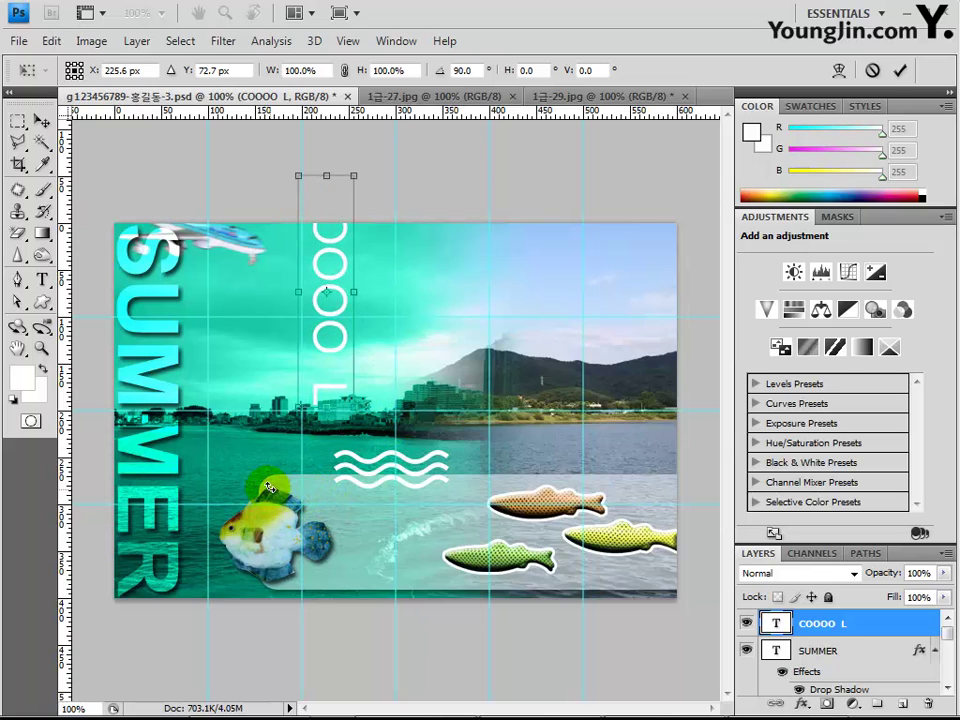
pyautogui.moveTo(333, 261); pyautogui.dragTo(216, 361)
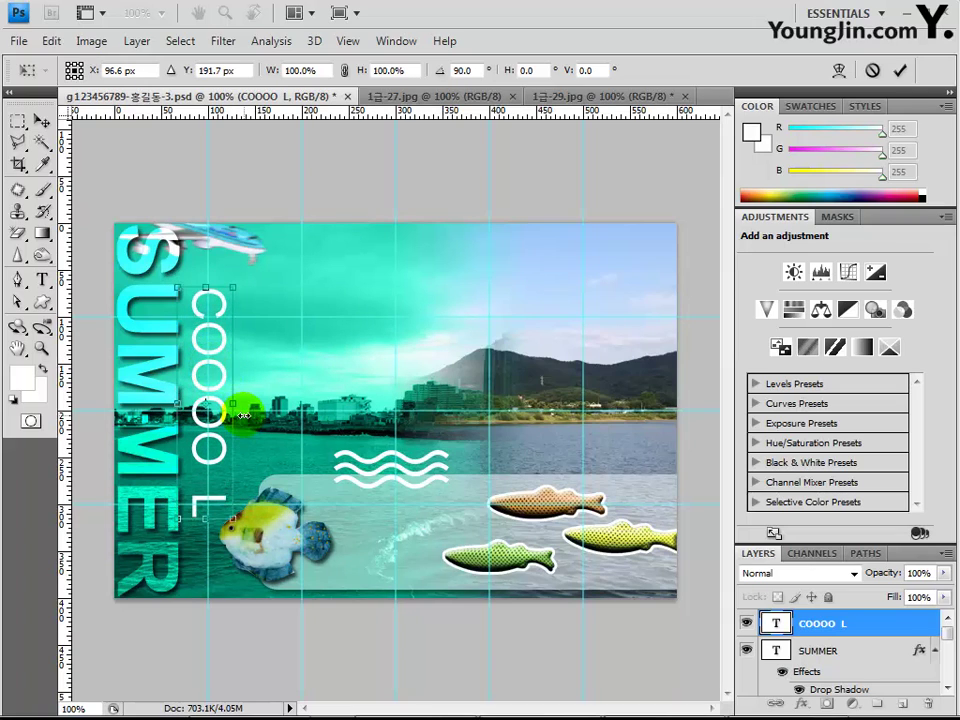
pyautogui.moveTo(243, 414); pyautogui.dragTo(243, 412)
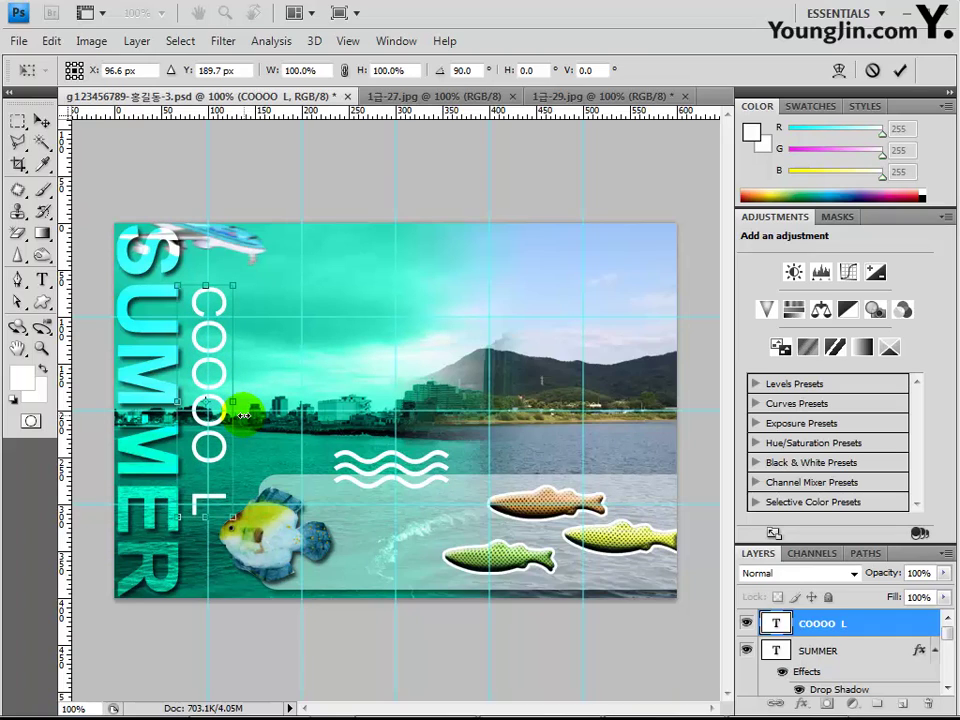
pyautogui.press('Left')
pyautogui.press('Left')
pyautogui.press('Left')
pyautogui.press('Left')
pyautogui.press('Left')
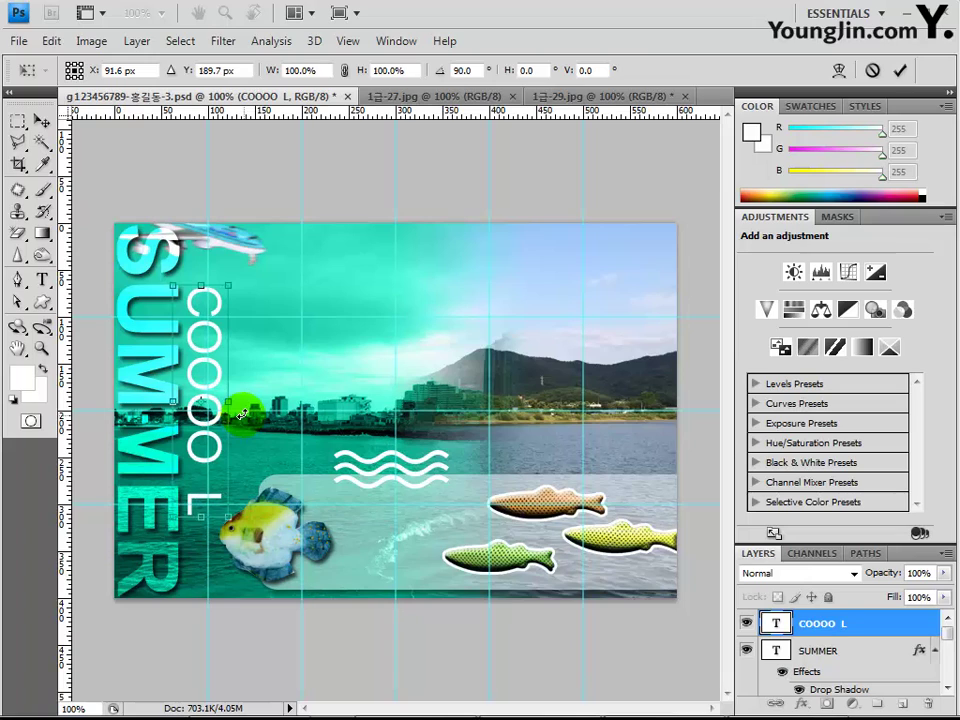
pyautogui.press('Return')
# - Draw a small white filled-cloud custom shape in the gap between the last O and the L of the vertical COOOO L text
pyautogui.moveTo(197, 488); pyautogui.dragTo(207, 508)
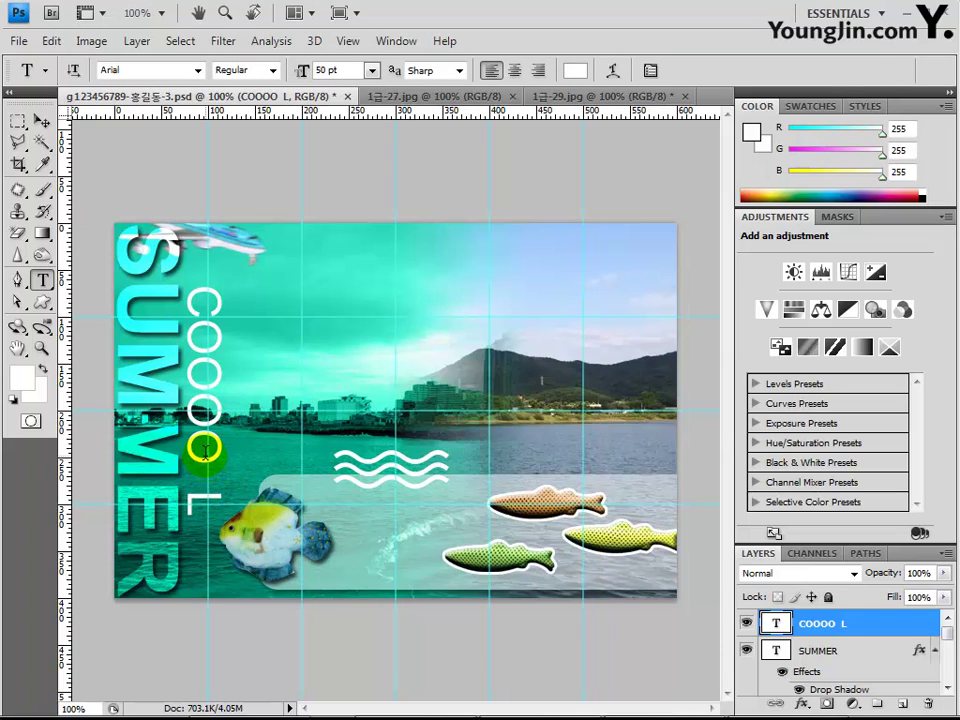
pyautogui.click(213, 493)
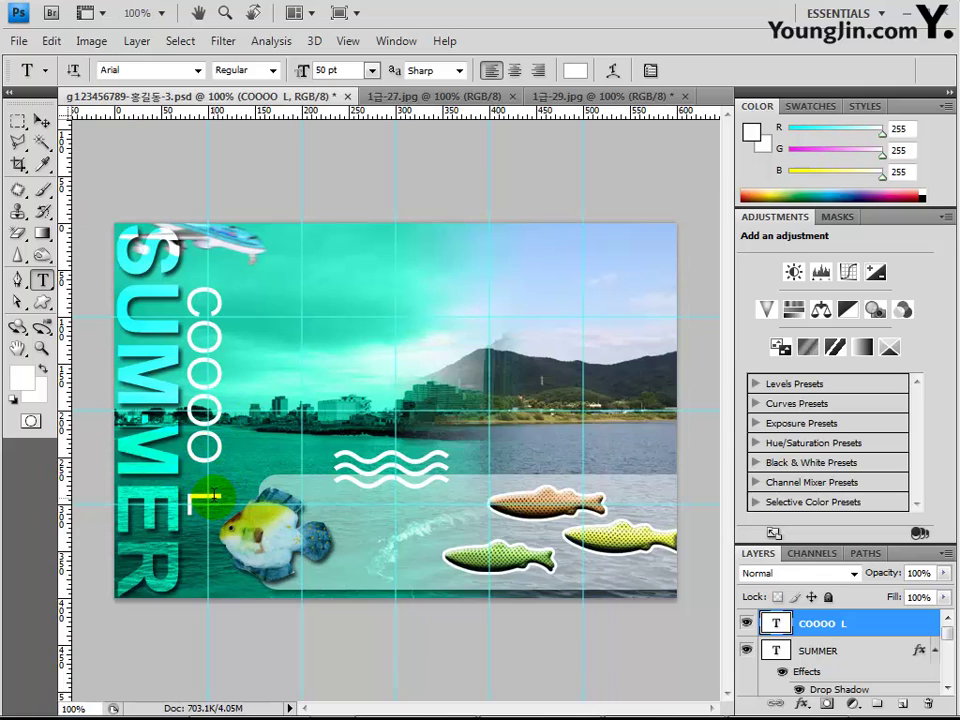
pyautogui.click(42, 302)
pyautogui.click(122, 388)
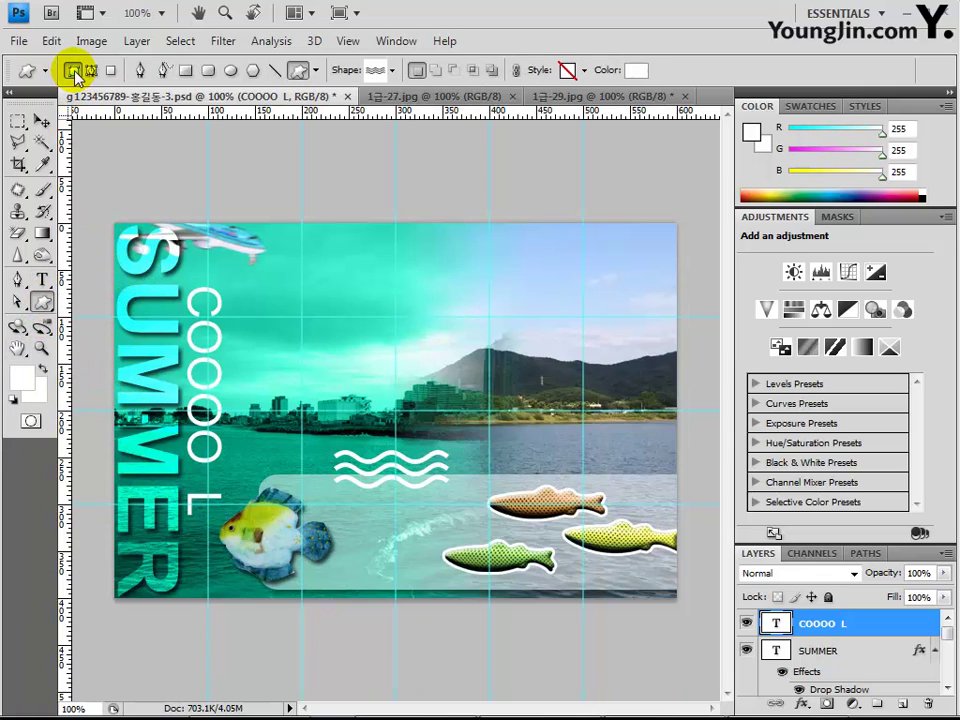
pyautogui.click(387, 74)
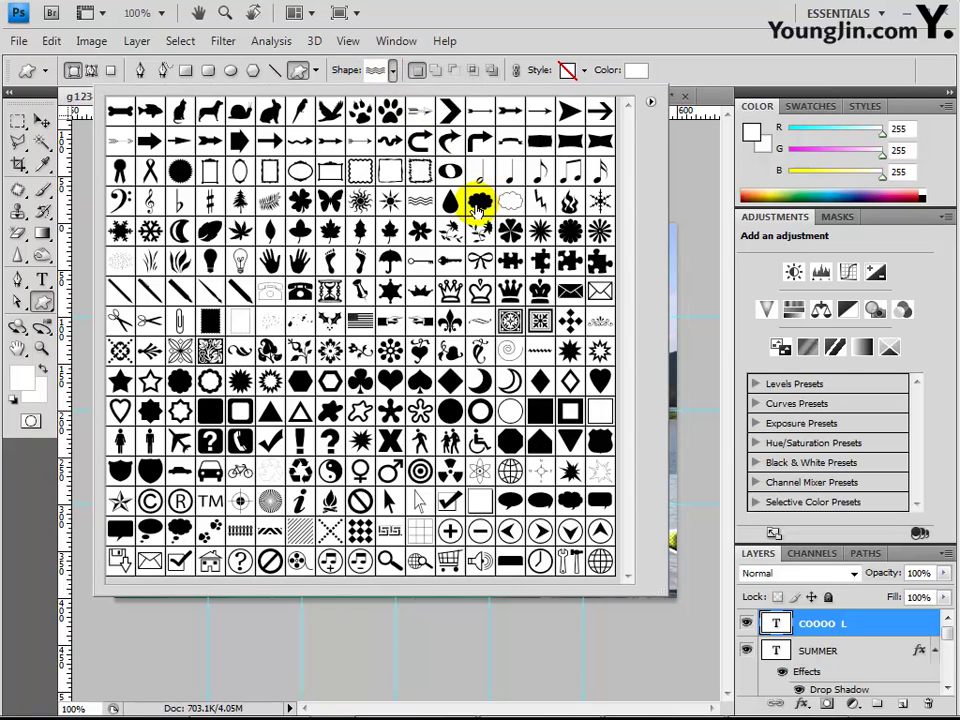
pyautogui.doubleClick(479, 205)
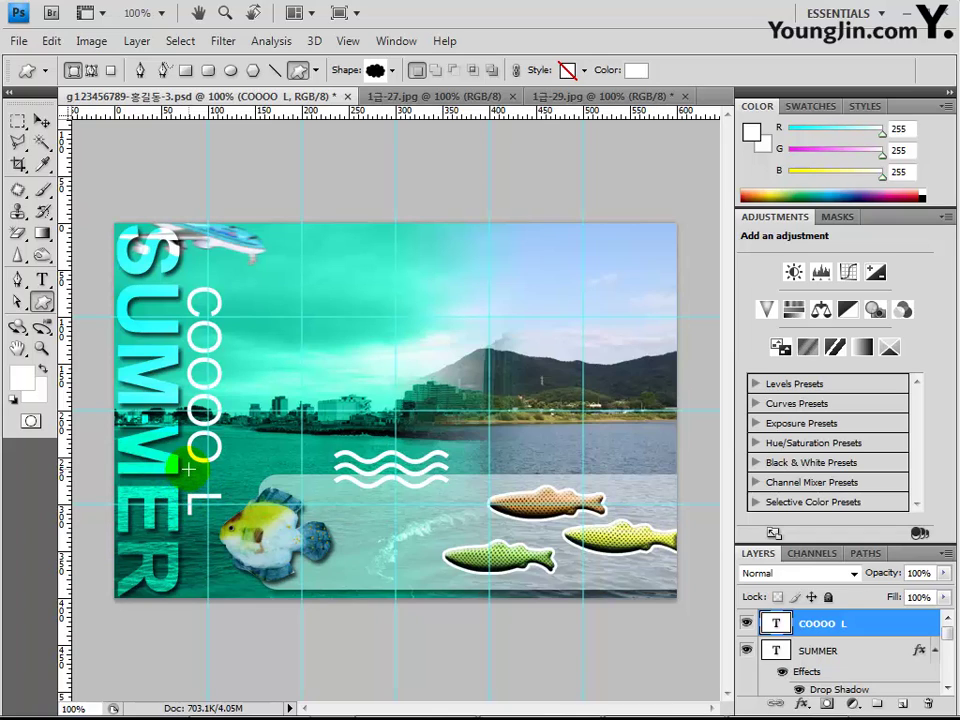
pyautogui.click(227, 486)
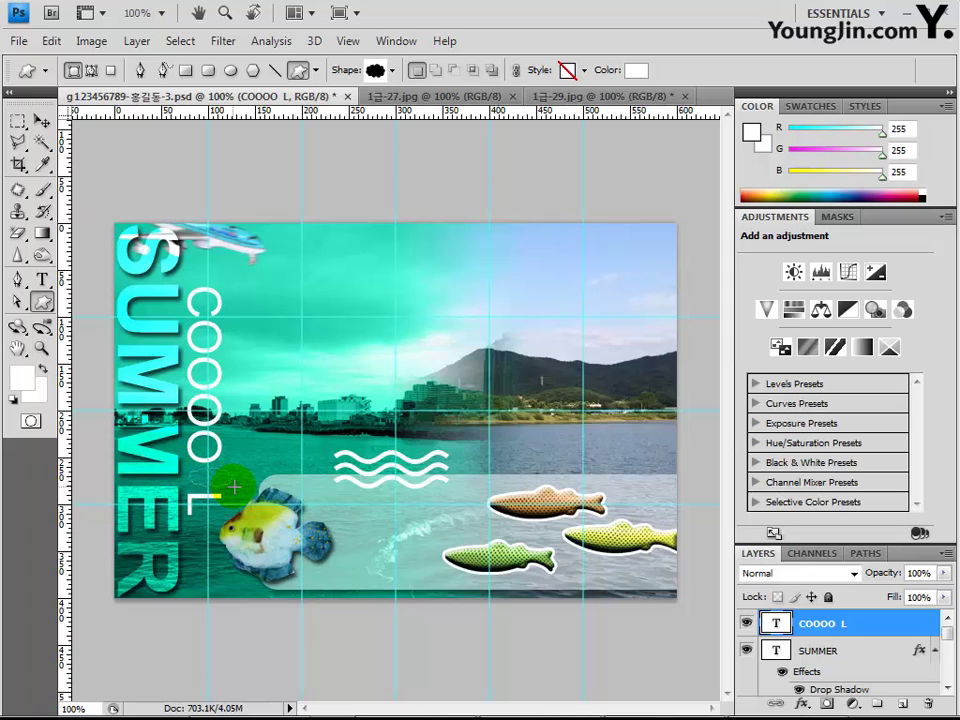
pyautogui.moveTo(190, 467); pyautogui.dragTo(218, 488)
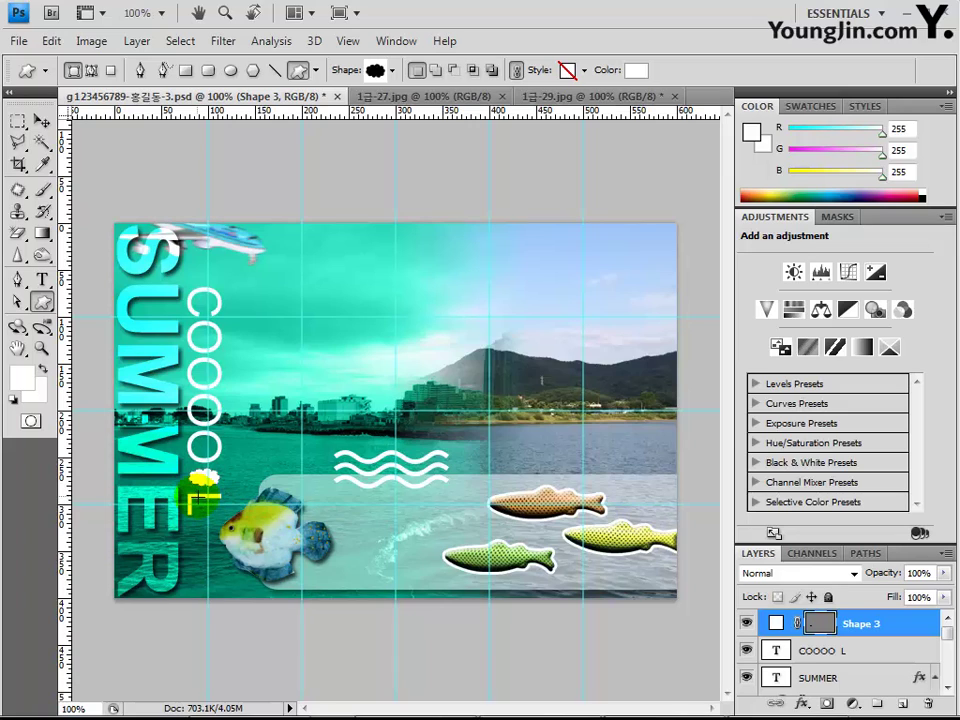
# - Stretch the cloud shape downward to about 112% of its height and apply the transform
pyautogui.click(217, 500)
pyautogui.hotkey('ctrl', 't')
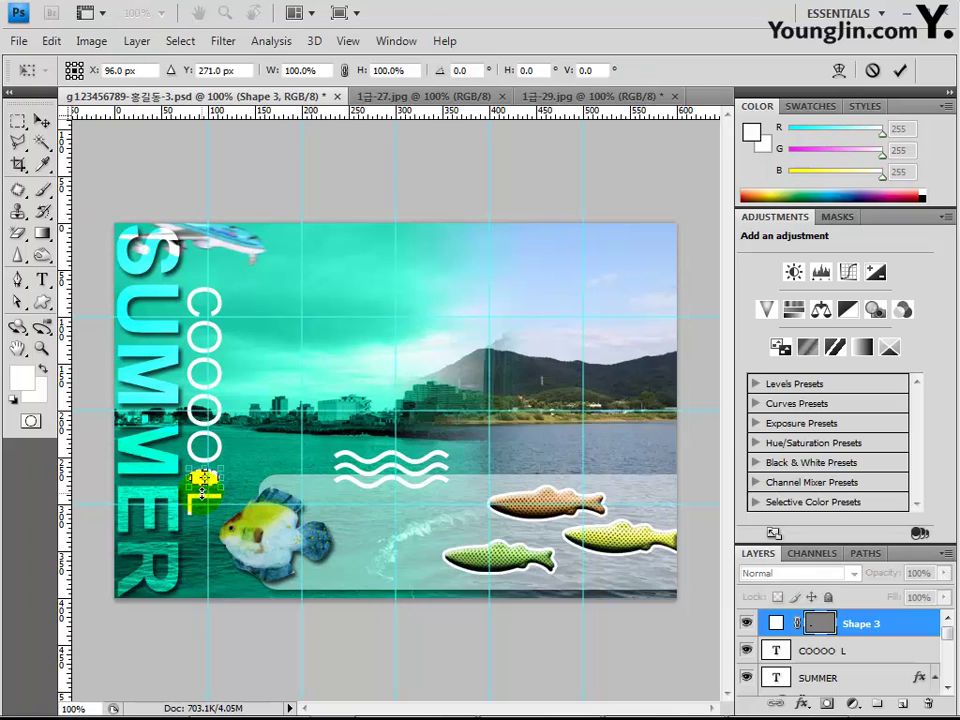
pyautogui.moveTo(204, 490); pyautogui.dragTo(204, 497)
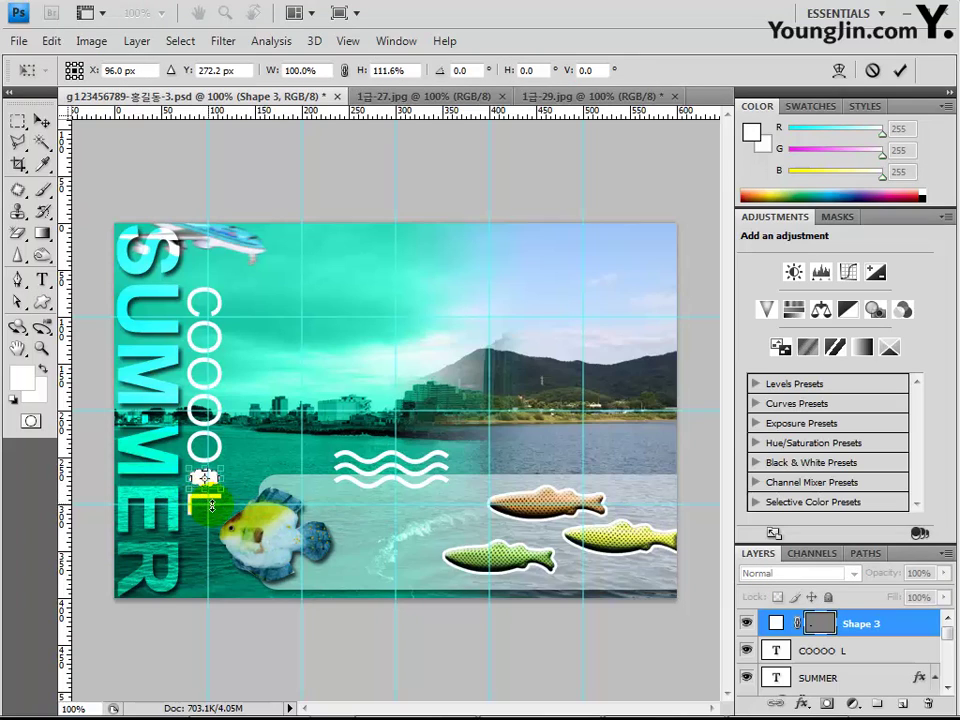
pyautogui.press('Return')
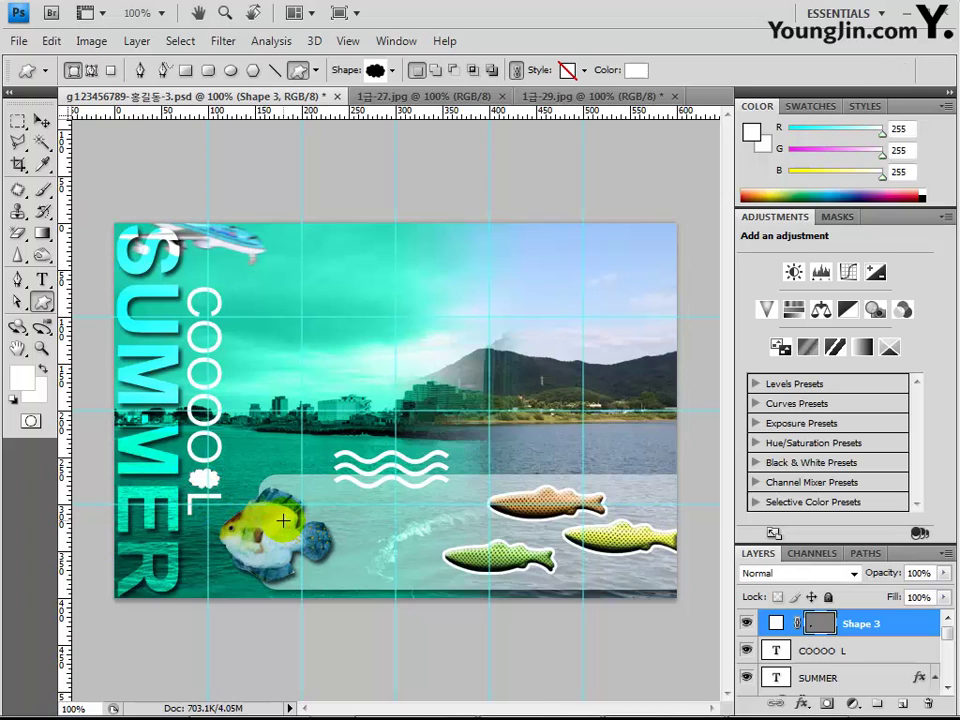
# - Set up the Horizontal Type tool with the 돋움 font and text colour #096855
pyautogui.click(44, 281)
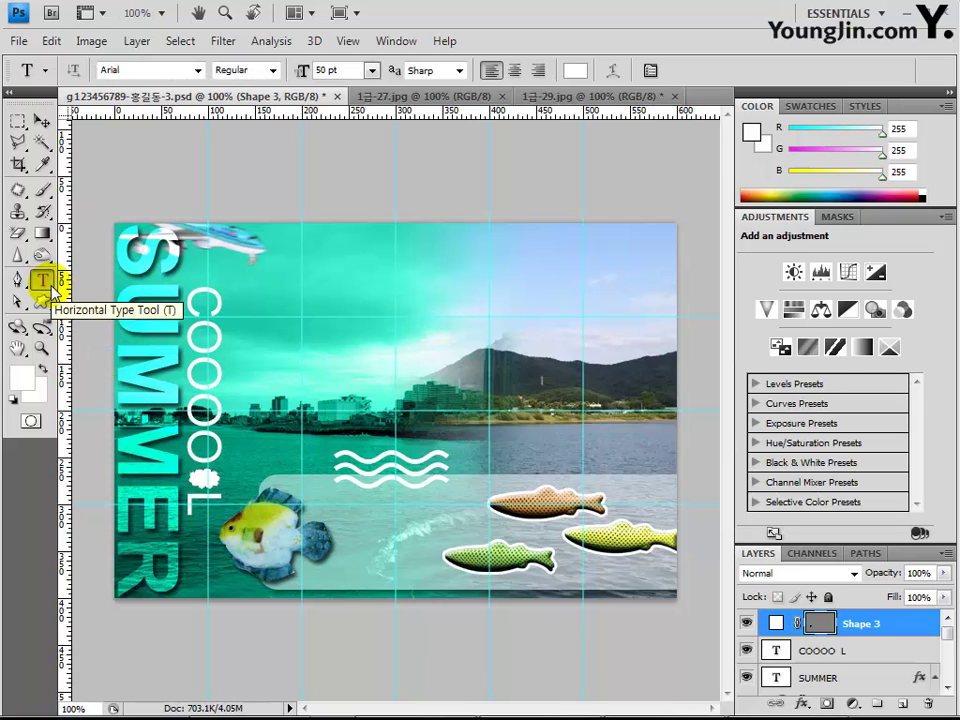
pyautogui.click(198, 70)
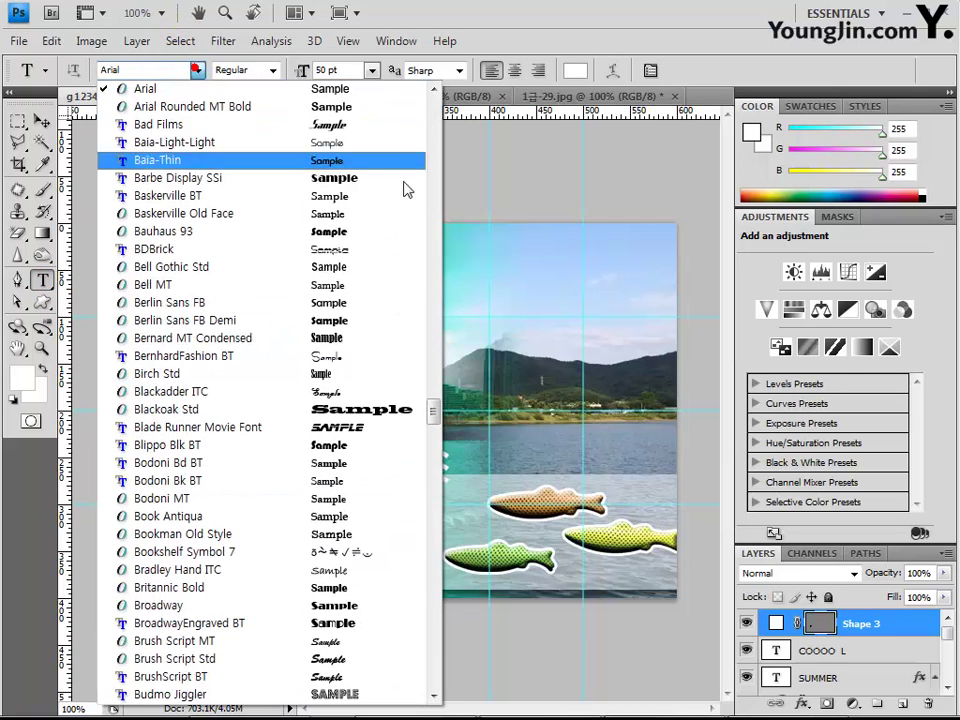
pyautogui.moveTo(430, 392); pyautogui.dragTo(422, 240)
pyautogui.click(242, 678)
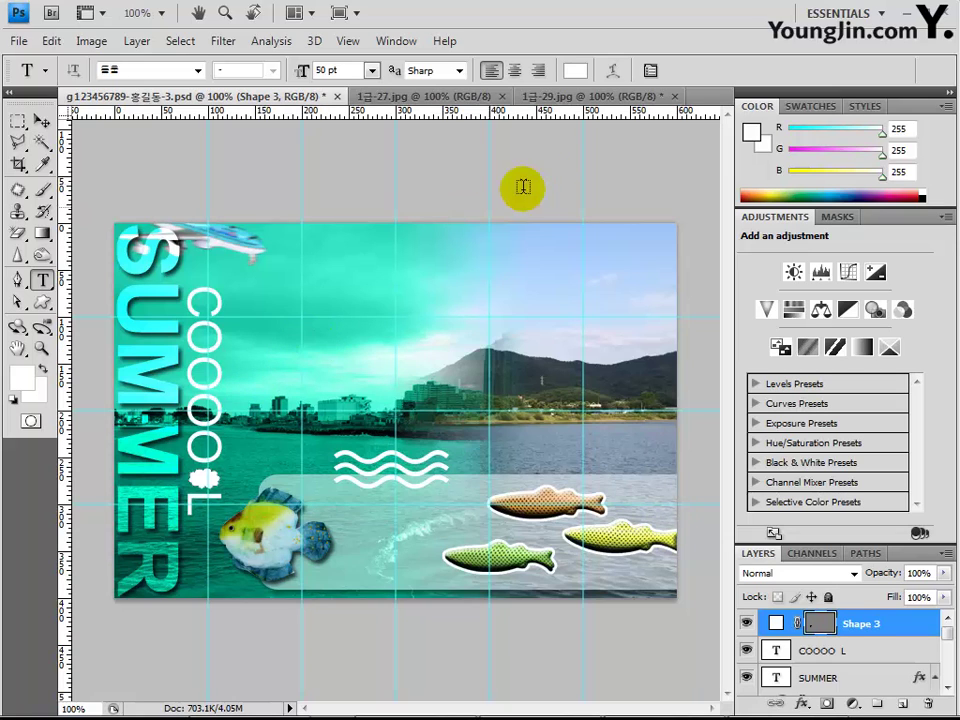
pyautogui.click(575, 71)
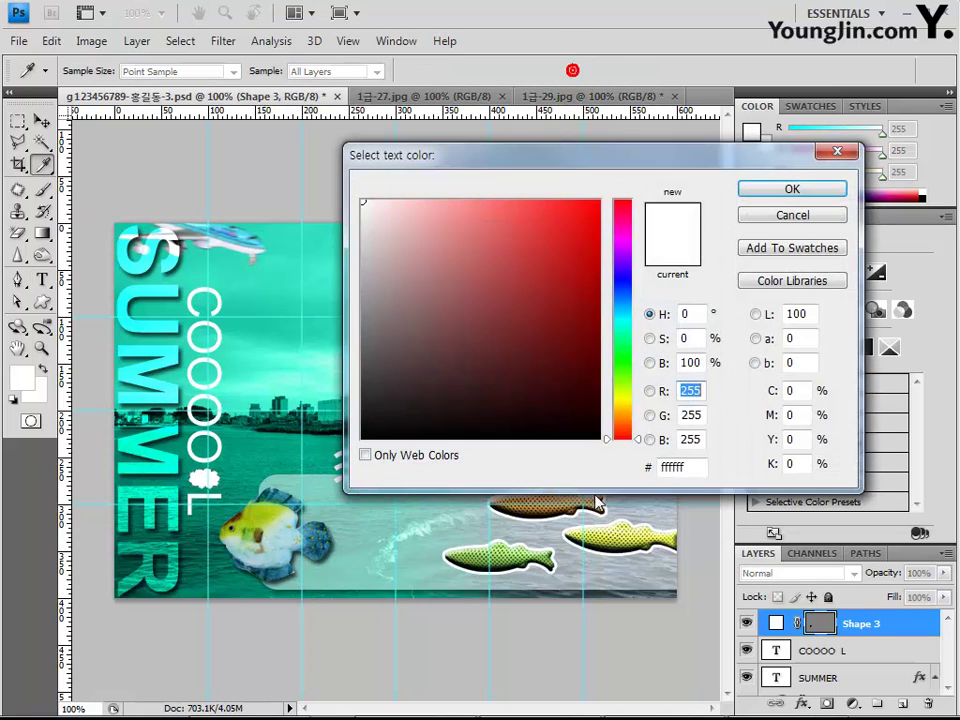
pyautogui.doubleClick(696, 464)
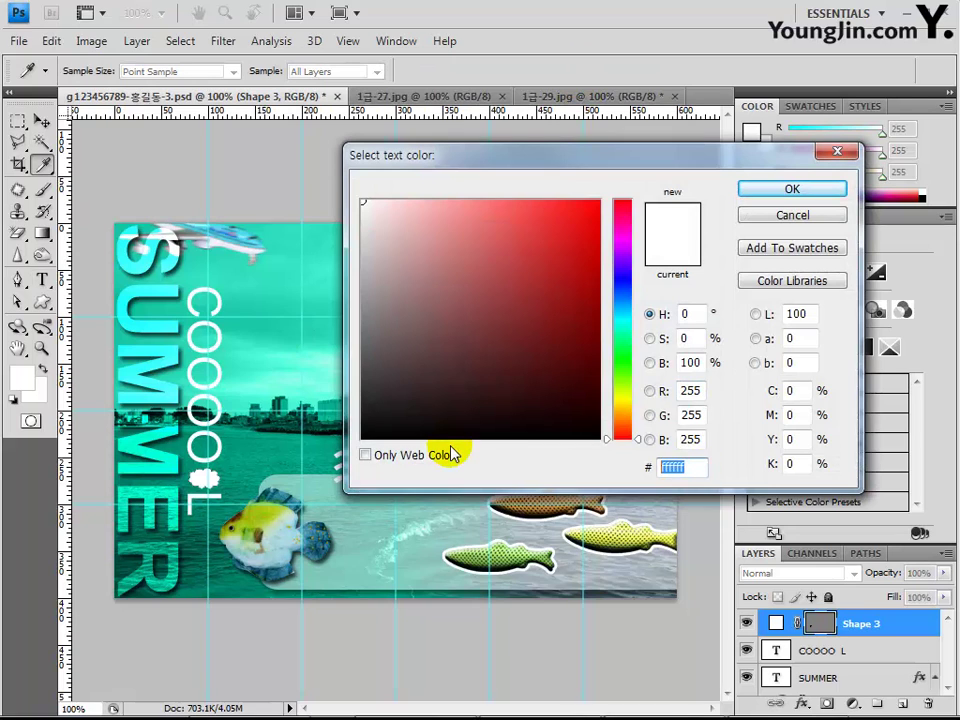
pyautogui.write('09')
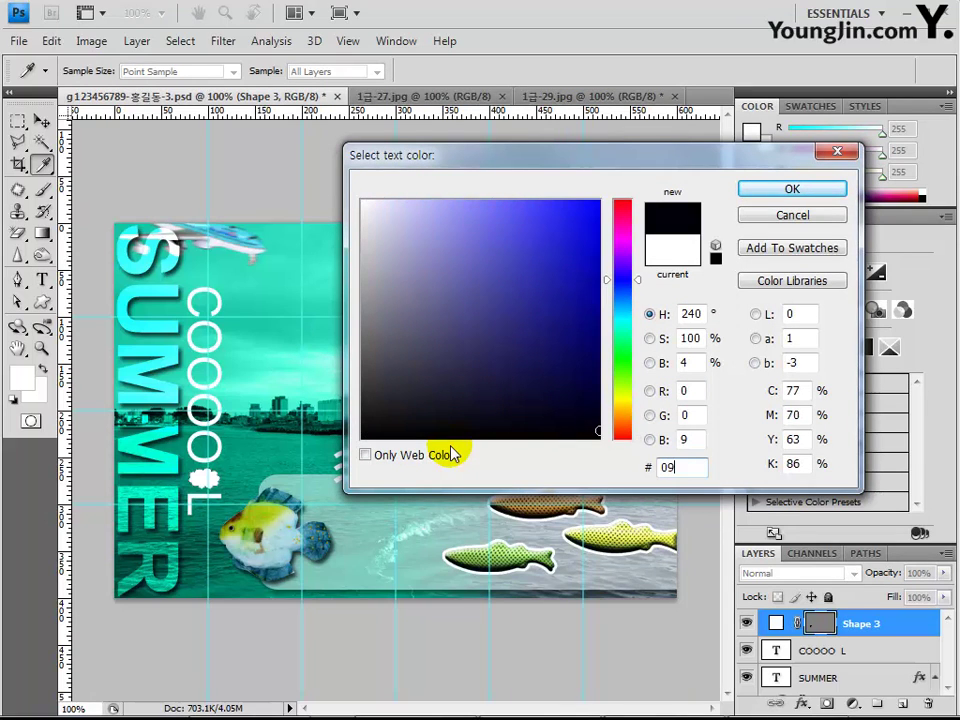
pyautogui.write('6855')
pyautogui.press('Return')
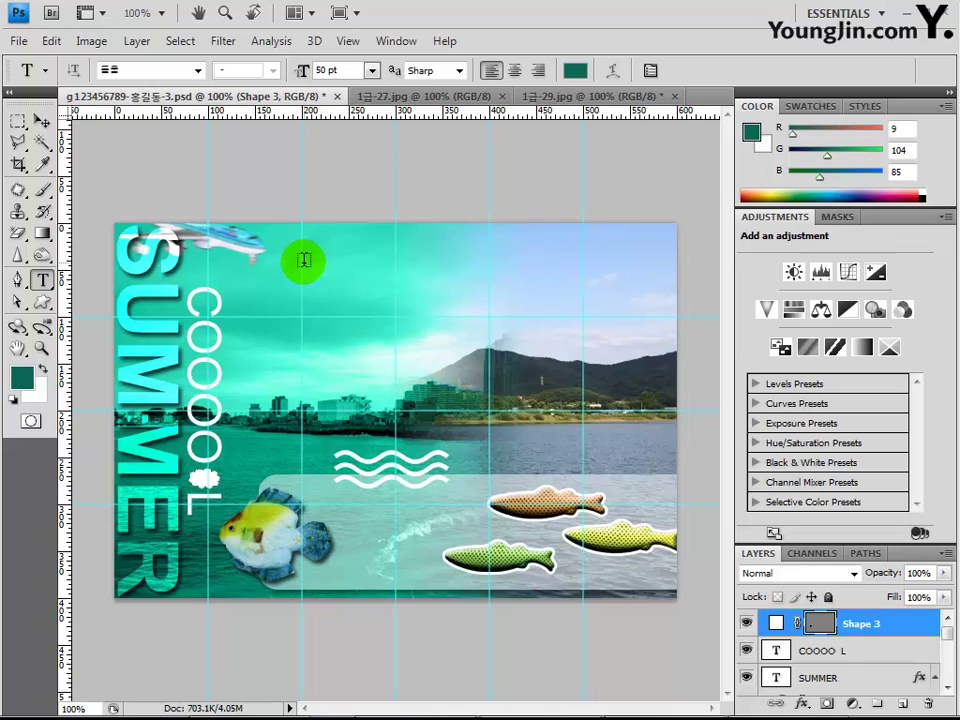
# - Add the 50 pt text "한여름의 휴가" across the upper sky, starting at about X 200 px, as a new layer above the cloud shape
pyautogui.click(304, 259)
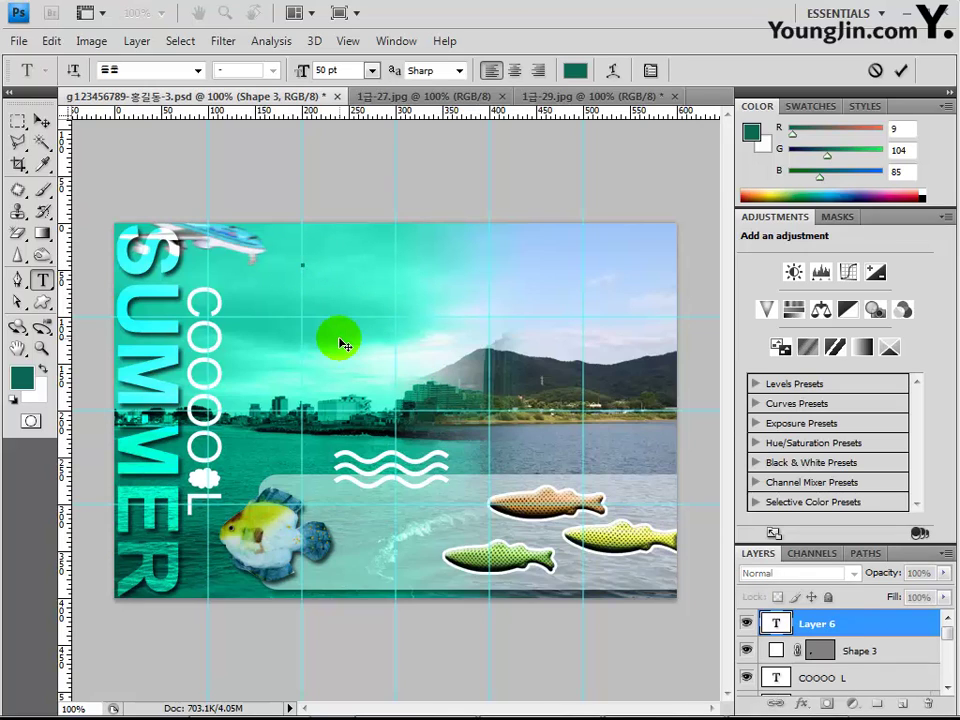
pyautogui.write('g')
pyautogui.write('한열')
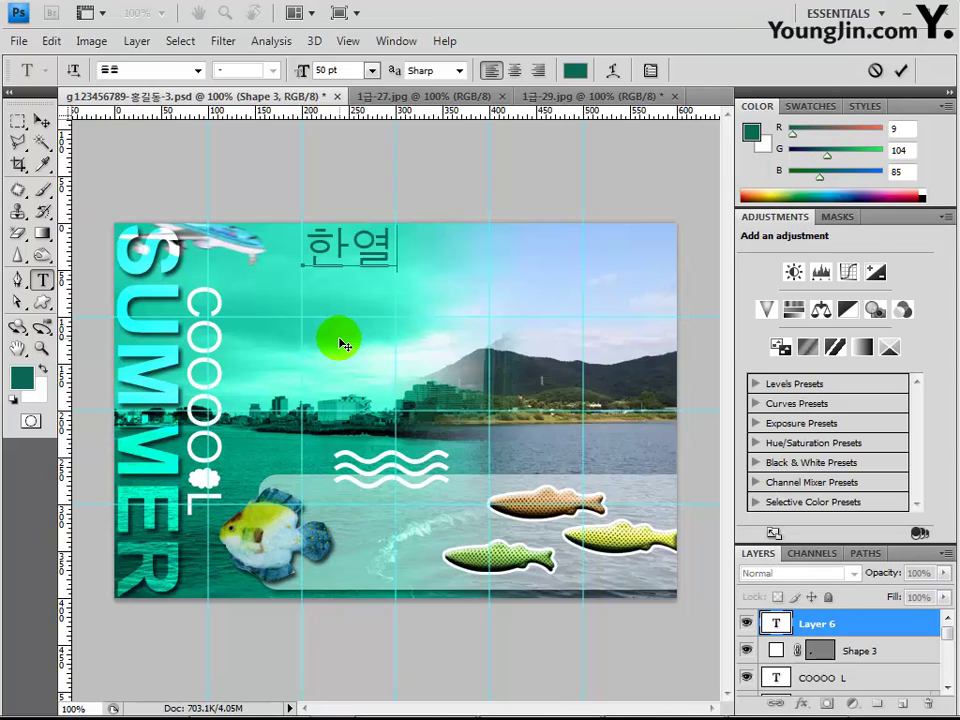
pyautogui.write('름의 휴가')
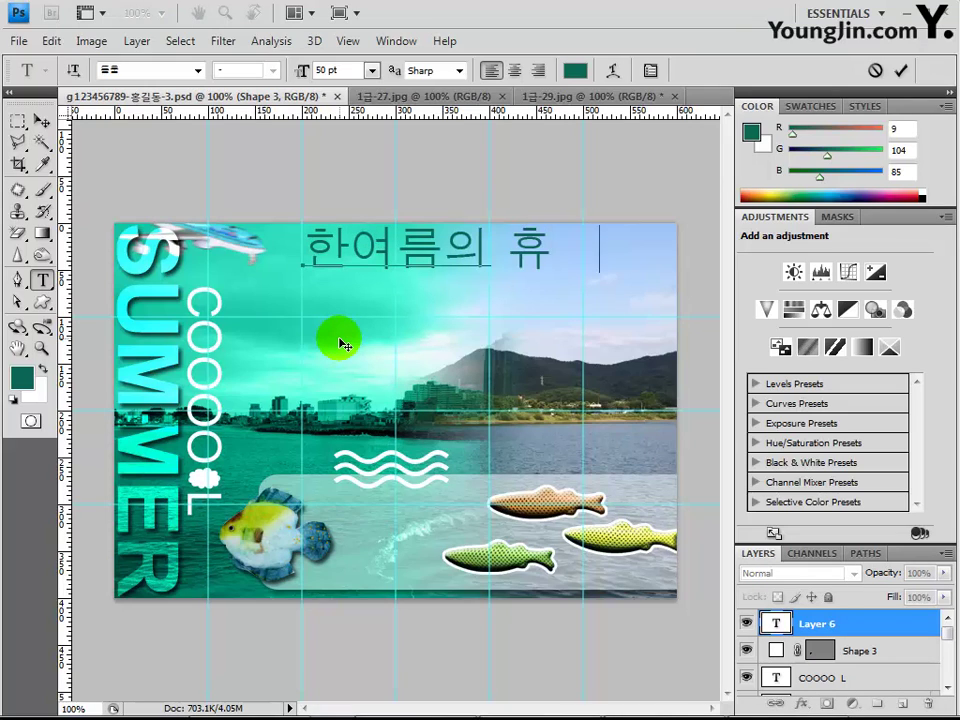
pyautogui.click(860, 632)
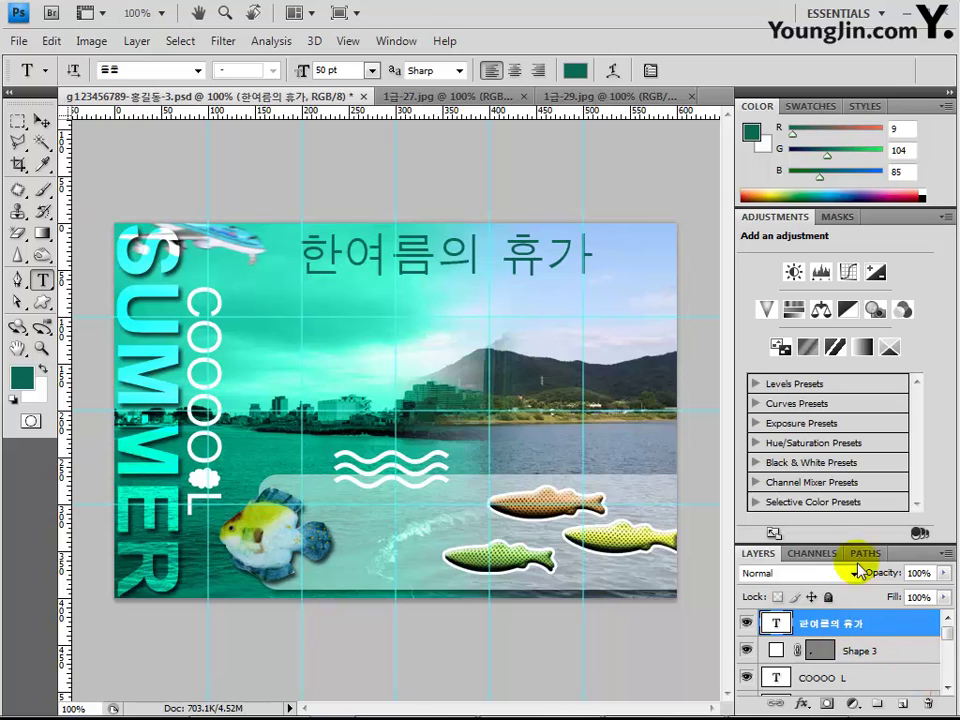
# - Add a white Outer Glow with 20% spread and 20 px size to the 한여름의 휴가 text layer
pyautogui.click(801, 704)
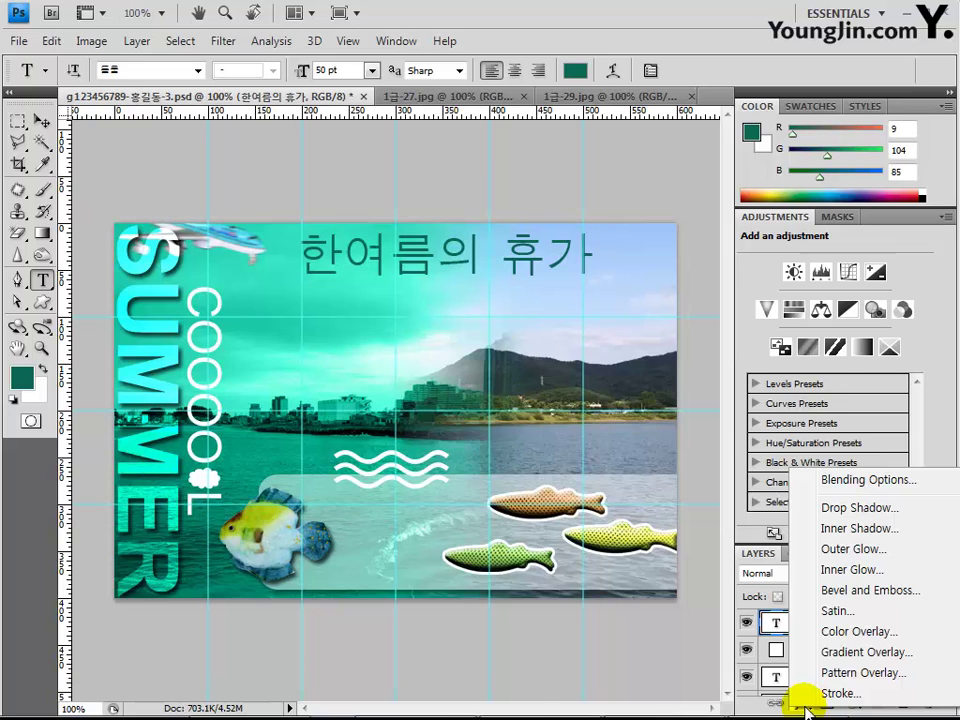
pyautogui.click(835, 549)
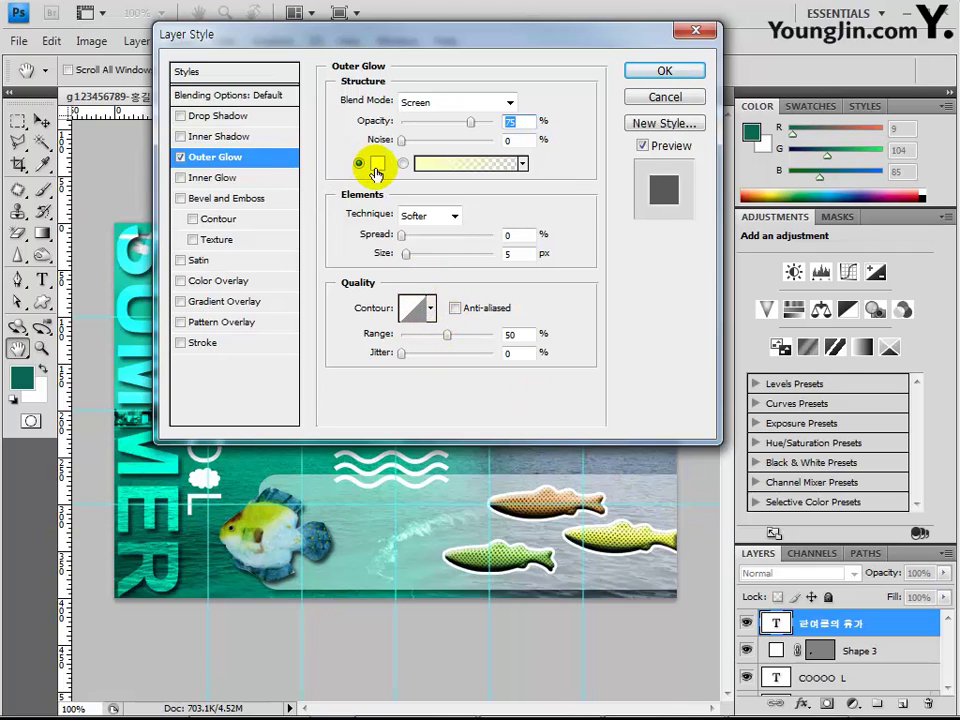
pyautogui.click(377, 163)
pyautogui.moveTo(374, 244); pyautogui.dragTo(362, 200)
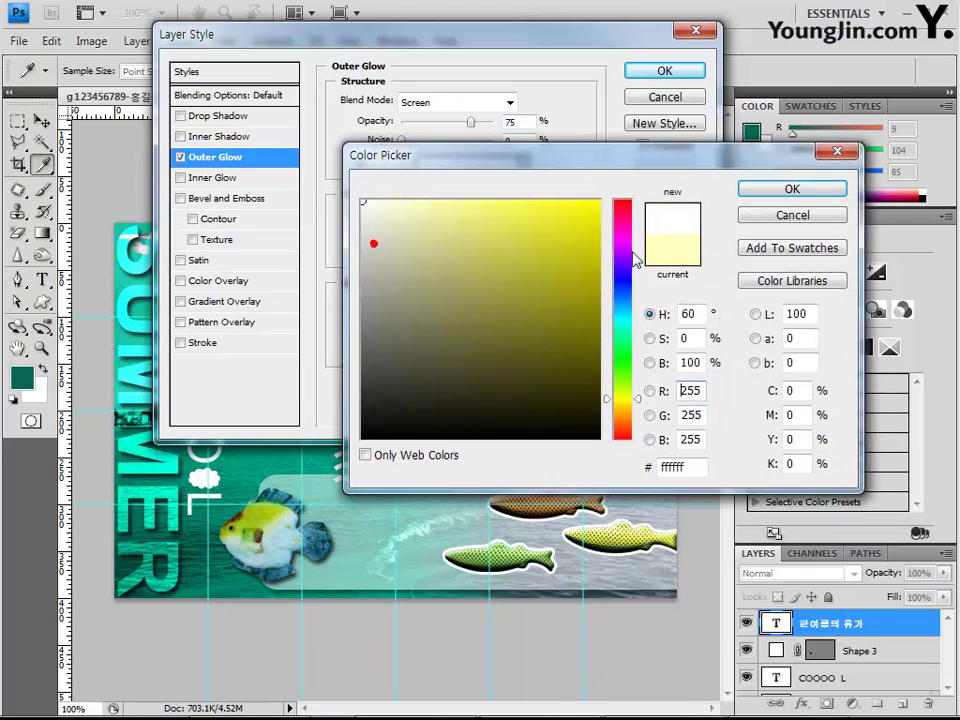
pyautogui.click(789, 192)
pyautogui.click(537, 312)
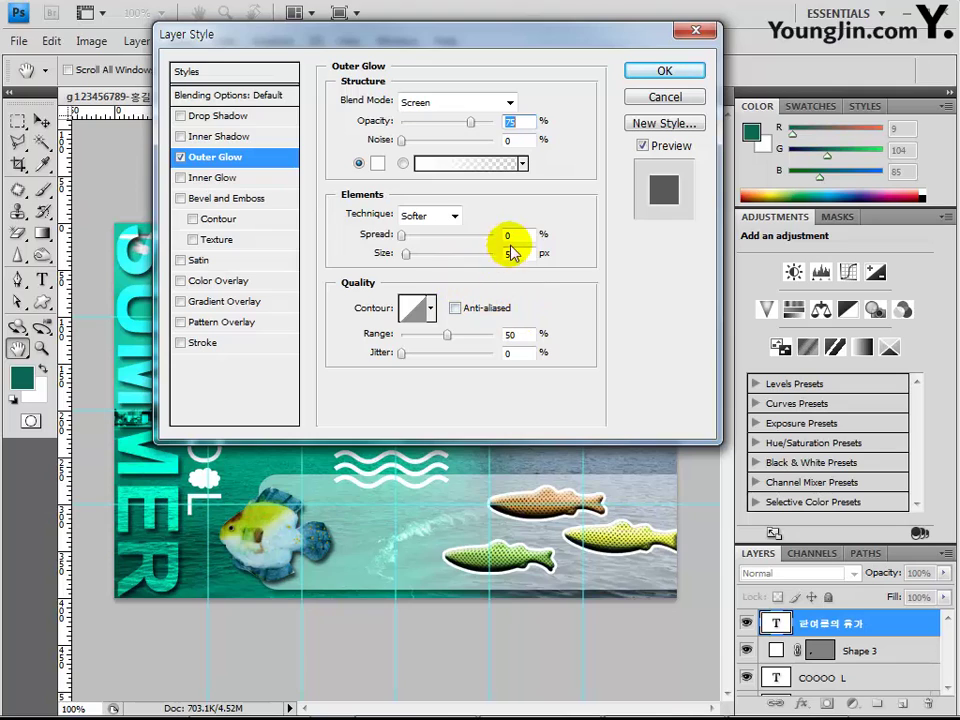
pyautogui.click(387, 237)
pyautogui.click(399, 236)
pyautogui.write('20')
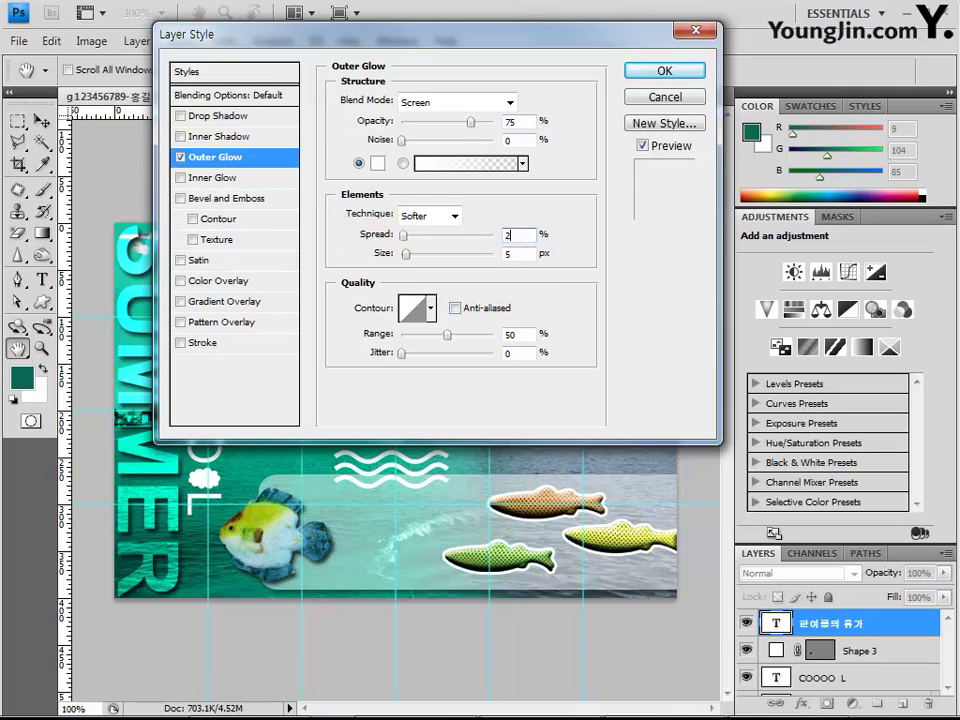
pyautogui.click(510, 254)
pyautogui.write('20')
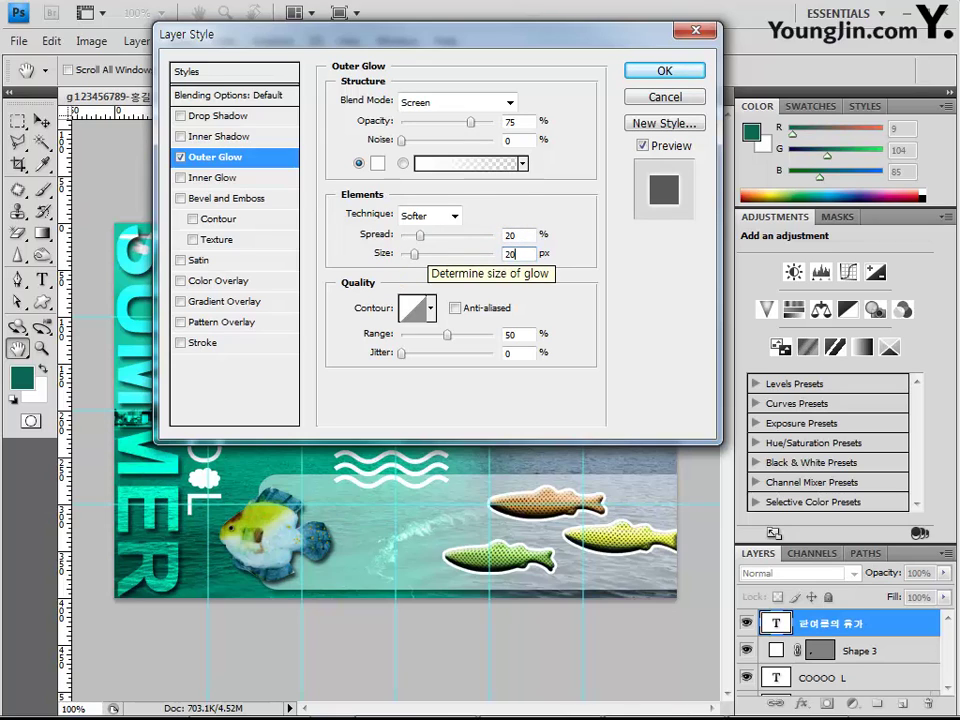
# - Add a 2 px white outside Stroke to the 한여름의 휴가 text layer and apply the layer style
pyautogui.click(215, 344)
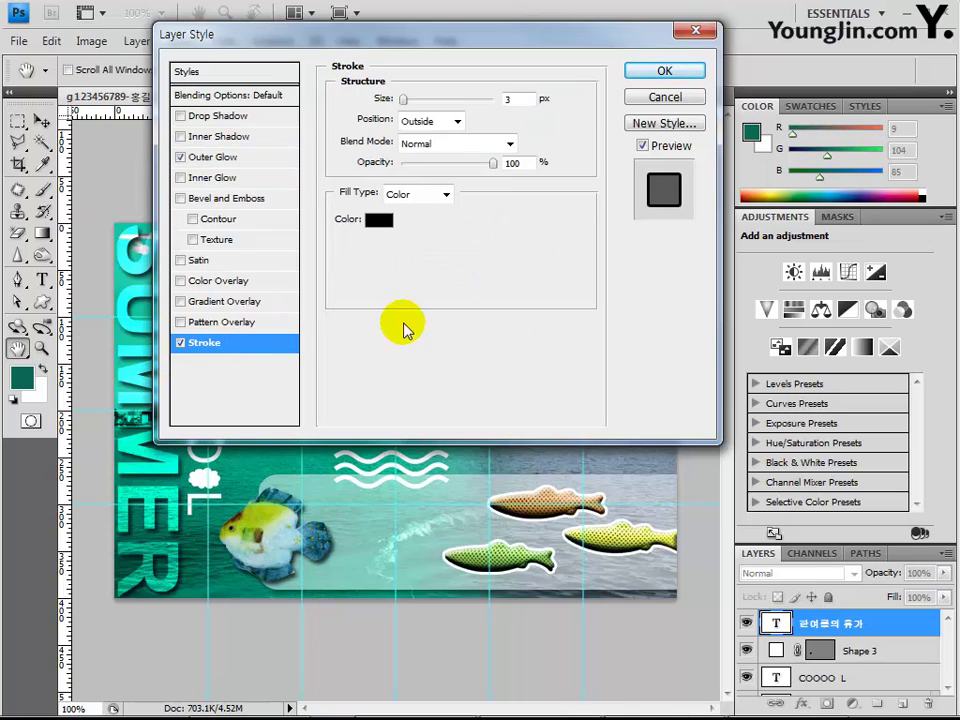
pyautogui.click(514, 98)
pyautogui.click(478, 176)
pyautogui.press('Down')
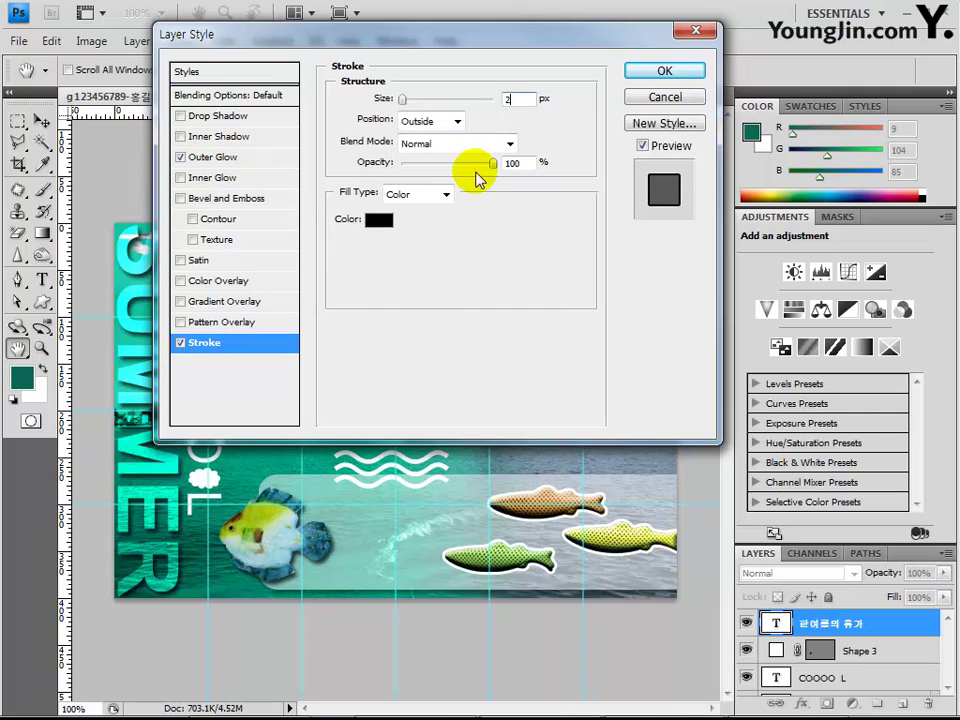
pyautogui.click(380, 221)
pyautogui.moveTo(380, 254); pyautogui.dragTo(364, 201)
pyautogui.click(766, 189)
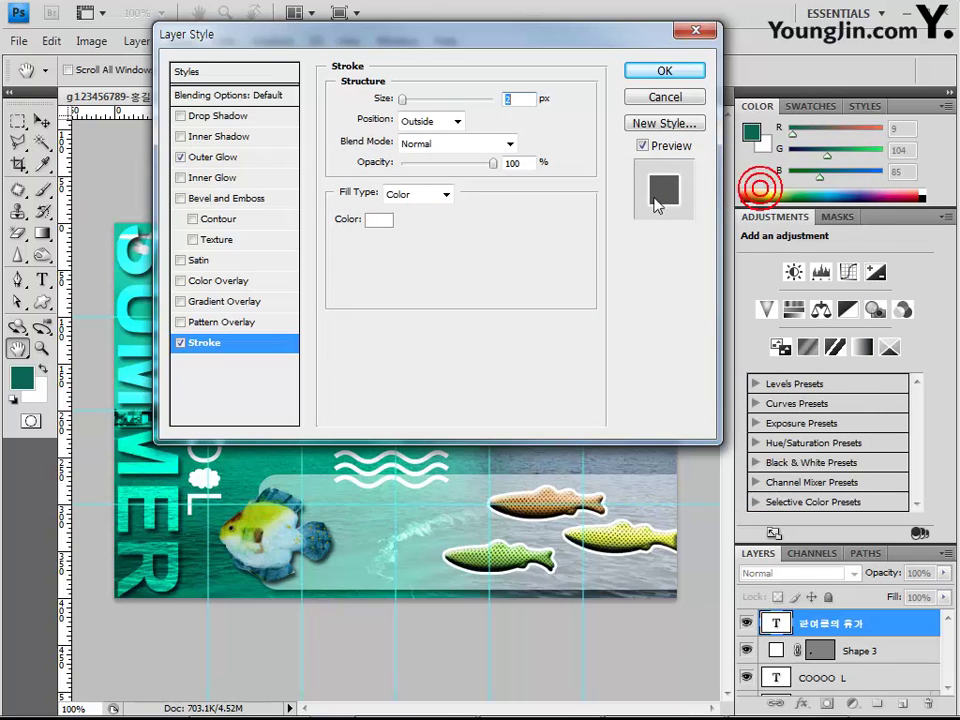
pyautogui.click(675, 76)
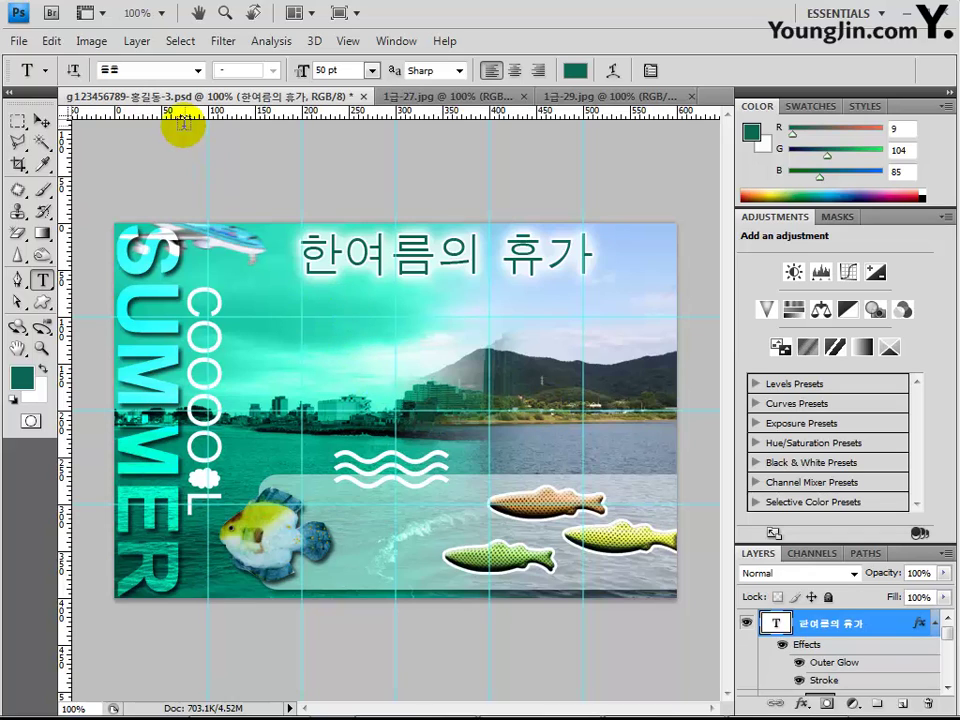
# - Add the 20 pt white text "시원한 바닷가에서의 상쾌한 휴식" just below the title, starting at about X 200 px
pyautogui.click(303, 302)
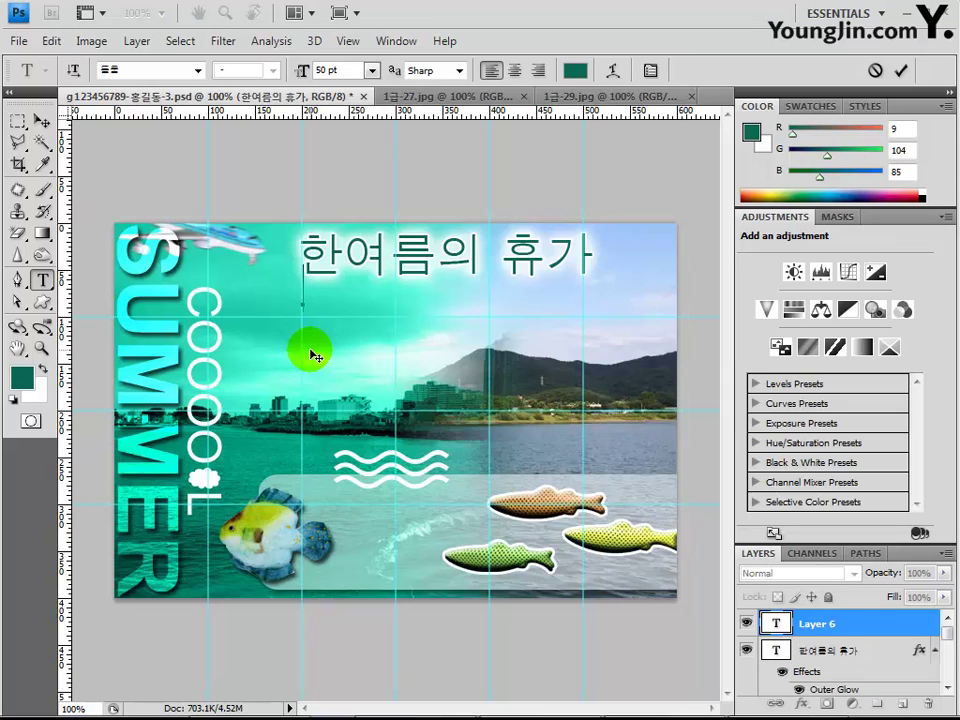
pyautogui.click(330, 71)
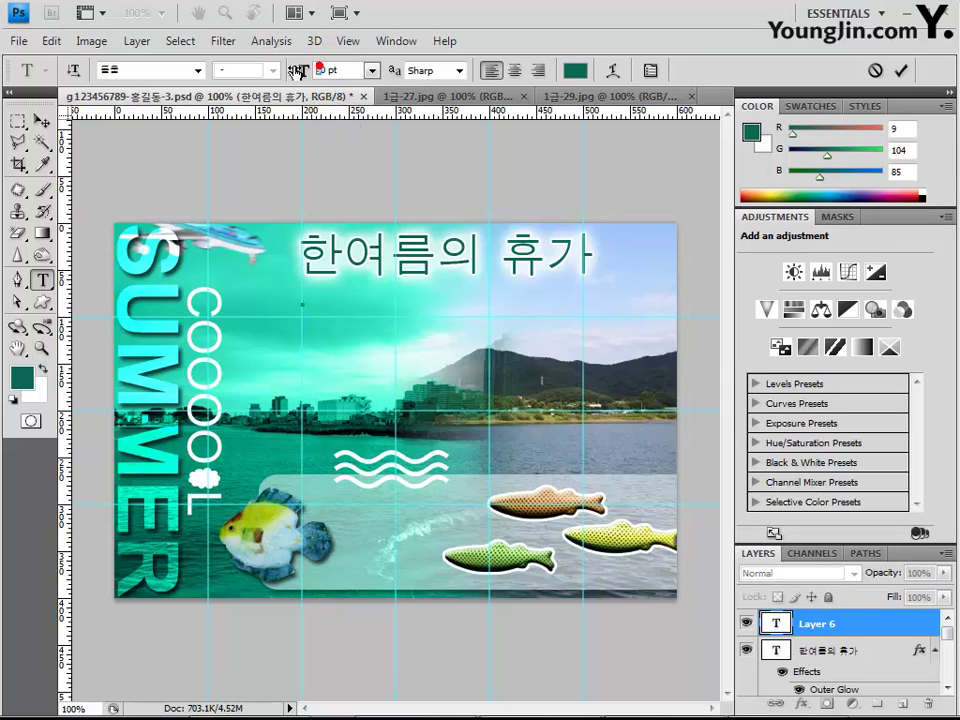
pyautogui.click(297, 72)
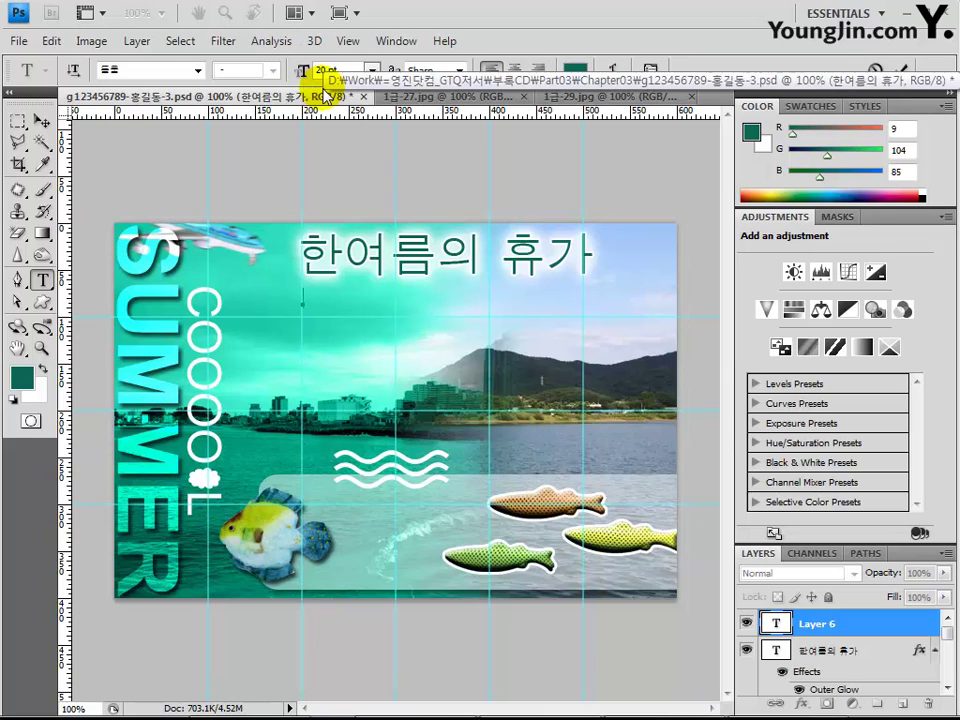
pyautogui.click(575, 70)
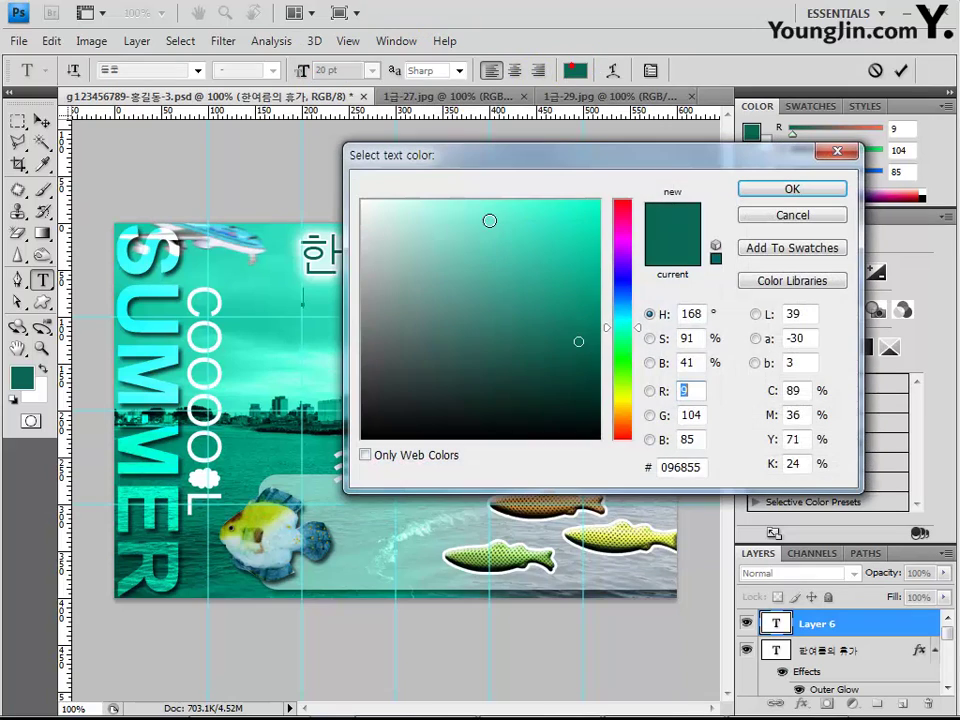
pyautogui.click(425, 255)
pyautogui.click(363, 201)
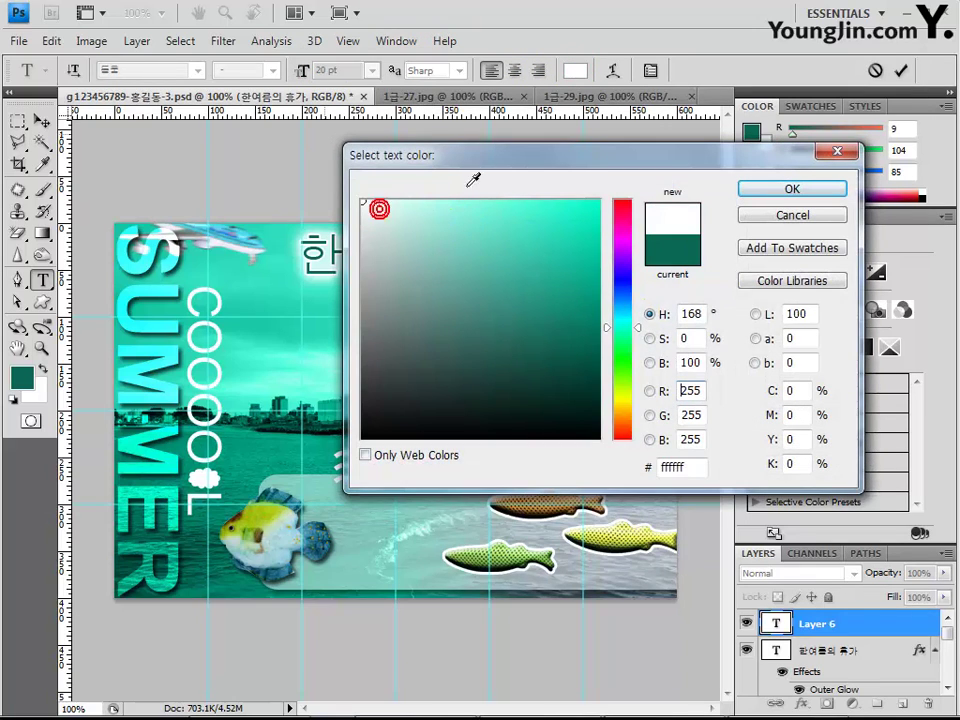
pyautogui.click(756, 190)
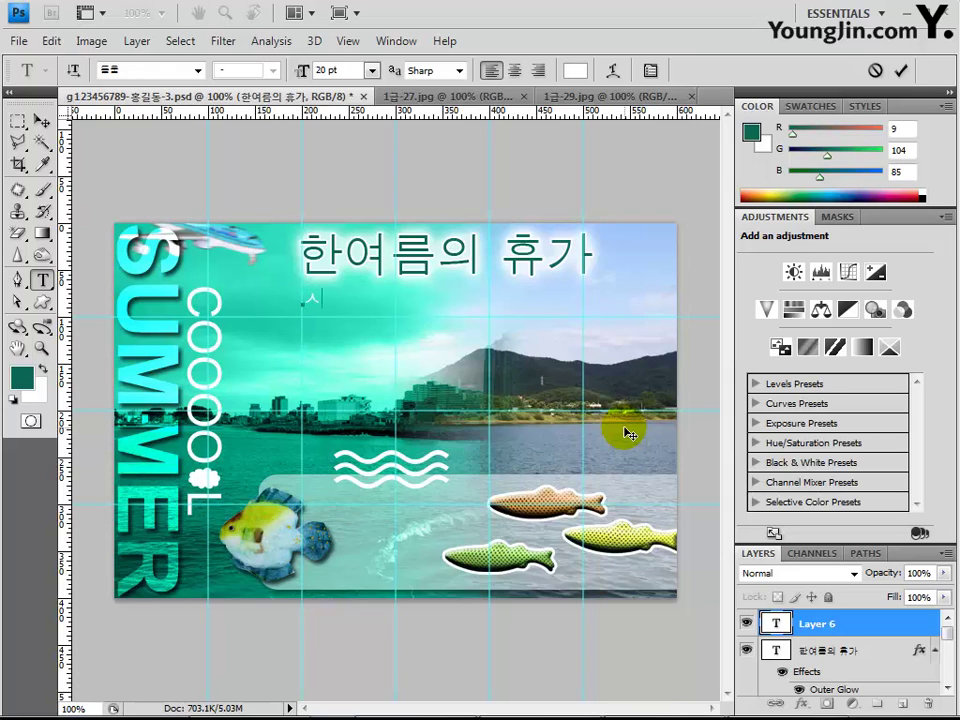
pyautogui.write('원한 바닷가에서의 상쾌한휴식')
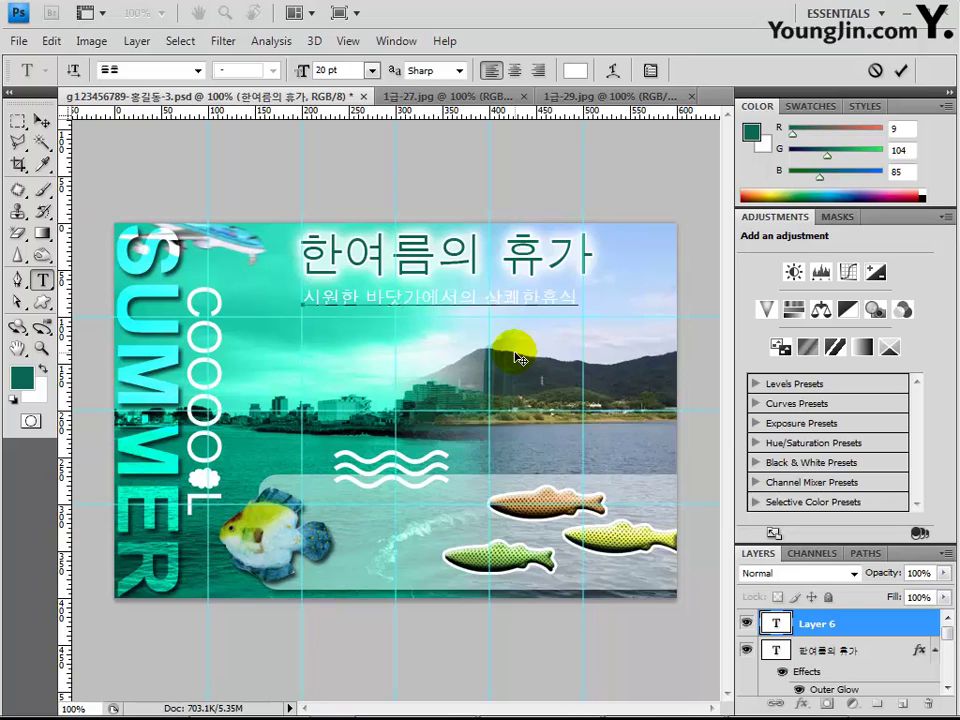
pyautogui.click(546, 294)
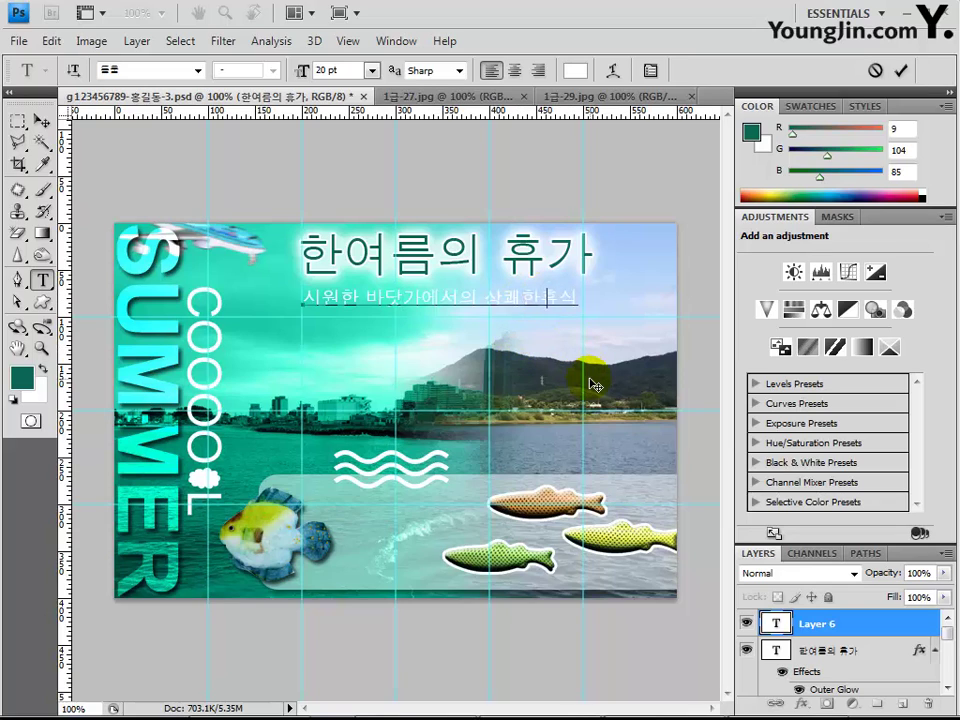
pyautogui.click(829, 626)
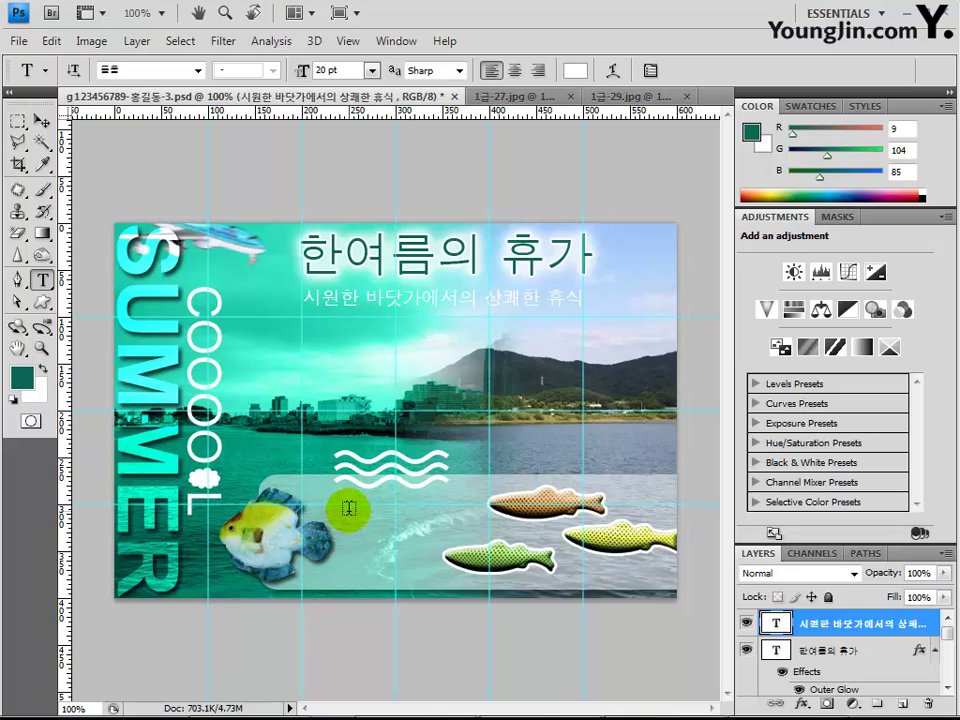
# - Add the 20 pt black text "FISH" below the white wave shape and set its font to Arial Bold
pyautogui.click(352, 510)
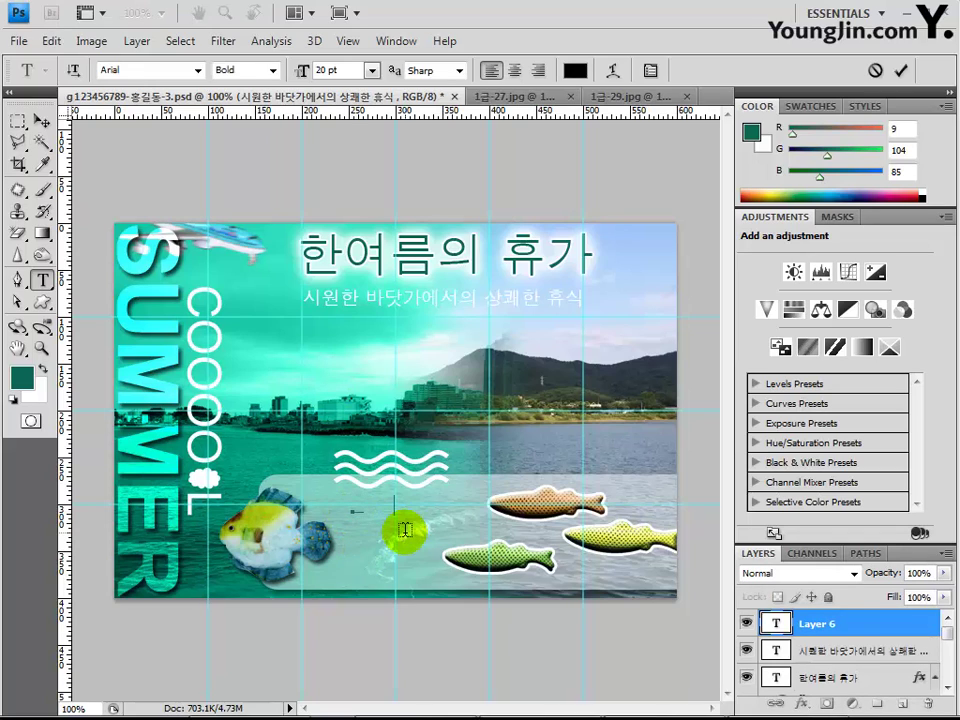
pyautogui.write('FISH')
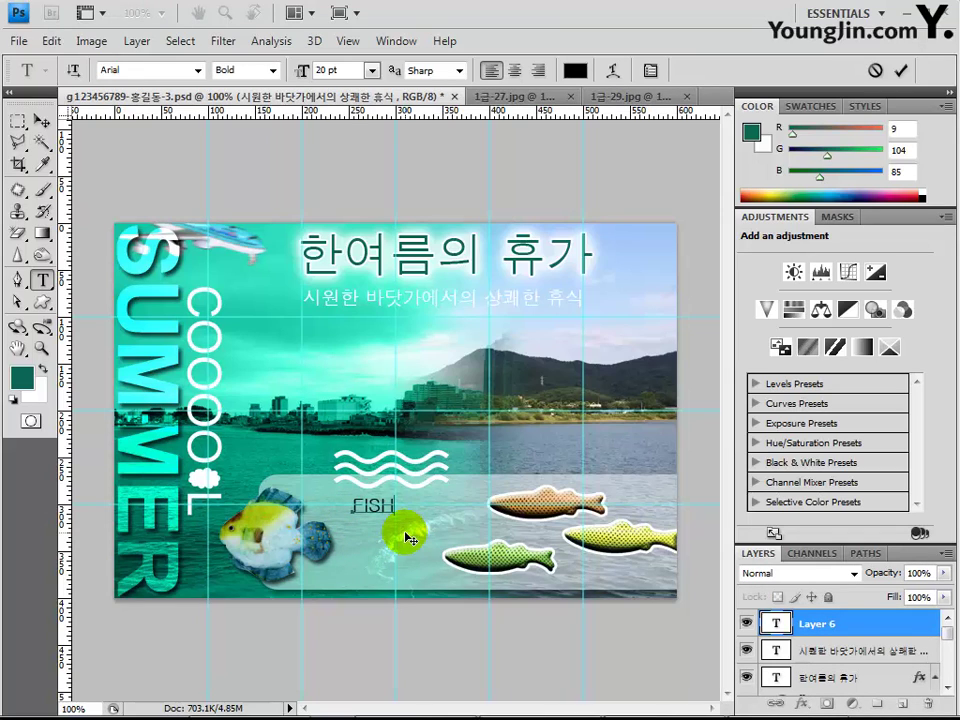
pyautogui.click(197, 70)
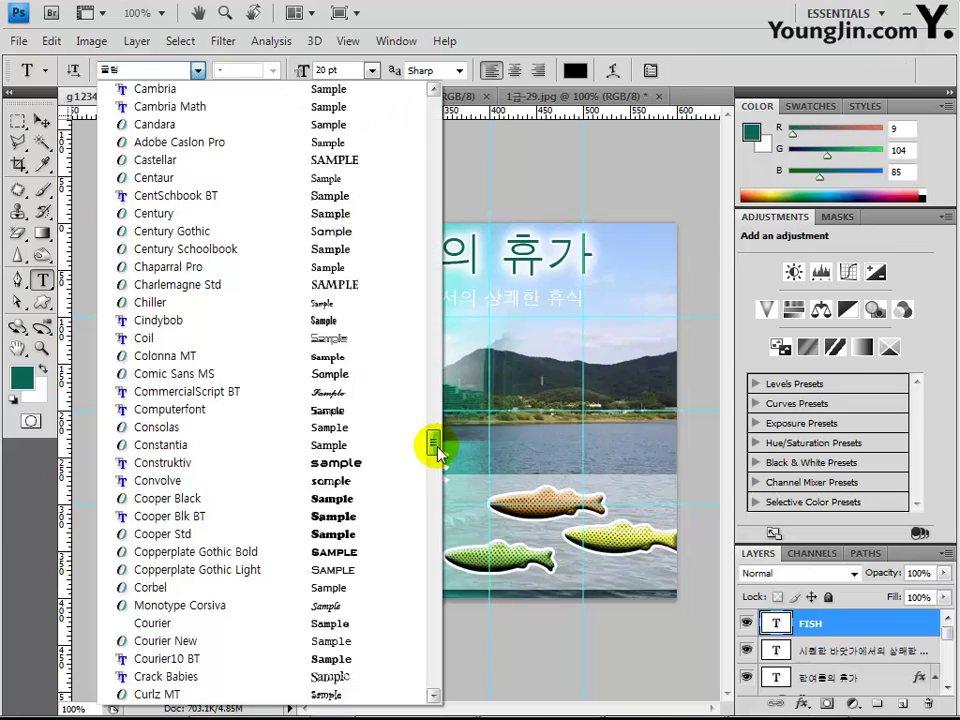
pyautogui.scroll(10, 436, 445)
pyautogui.scroll(6, 437, 427)
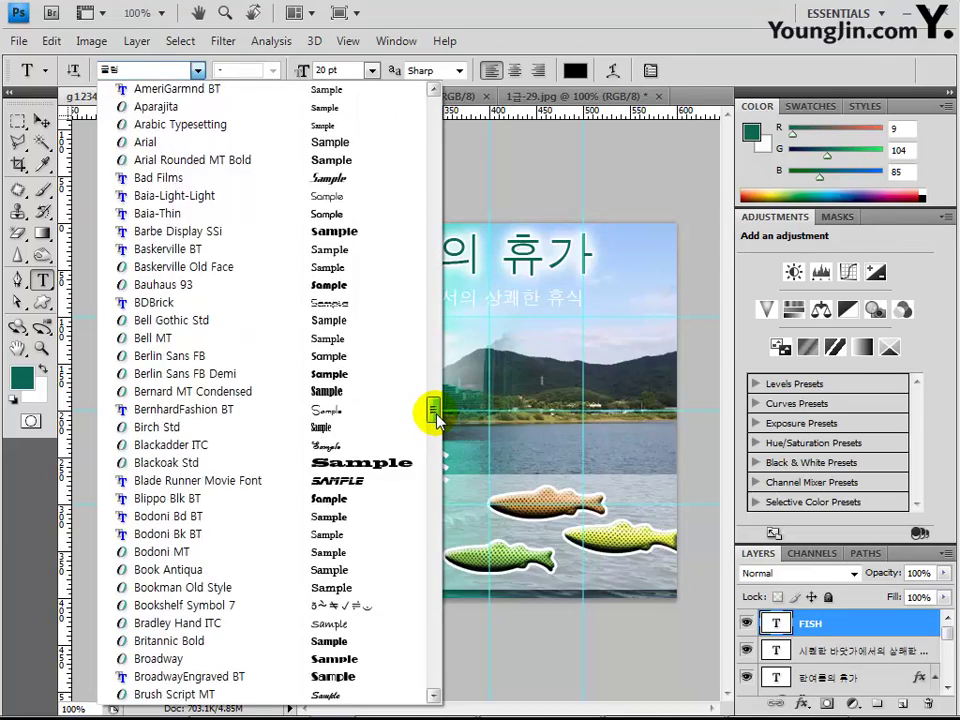
pyautogui.click(187, 265)
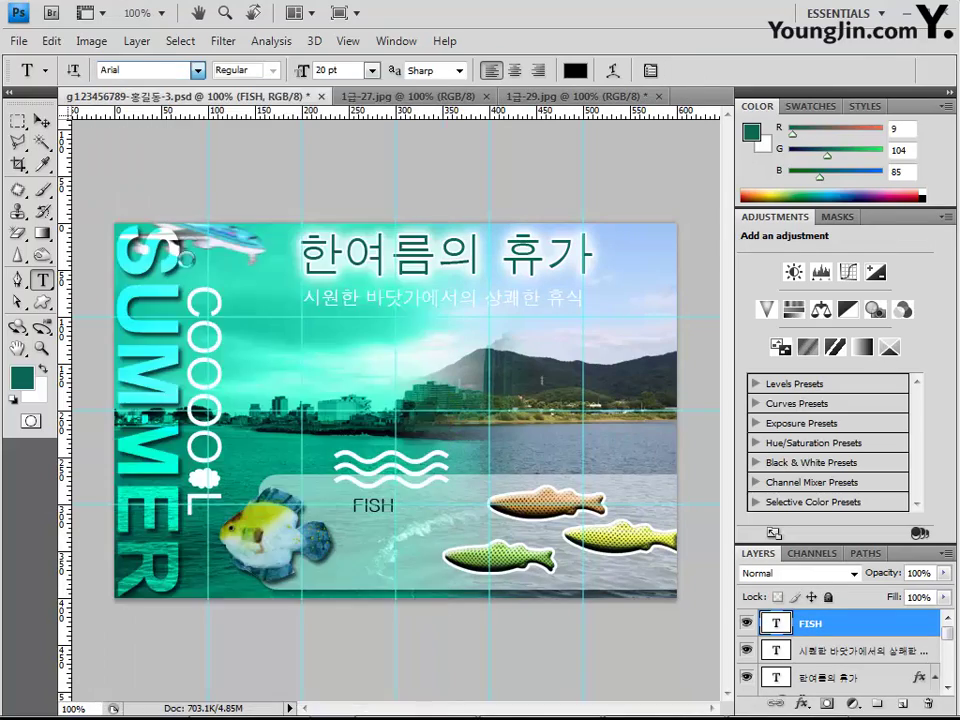
pyautogui.click(270, 70)
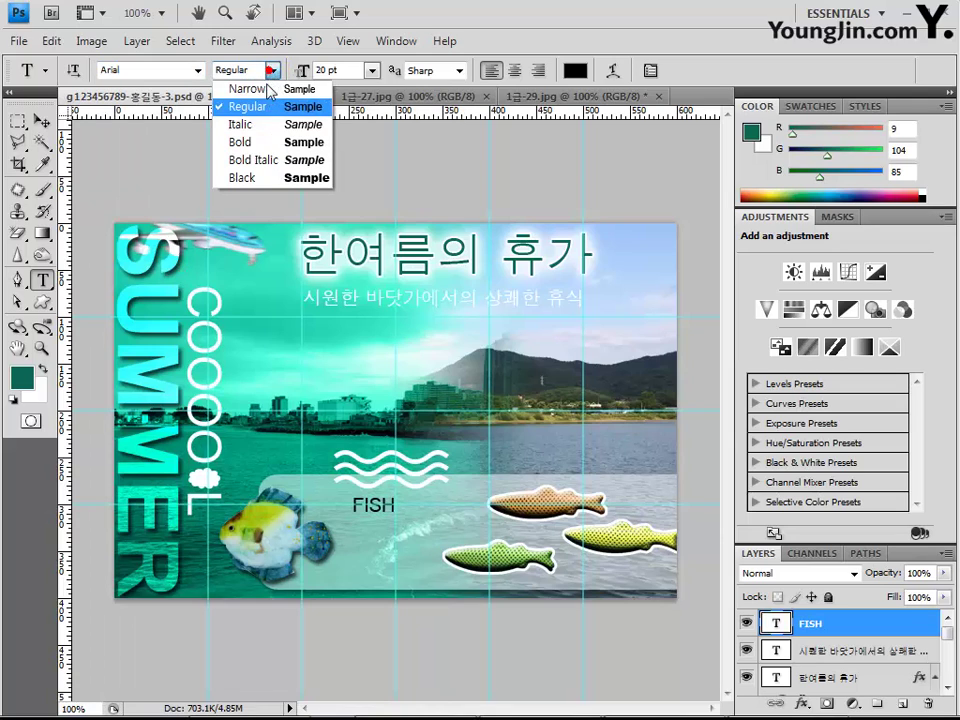
pyautogui.click(242, 142)
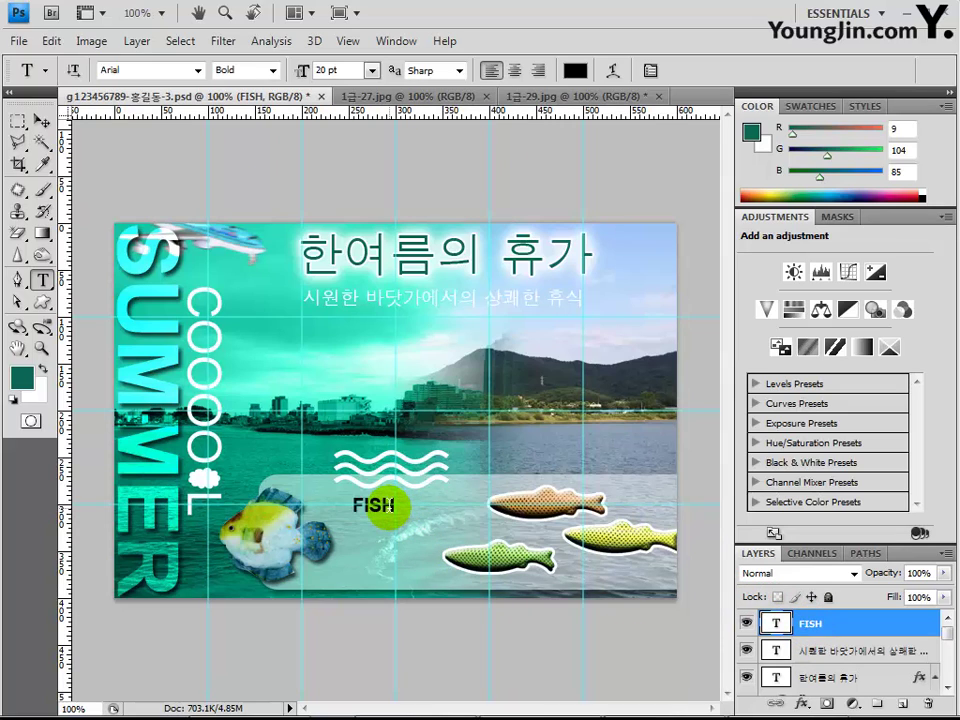
# - Add the 20 pt black Arial Bold text "VACATION" below FISH and move it slightly down and to the left
pyautogui.click(346, 553)
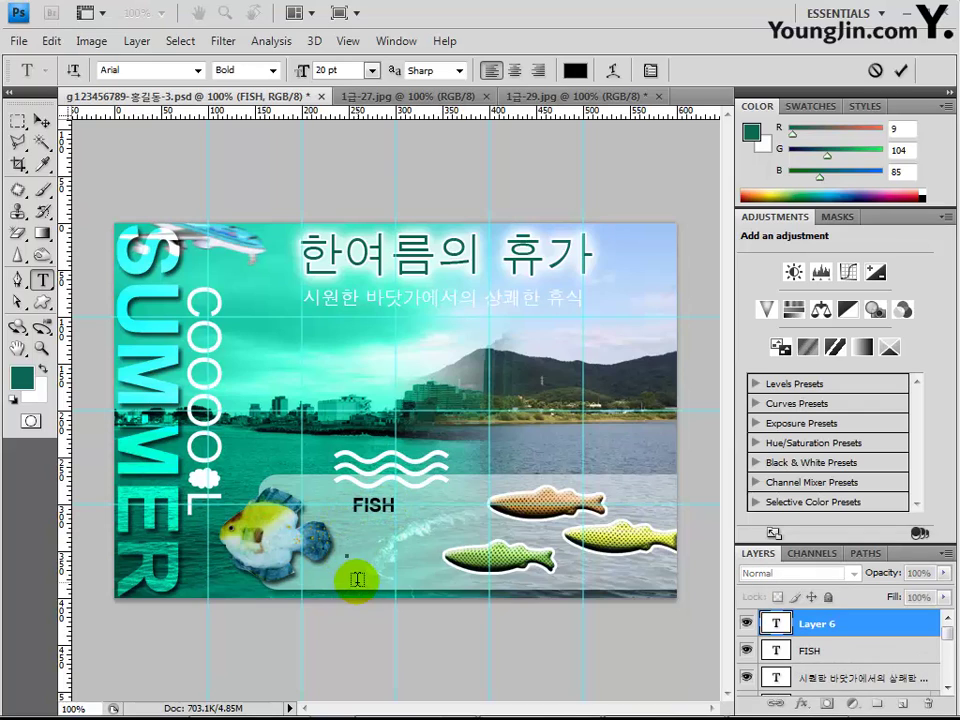
pyautogui.write('VACATION')
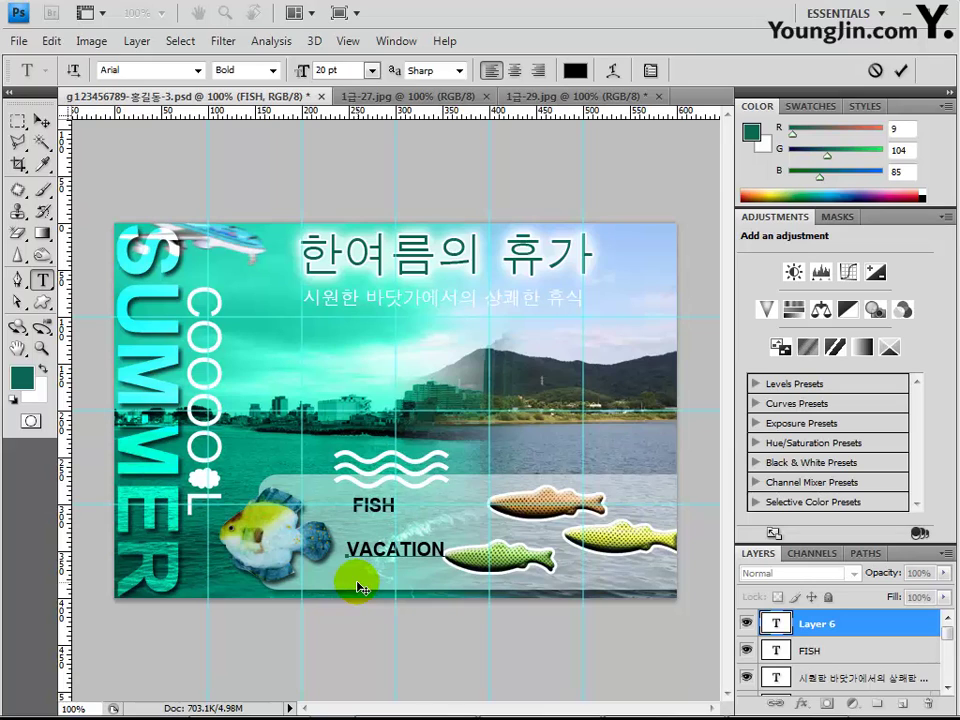
pyautogui.click(790, 622)
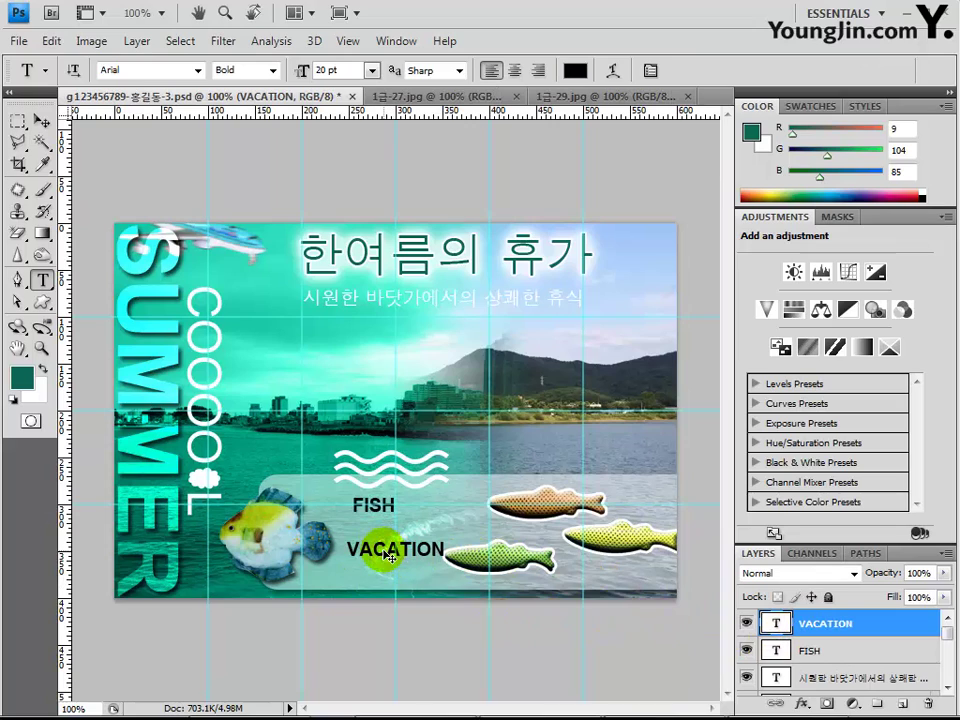
pyautogui.moveTo(376, 551); pyautogui.dragTo(373, 565)
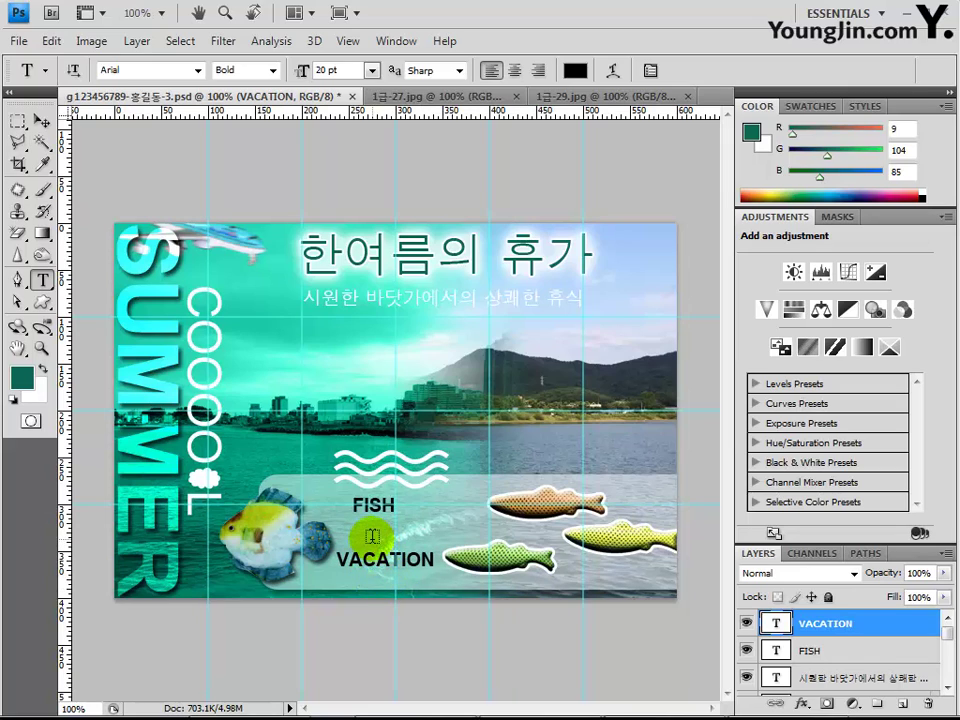
# - Add a 30 pt Arial Bold "+" in colour #cc3300 between the FISH and VACATION texts
pyautogui.click(371, 535)
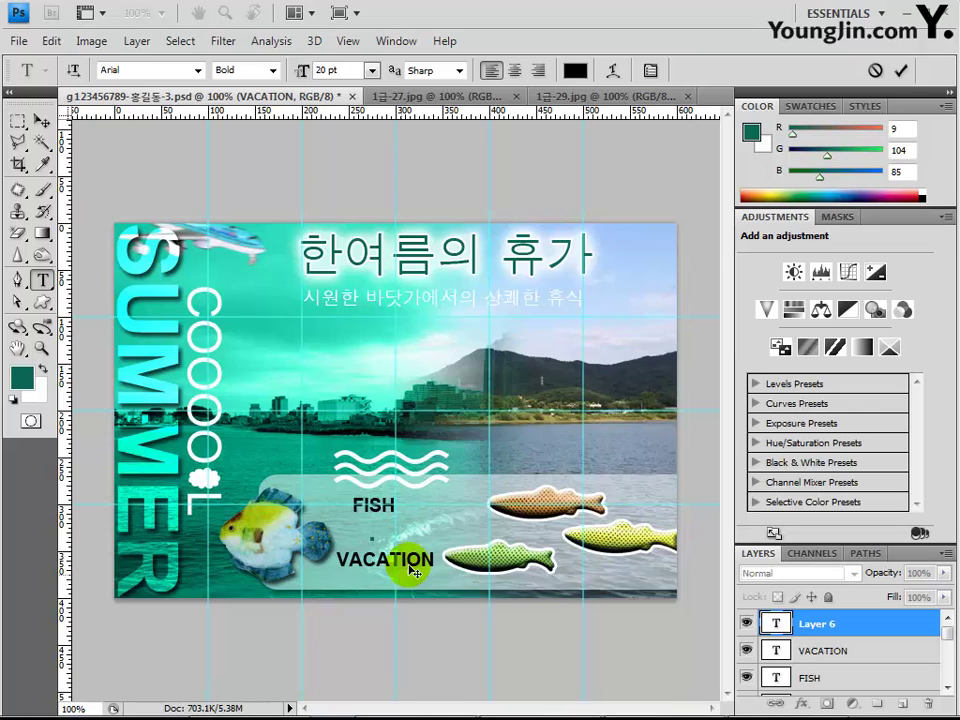
pyautogui.click(318, 70)
pyautogui.write('30')
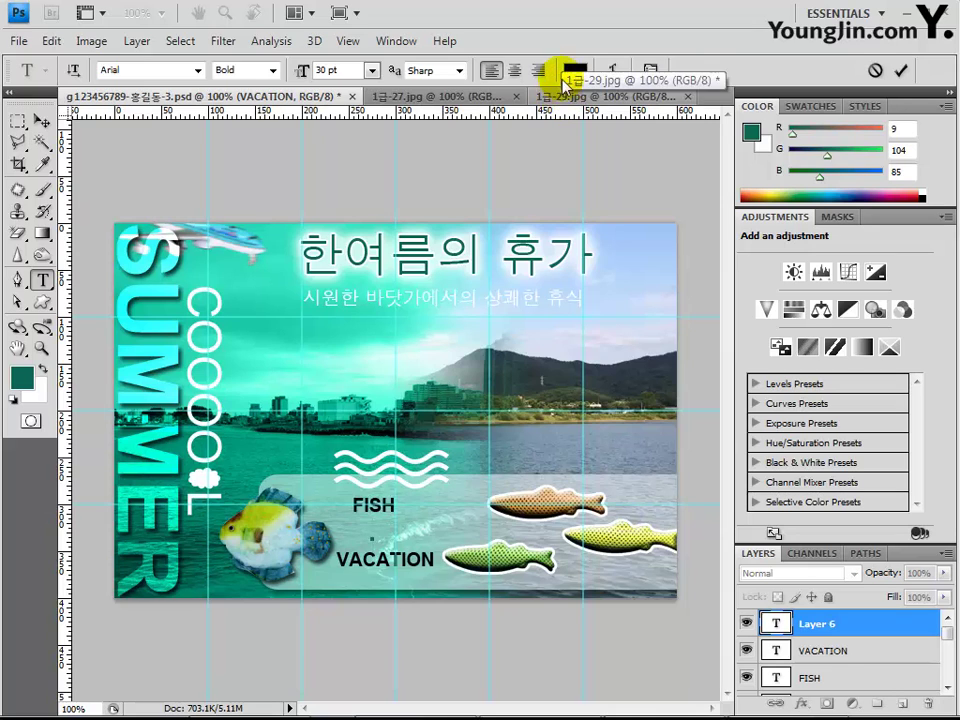
pyautogui.click(575, 70)
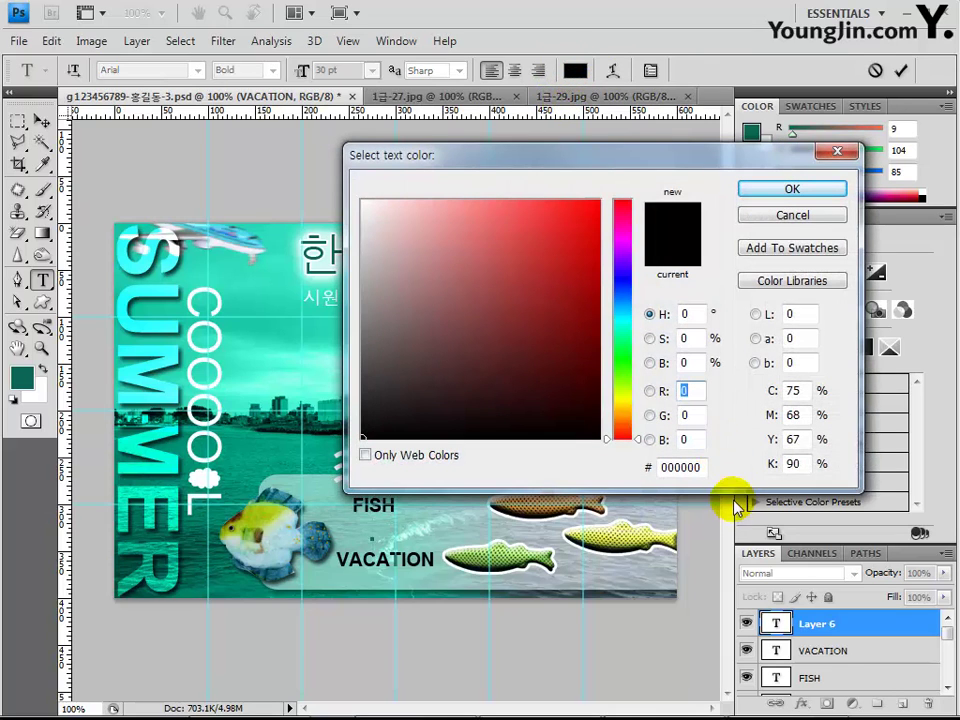
pyautogui.click(700, 467)
pyautogui.write('cc')
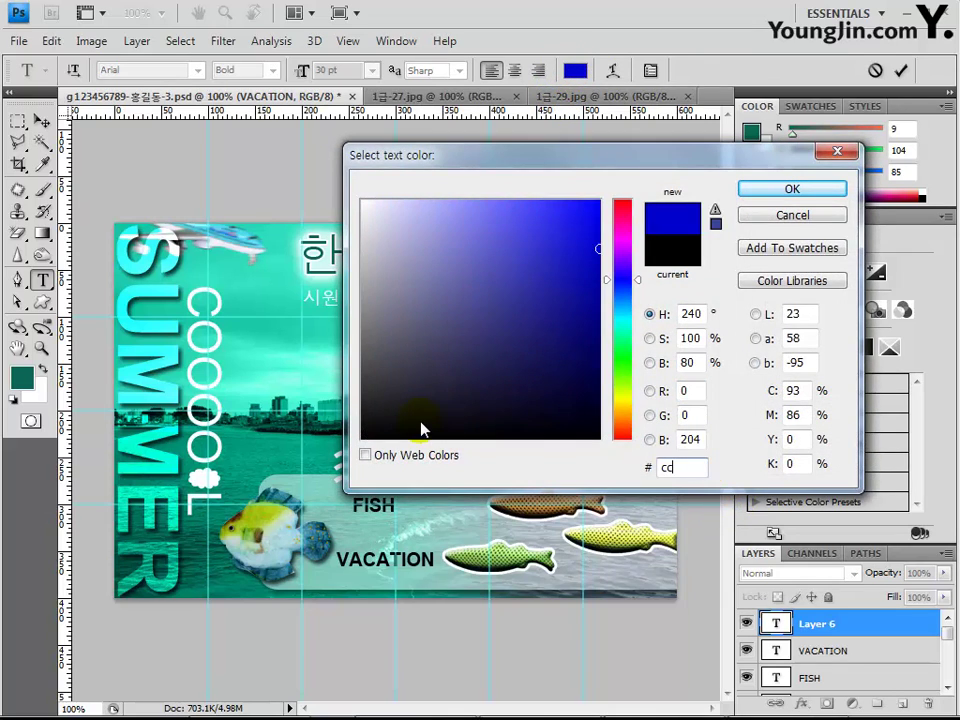
pyautogui.write('3300')
pyautogui.press('Return')
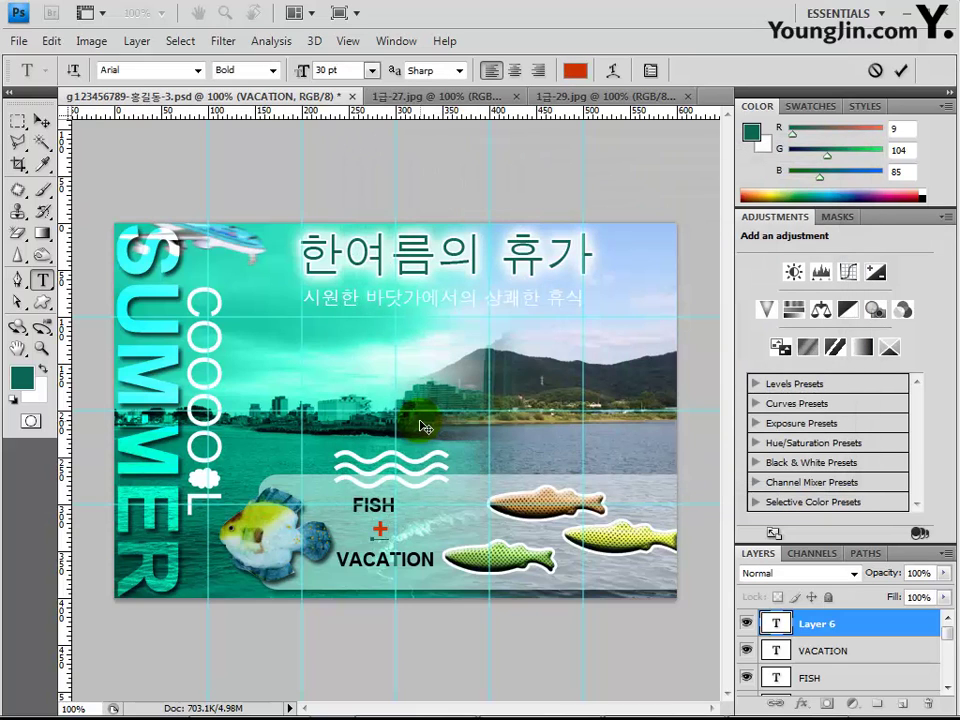
pyautogui.click(797, 615)
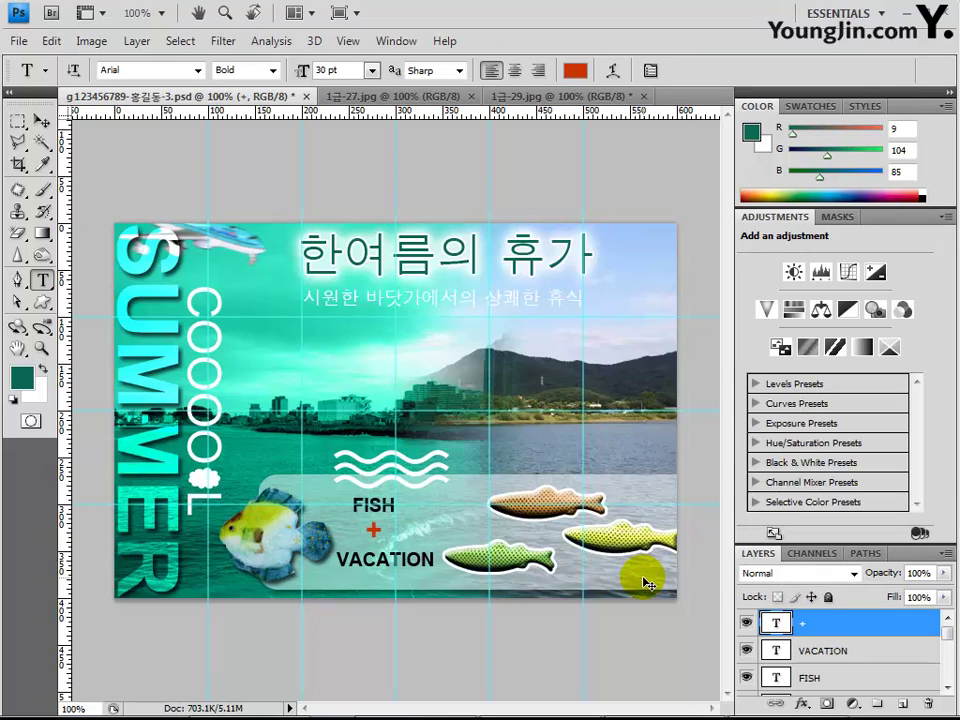
# - Shift the VACATION text slightly left under the "+" and clear all guides from the document
pyautogui.click(828, 652)
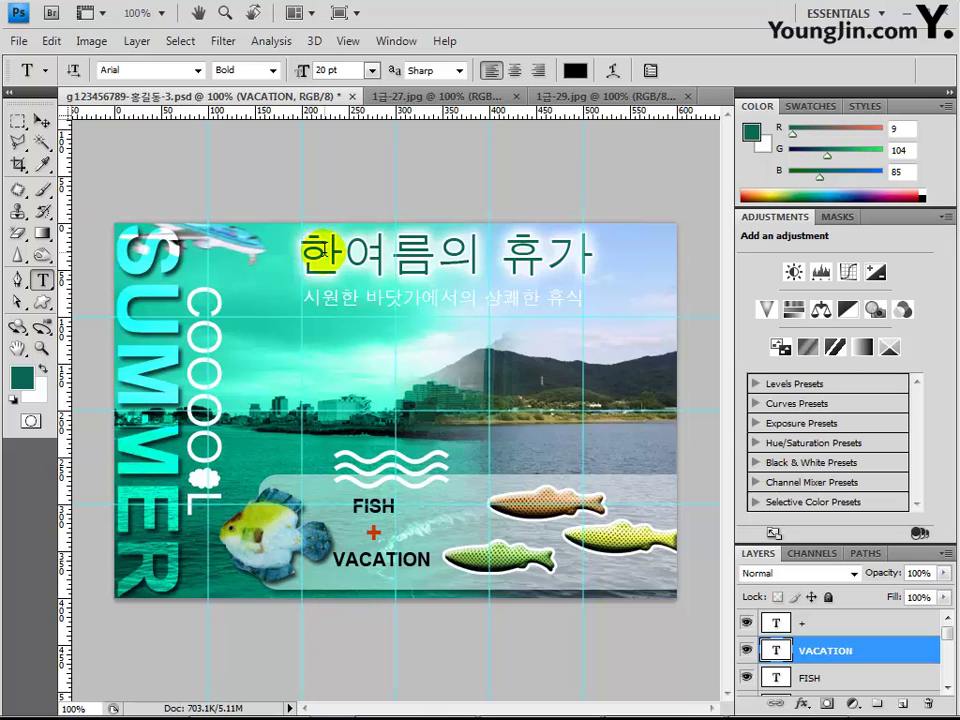
pyautogui.click(345, 42)
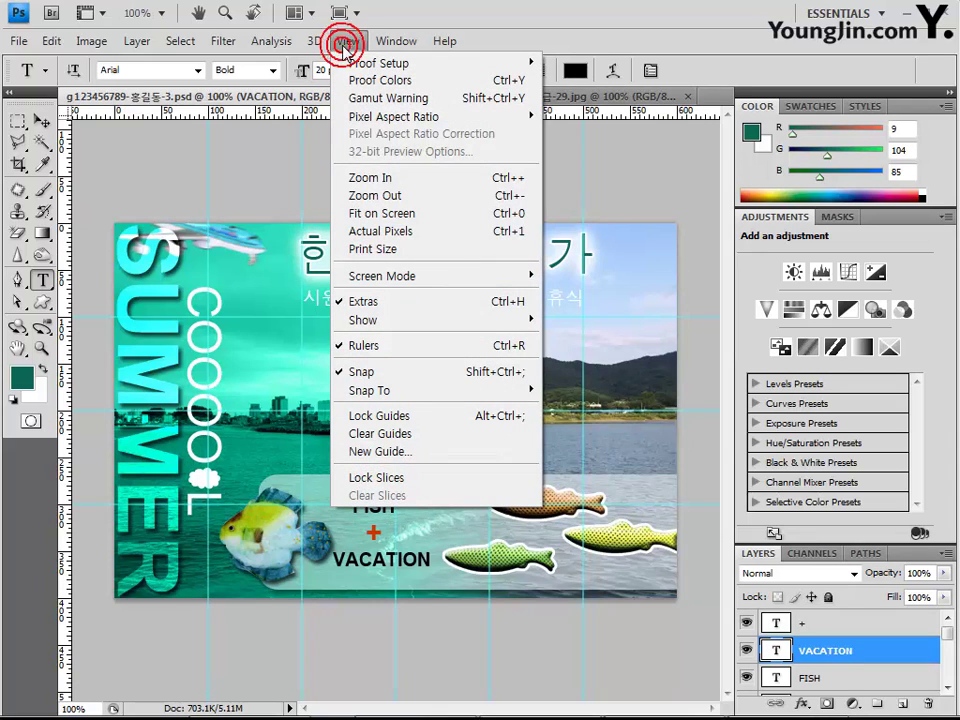
pyautogui.click(380, 433)
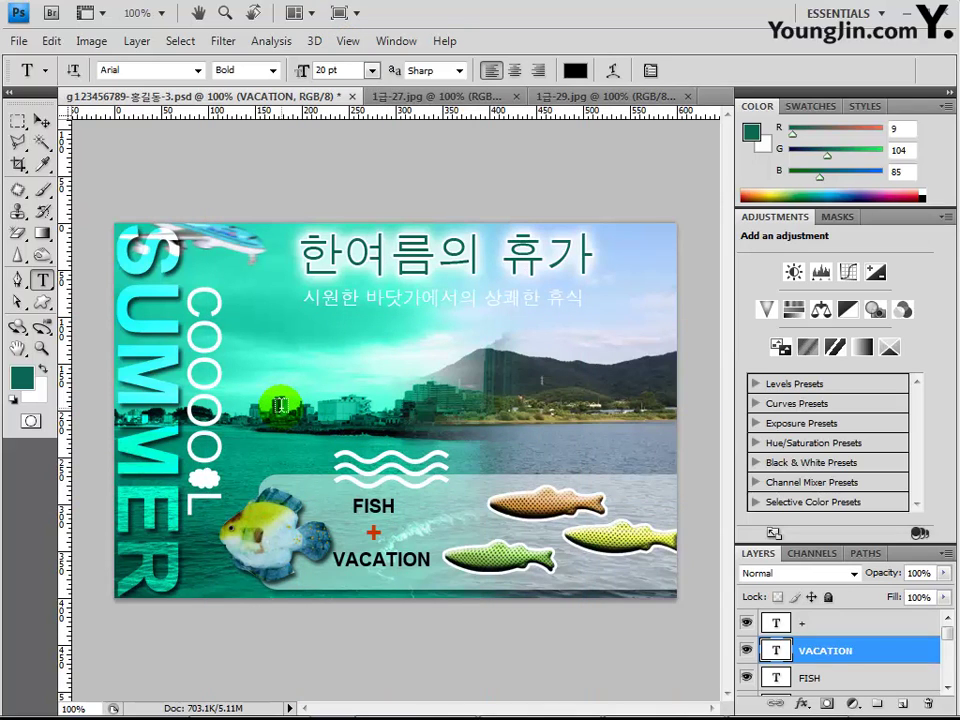
# - Save the document, and save a JPEG copy of it in folder 1 under the same file name with Baseline ("Standard") format
pyautogui.click(19, 41)
pyautogui.click(72, 293)
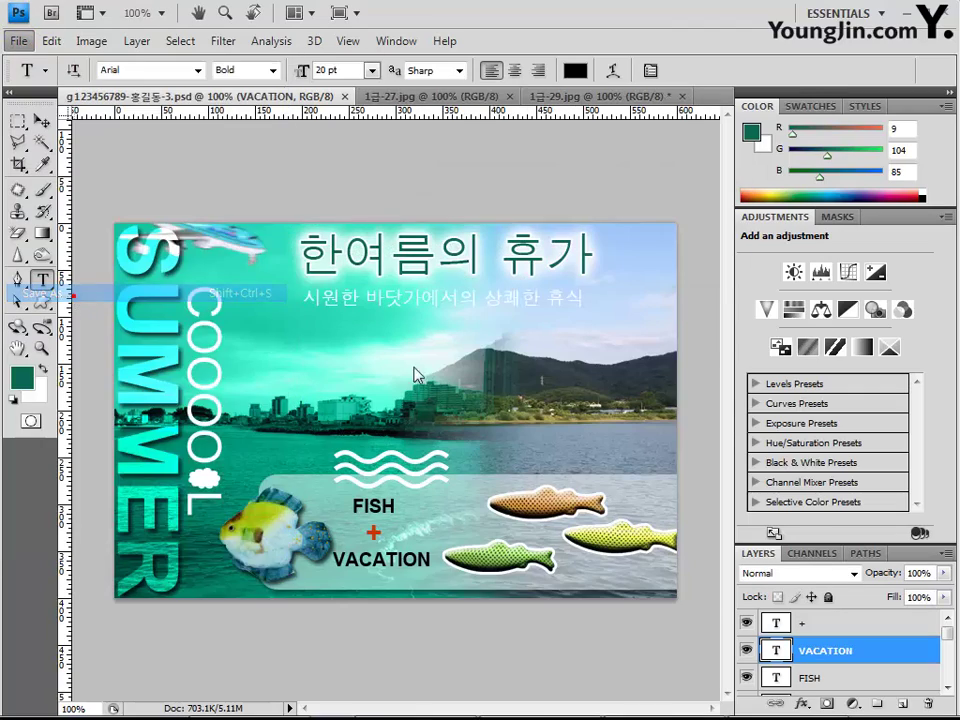
pyautogui.click(472, 398)
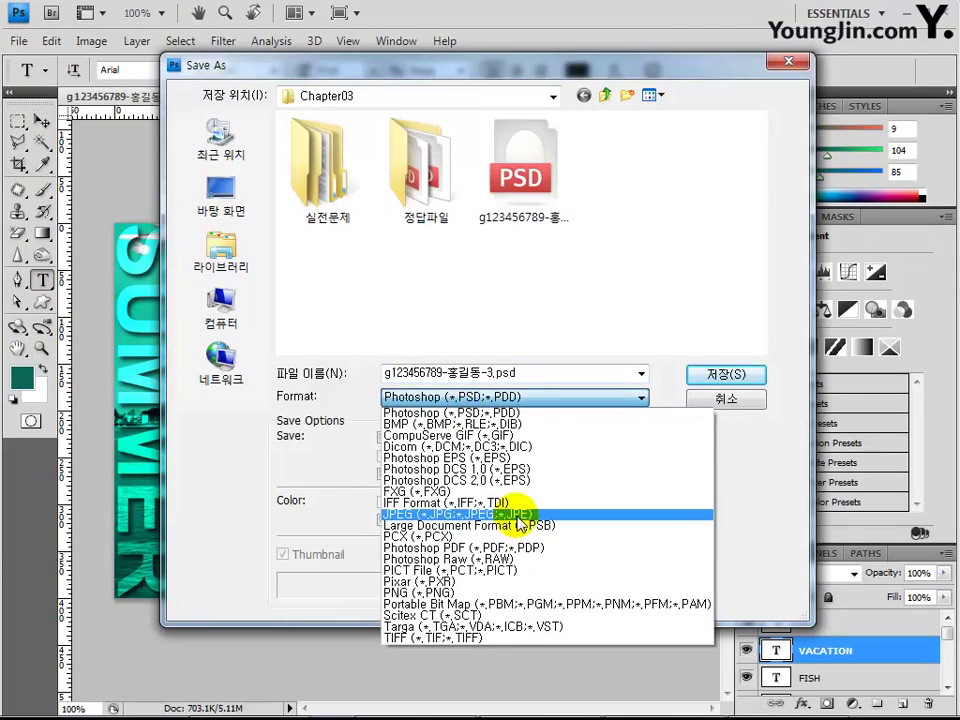
pyautogui.click(400, 514)
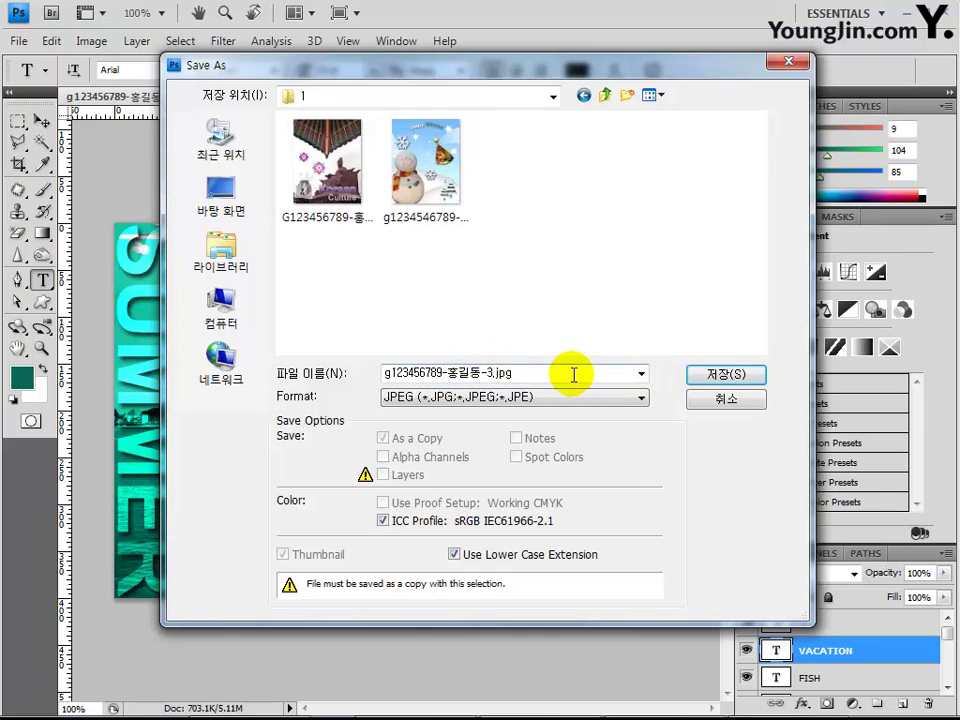
pyautogui.click(726, 375)
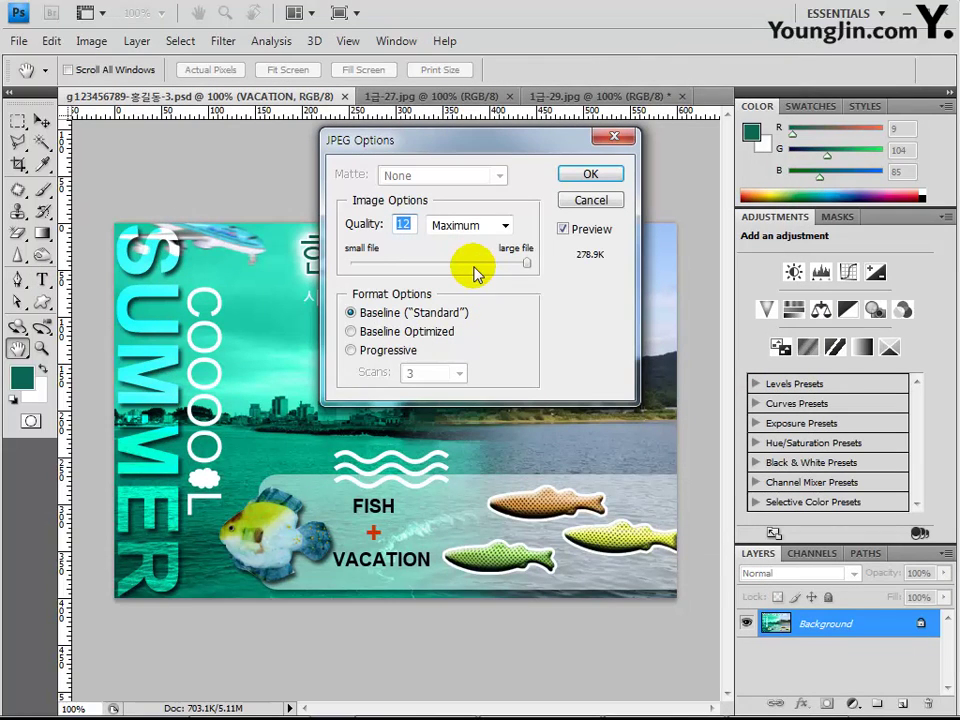
pyautogui.click(468, 263)
pyautogui.press('Return')
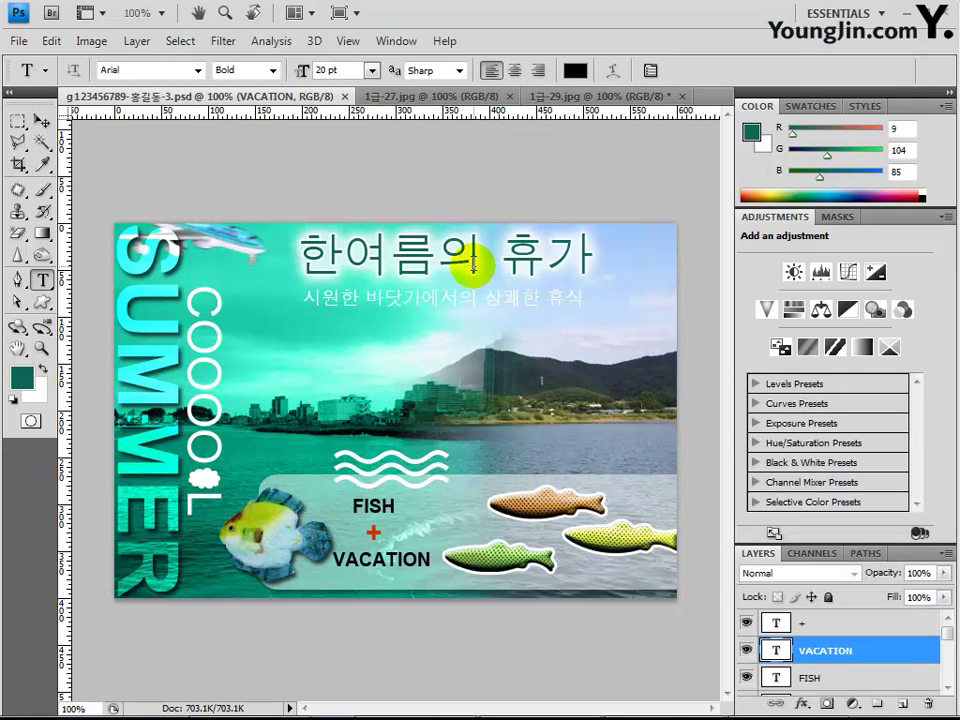
# - Reduce the image width to 60 pixels with Scale Styles, Constrain Proportions and Bicubic resampling enabled
pyautogui.click(88, 42)
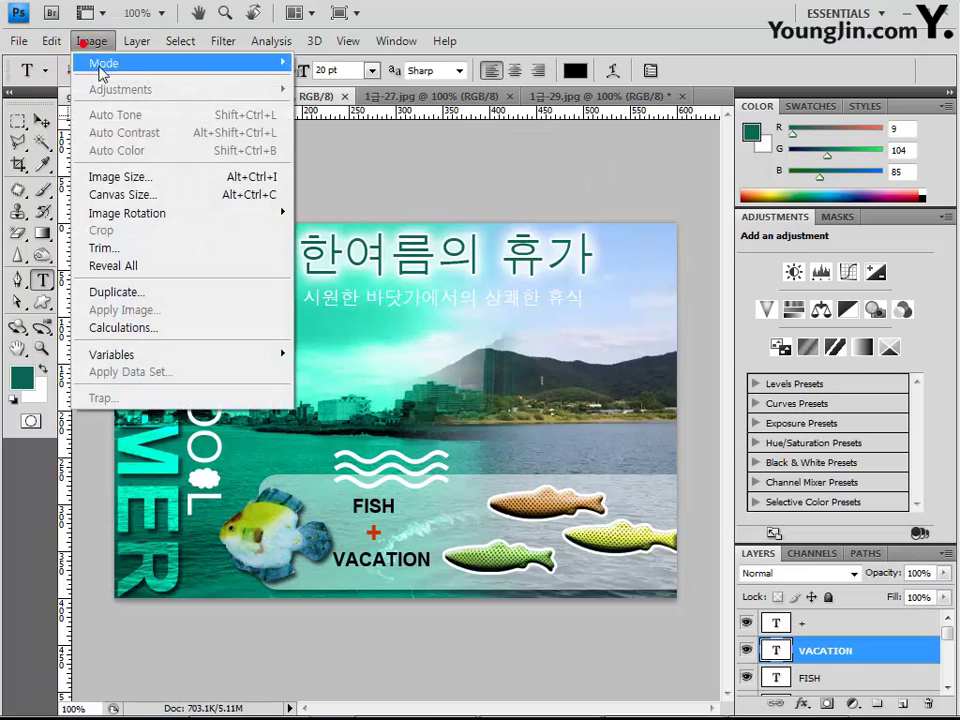
pyautogui.click(148, 176)
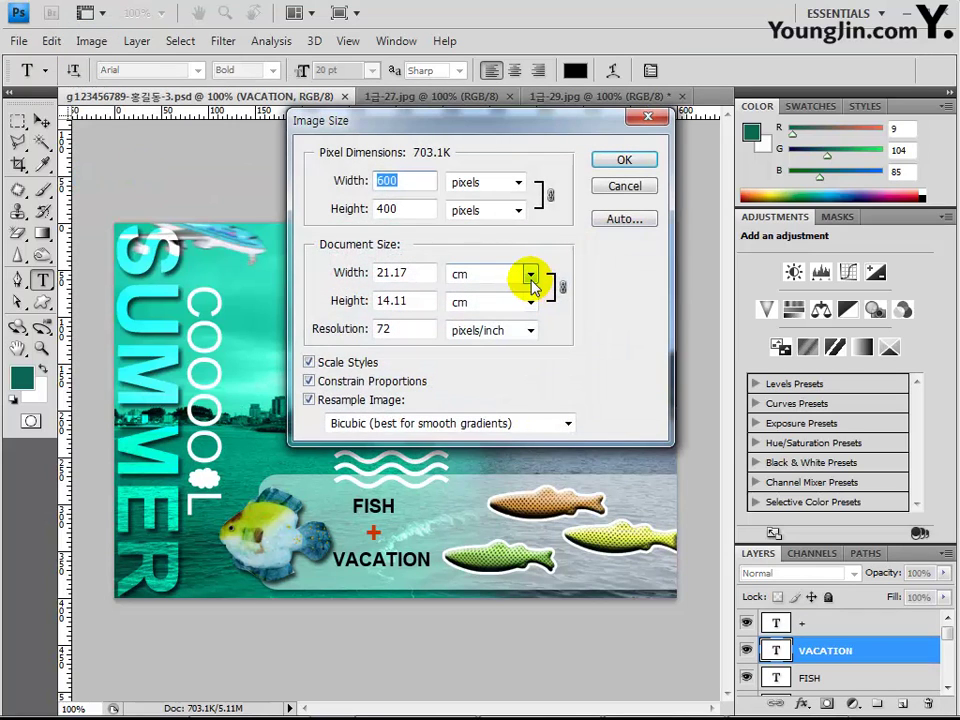
pyautogui.write('60')
pyautogui.press('Return')
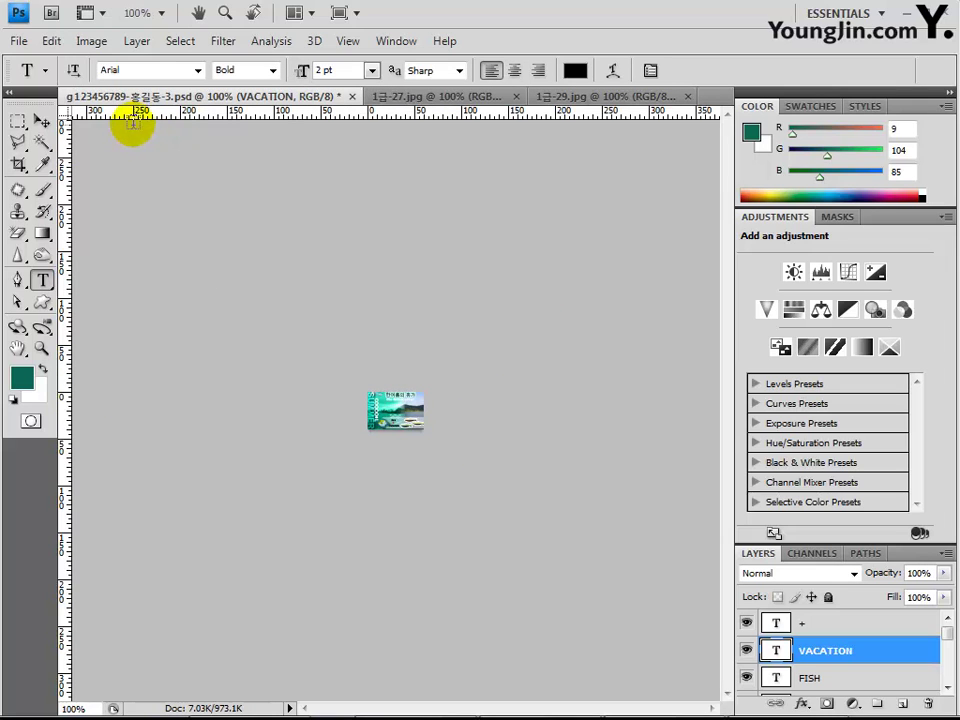
# - Save the reduced image as a layered PSD in the Chapter03 folder, replacing the existing file of the same name
pyautogui.click(19, 41)
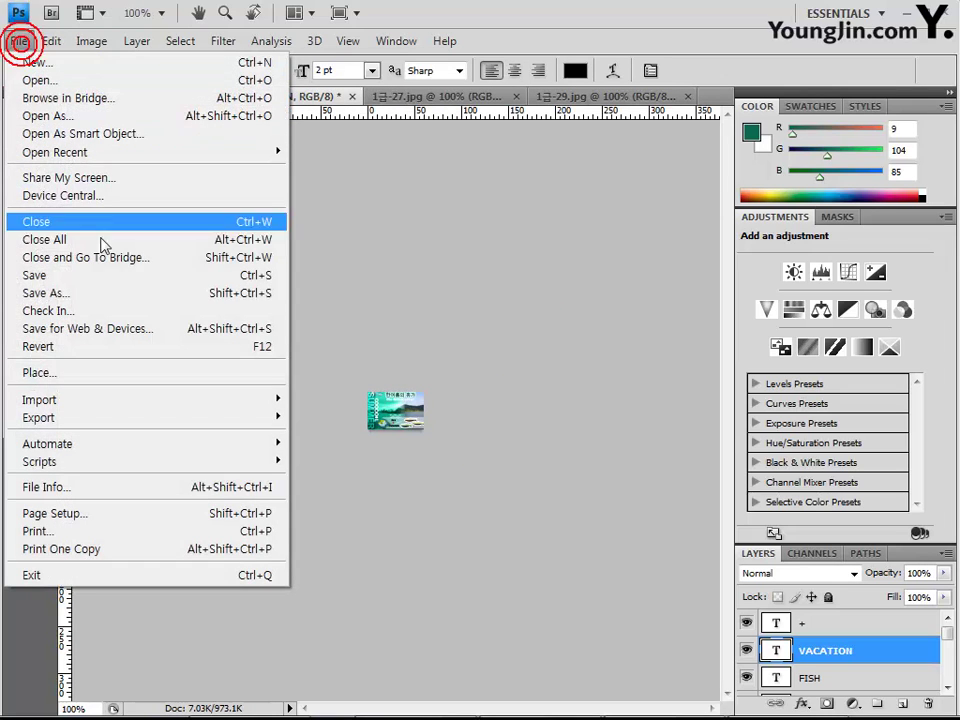
pyautogui.click(110, 293)
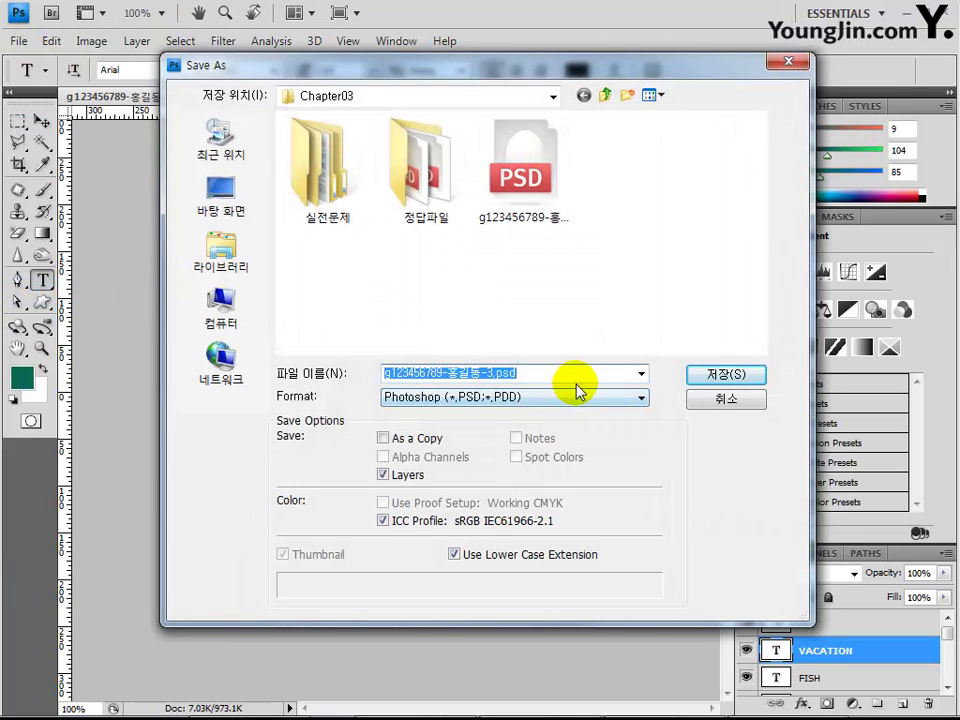
pyautogui.click(718, 374)
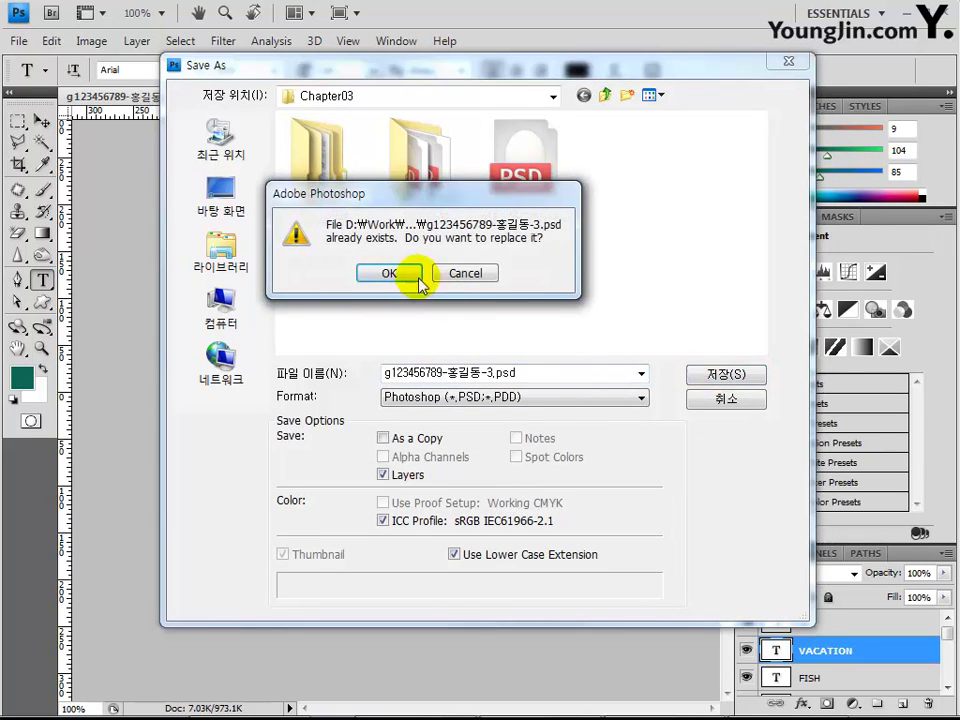
pyautogui.click(392, 271)
pyautogui.click(675, 232)
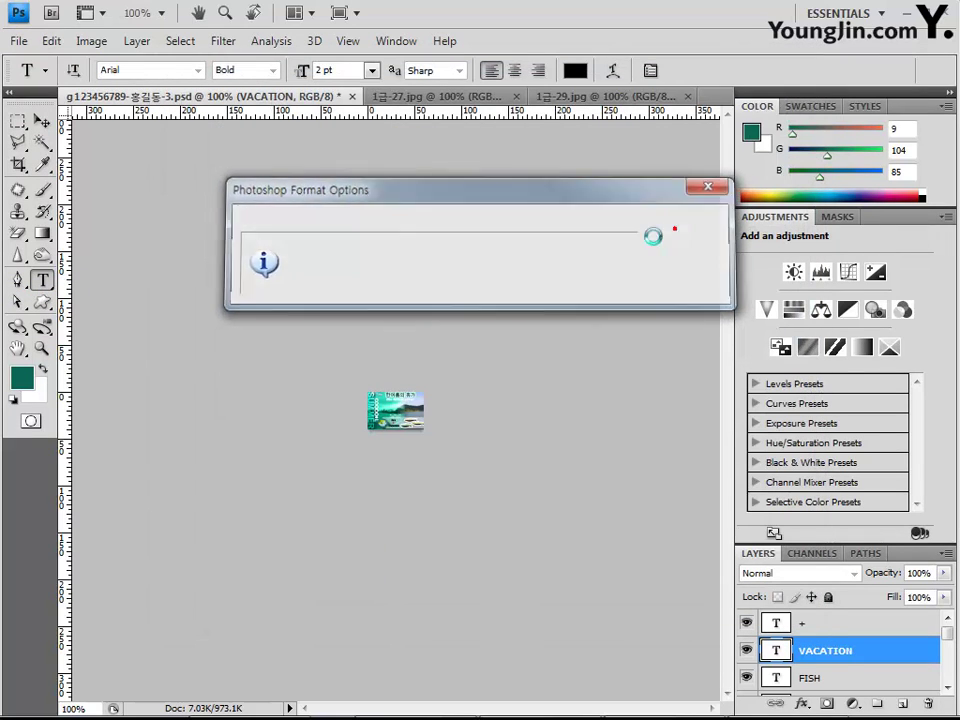